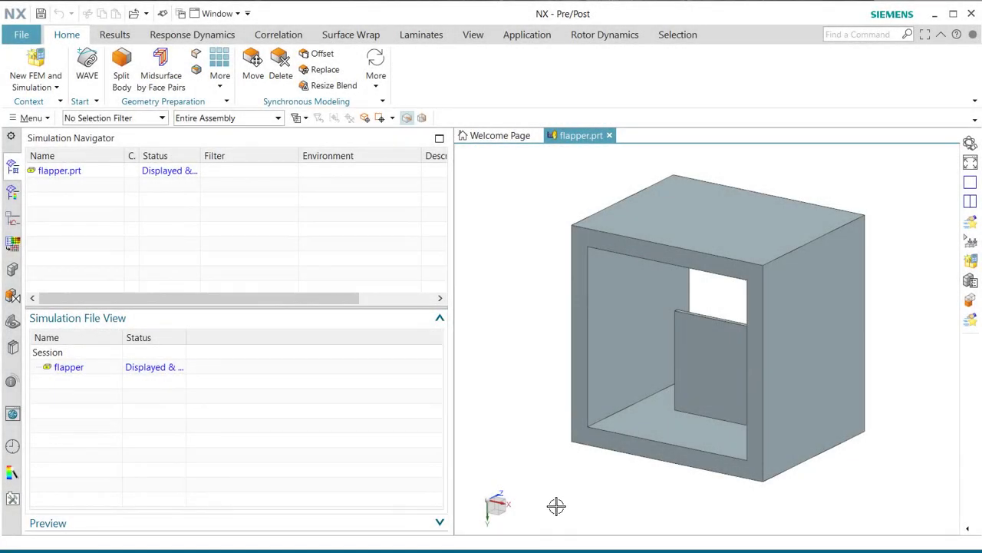
Create a new FEM and simulation with an idealized part, no bodies used, and the Simcenter 3D Multiphysics Coupled Thermal-Flow-Structural environment
middle_click_drag(557, 506, 722, 528)
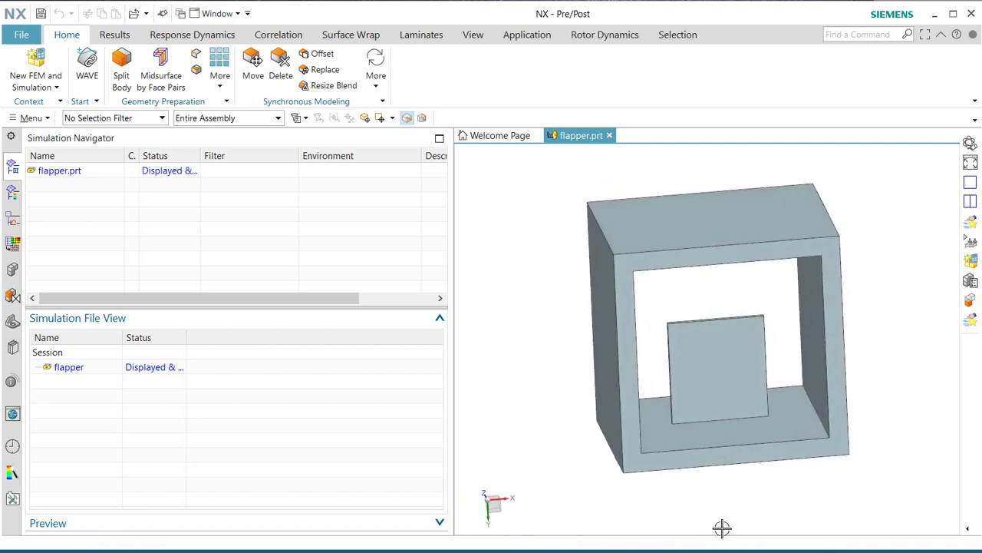
left_click(32, 61)
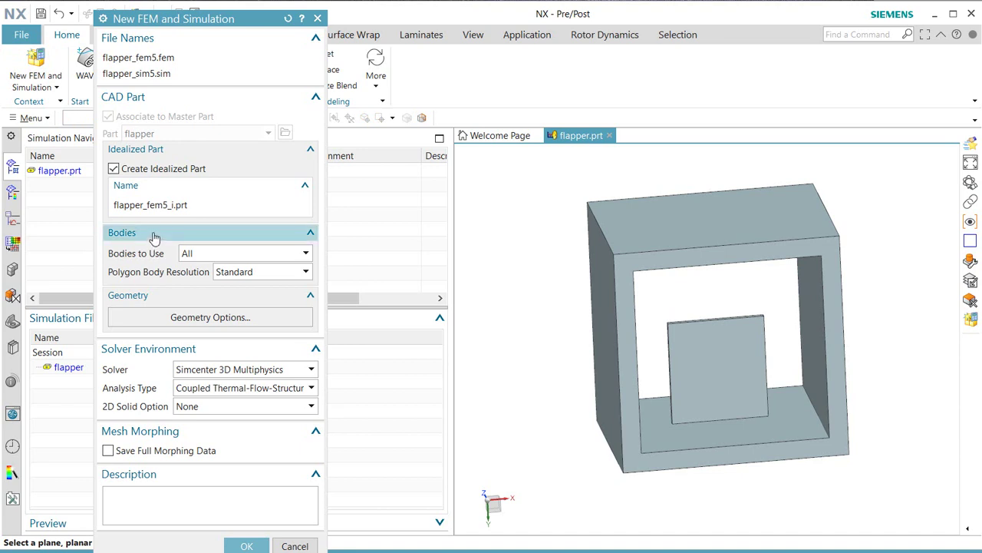
left_click(206, 252)
left_click(206, 307)
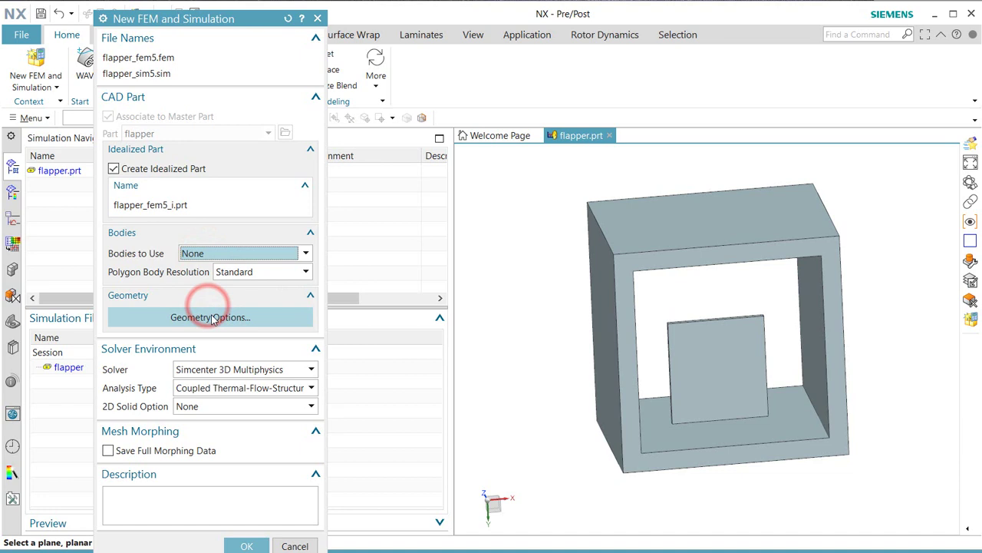
left_click(232, 388)
left_click(232, 390)
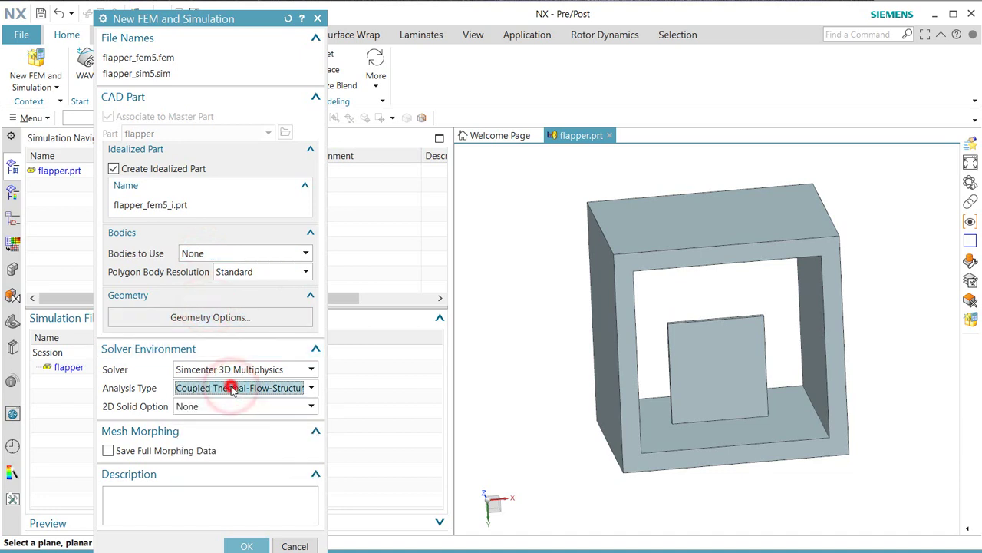
left_click(242, 545)
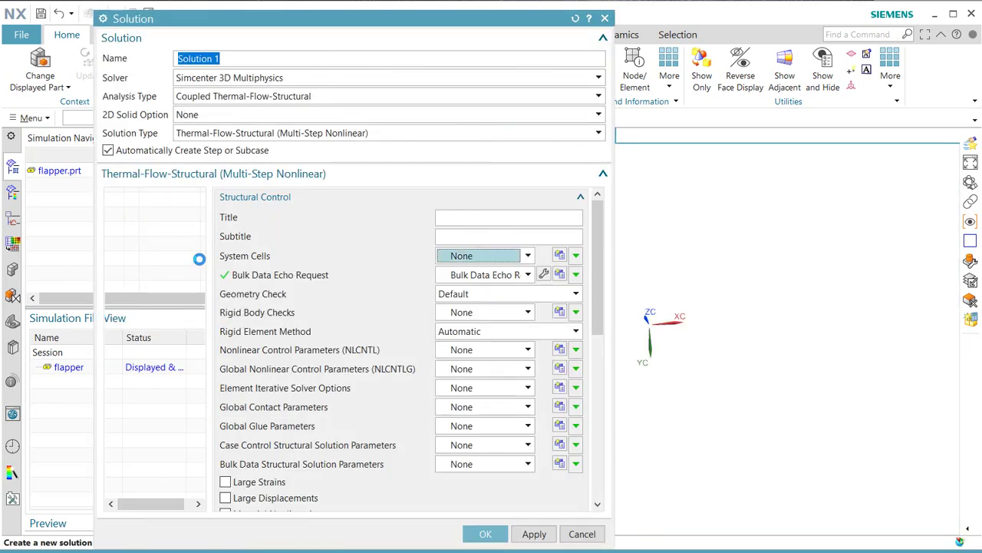
Create Solution 1 with Large Displacements enabled and Surface Pressures added to its 3D flow output requests
left_click(225, 500)
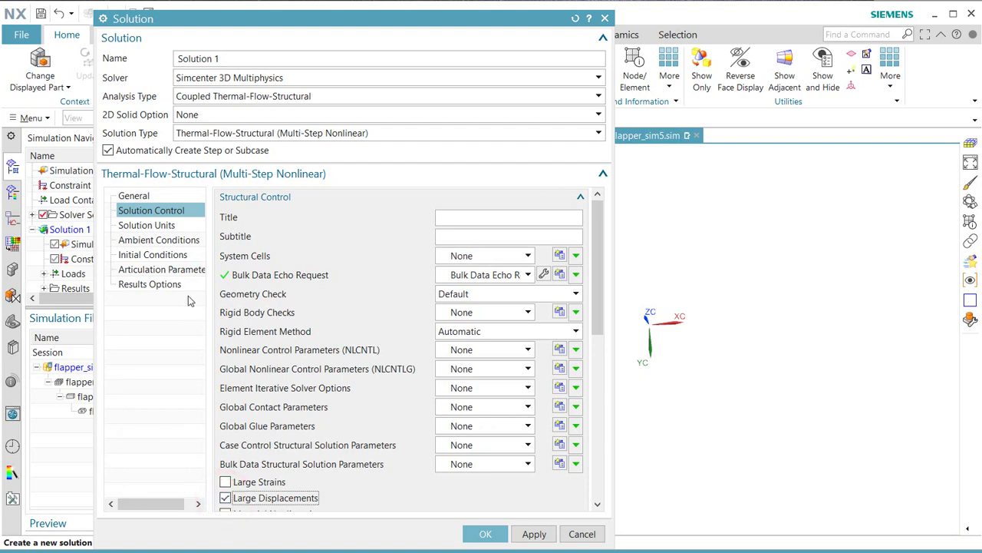
left_click(165, 286)
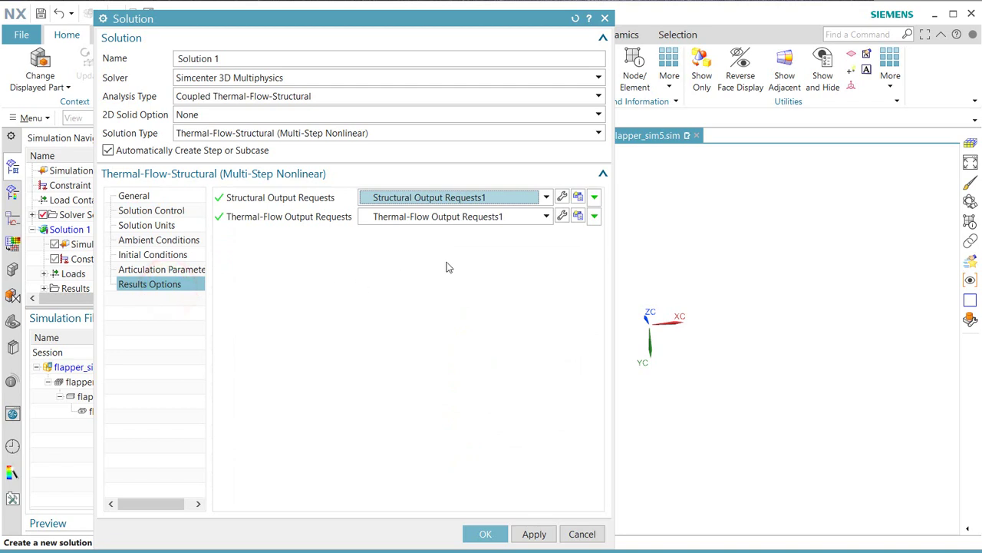
left_click(563, 216)
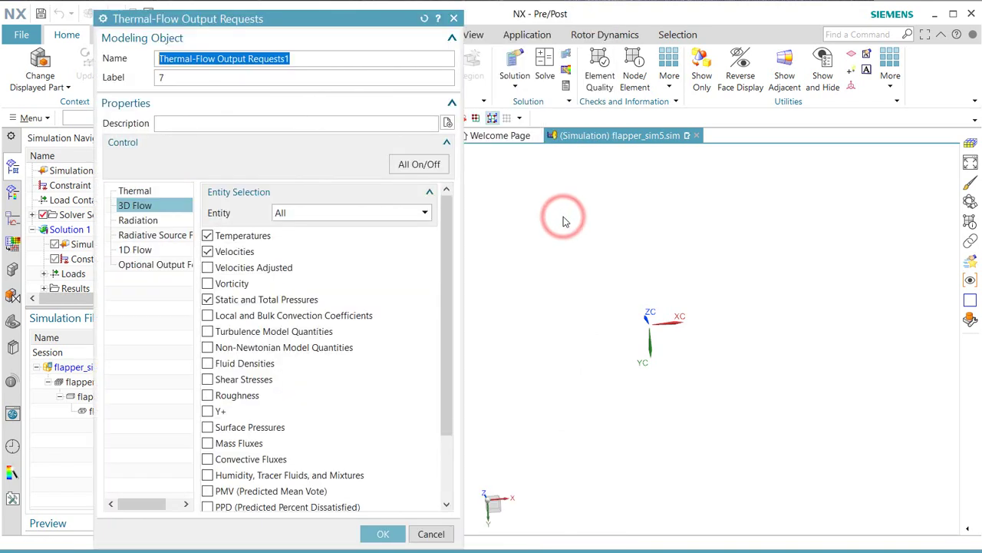
left_click(207, 426)
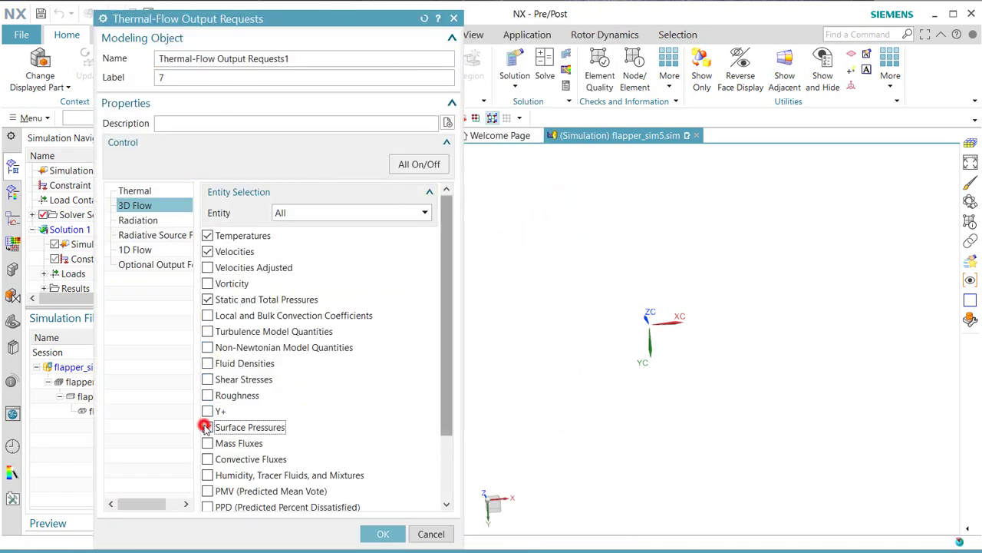
left_click(376, 533)
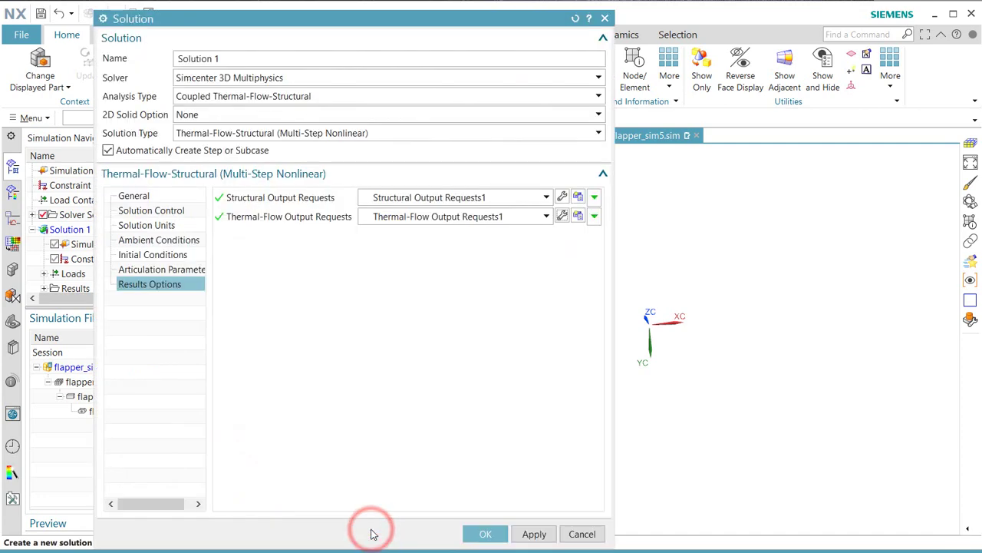
left_click(491, 535)
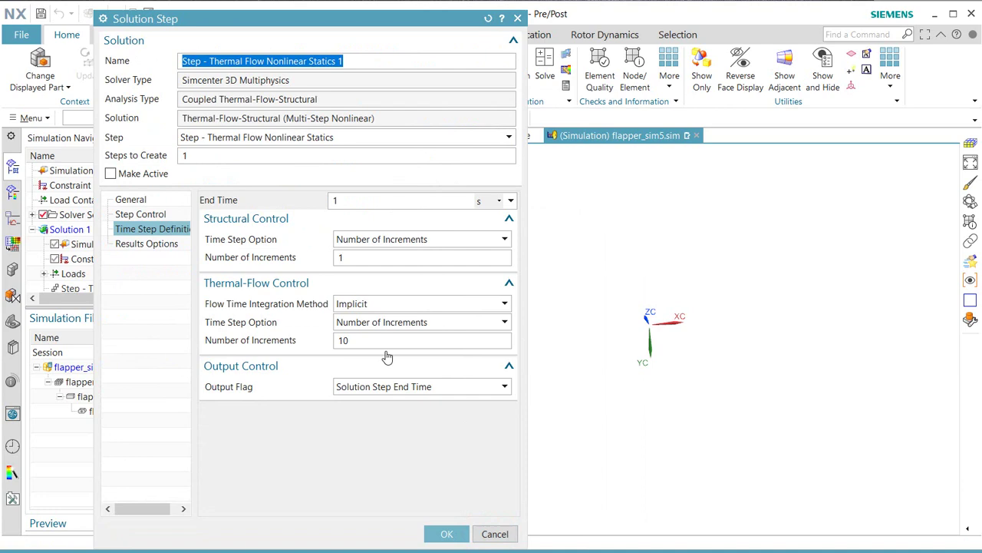
Set the end time of the first thermal flow nonlinear statics step to 0 s and create the step
left_click_drag(341, 204, 332, 201)
type("10")
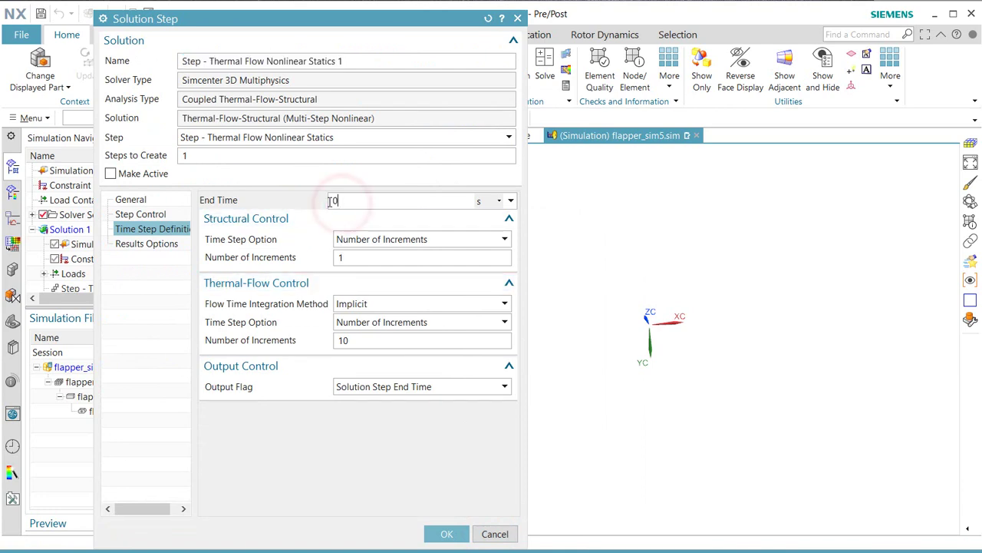
left_click(446, 535)
Make the flapper_sim5 simulation active and clone its thermal flow nonlinear statics step once
left_click(86, 368)
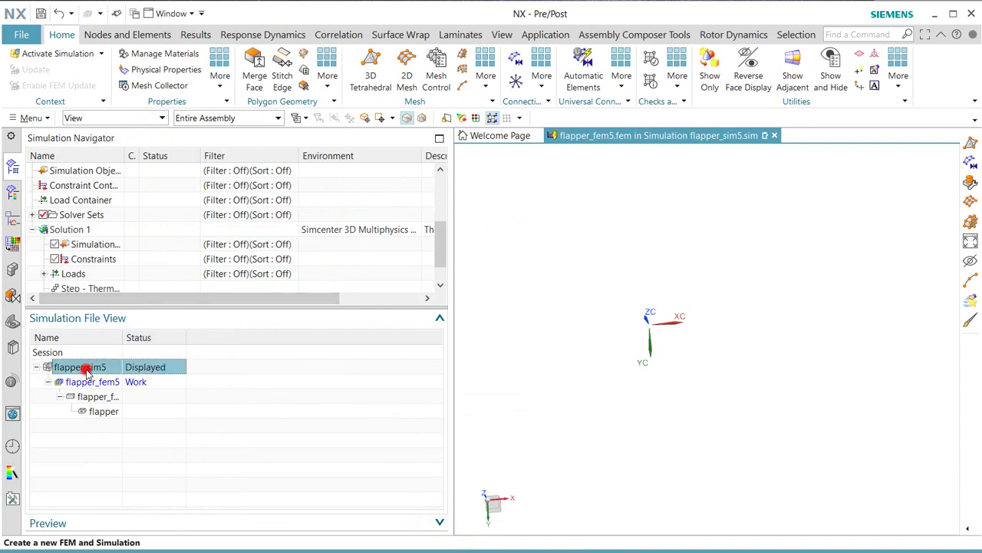
scroll(85, 265, "down", 1)
right_click(85, 260)
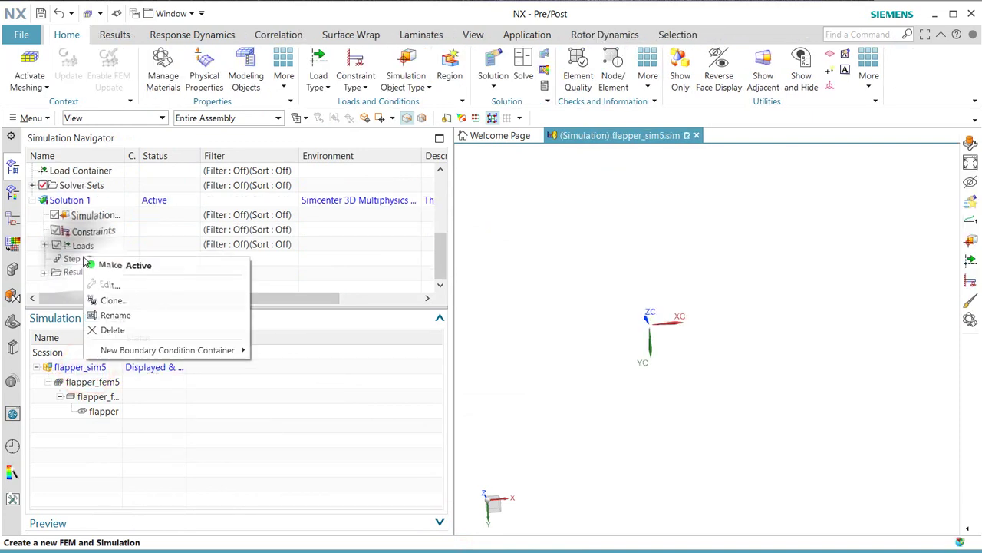
left_click(115, 301)
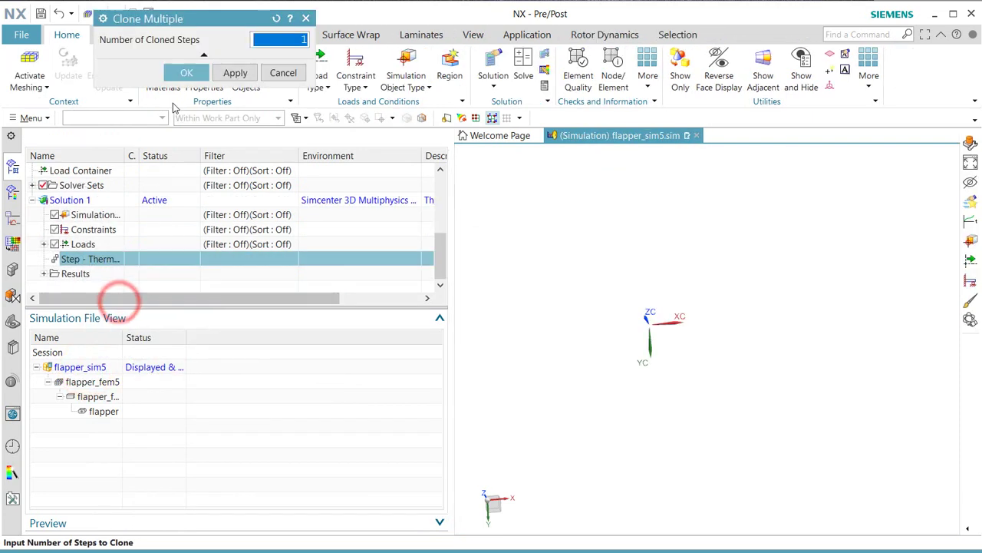
left_click(185, 72)
Edit the cloned step to a 10 s end time with 10 structural increments, and change its results output flag
left_click(97, 278)
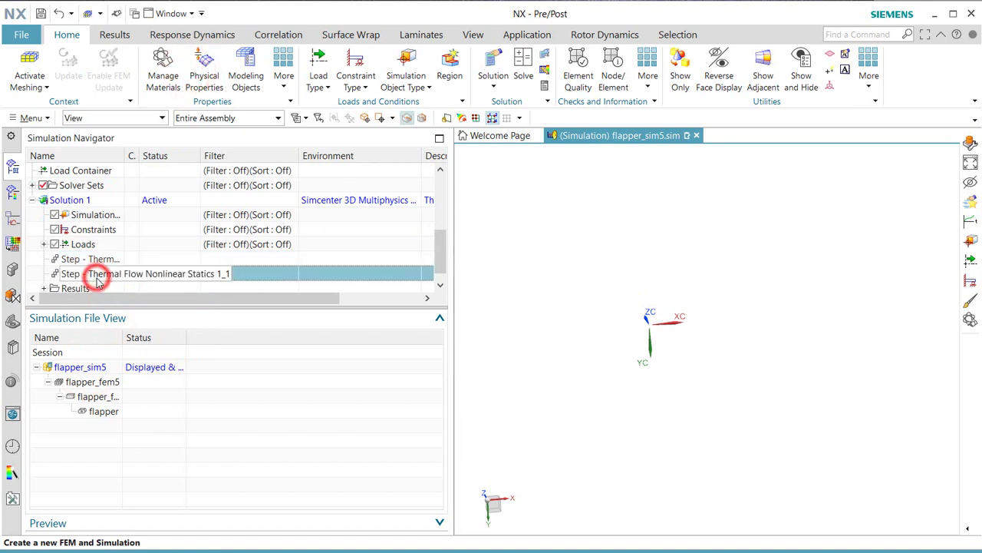
double_click(126, 156)
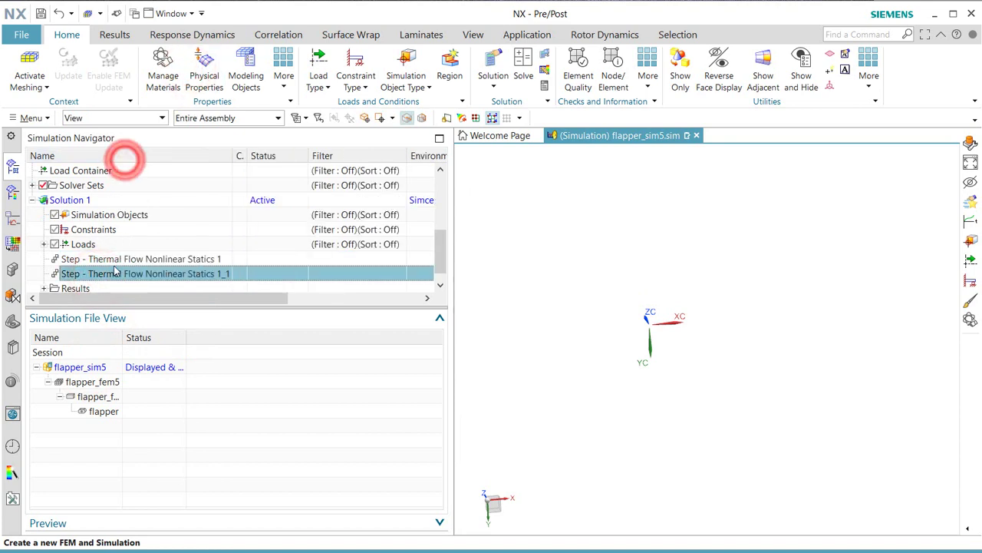
right_click(116, 270)
left_click(138, 305)
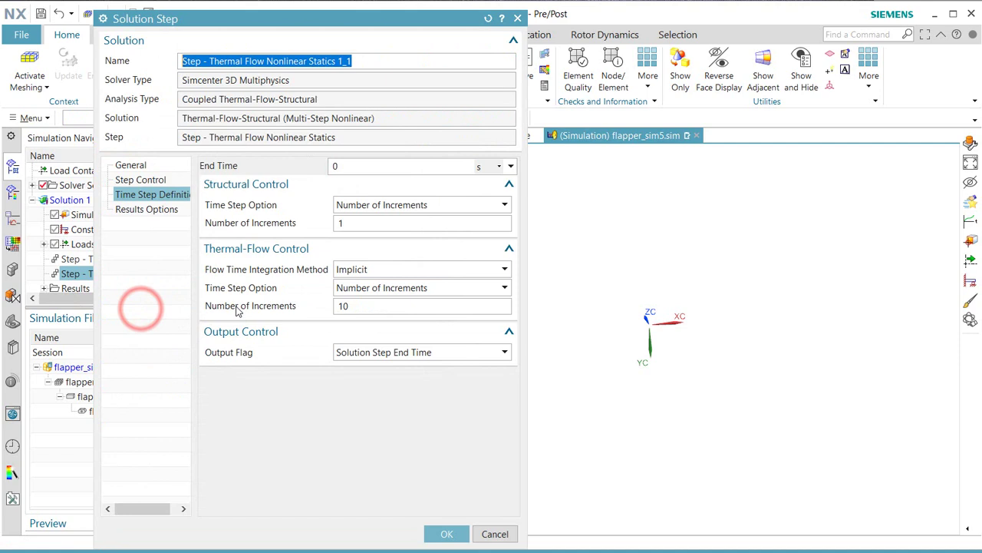
double_click(335, 166)
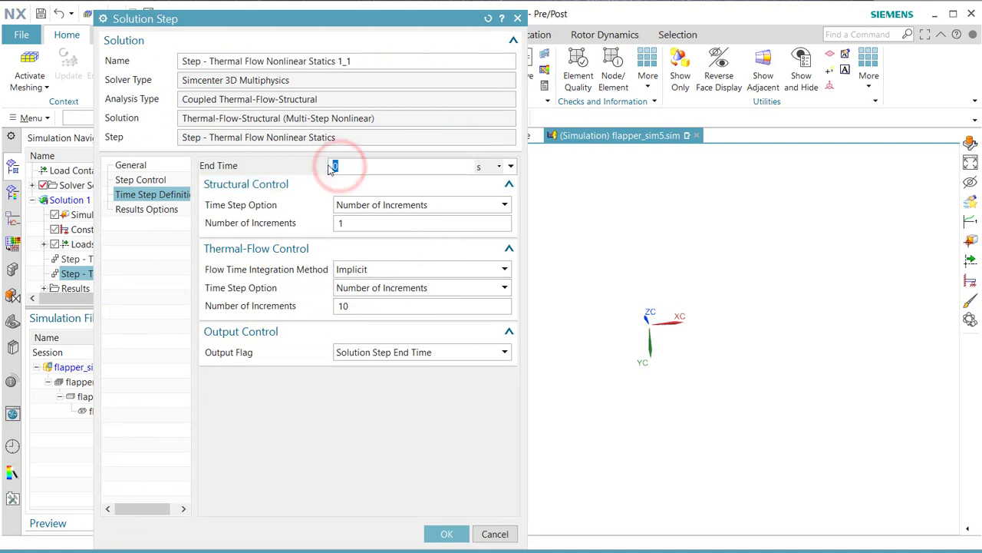
type("10")
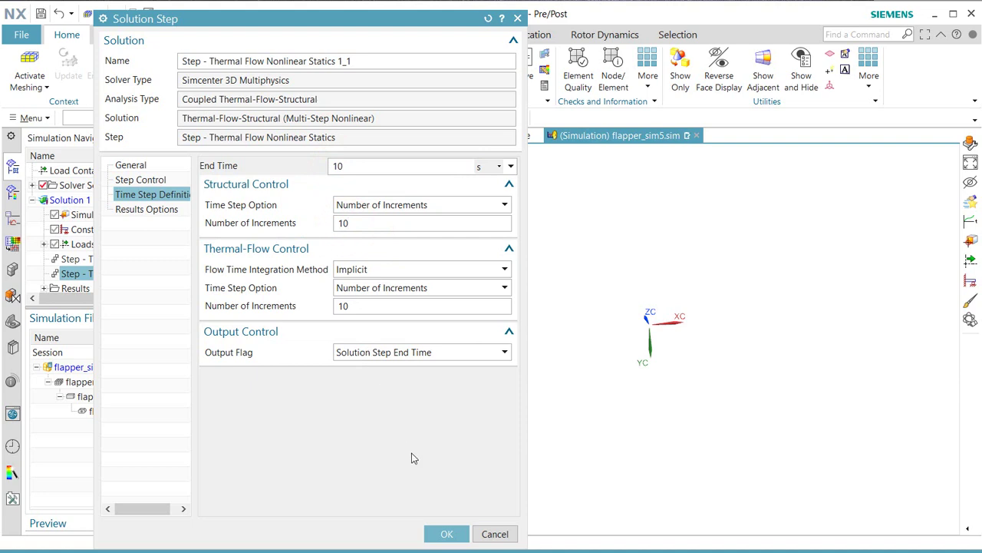
left_click(447, 353)
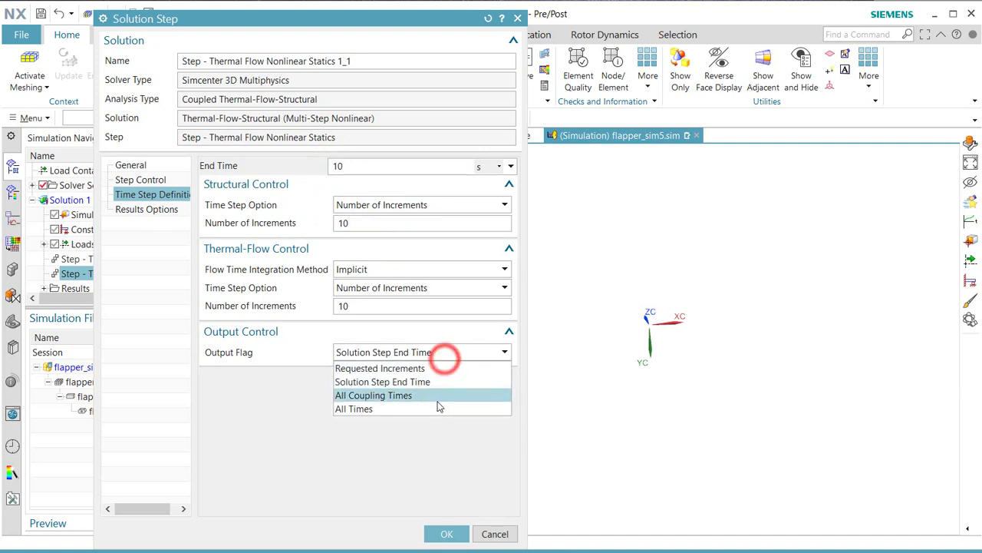
left_click(438, 407)
left_click(447, 534)
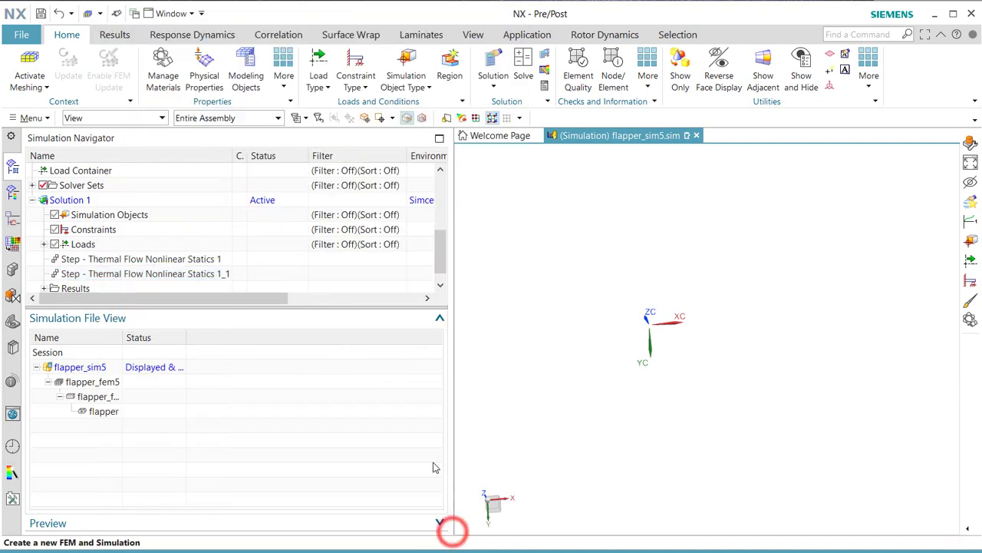
Display the idealized part and WAVE-link the solid flapper body into it
double_click(100, 396)
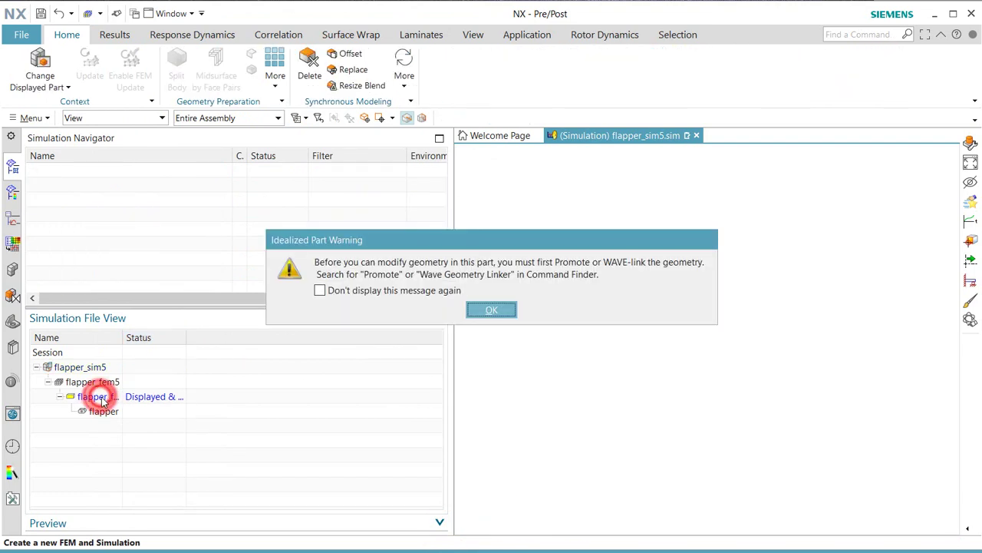
left_click(478, 309)
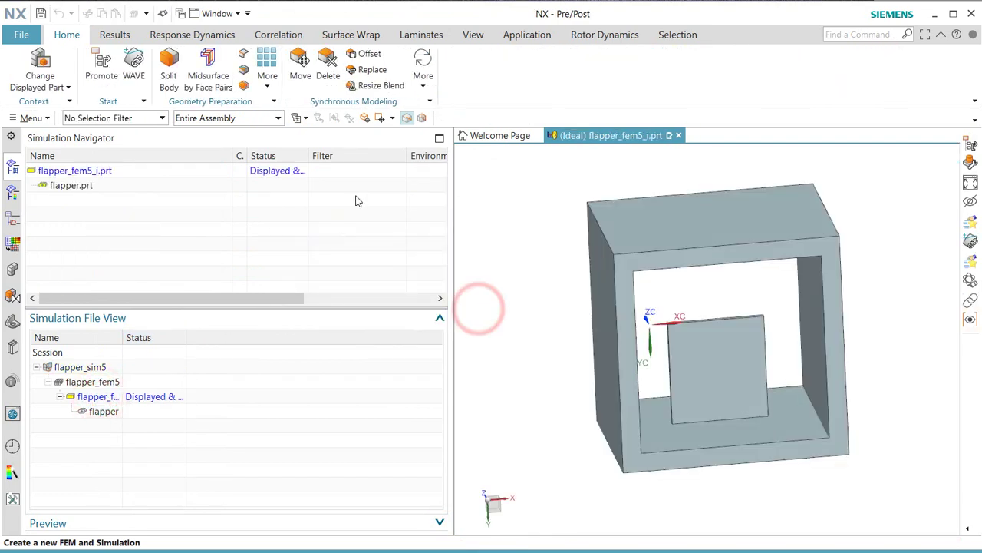
left_click(131, 78)
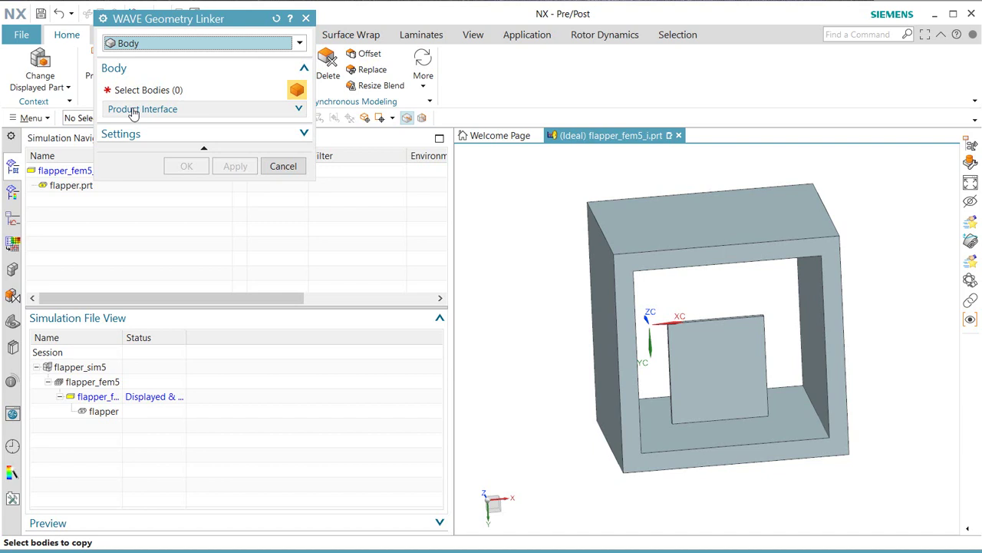
left_click(634, 285)
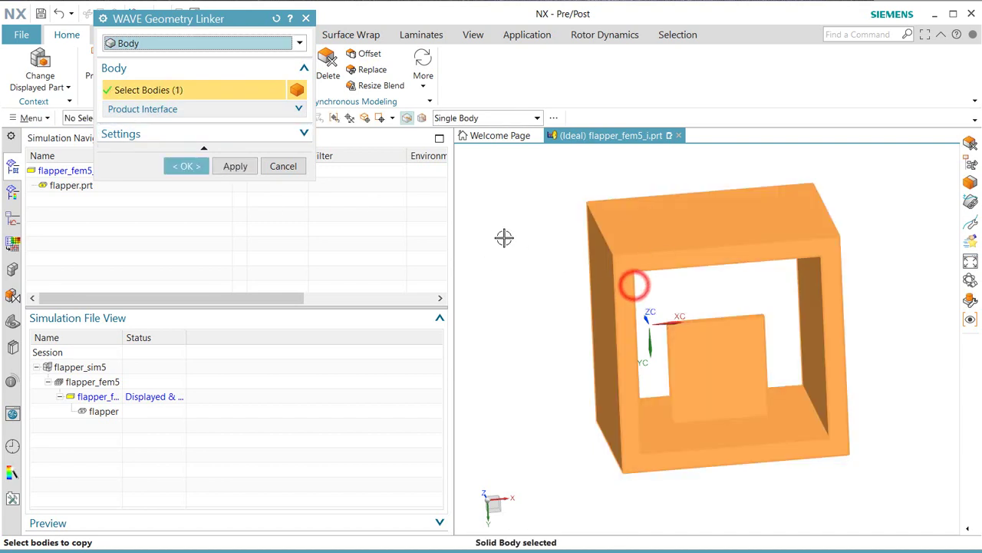
left_click(187, 167)
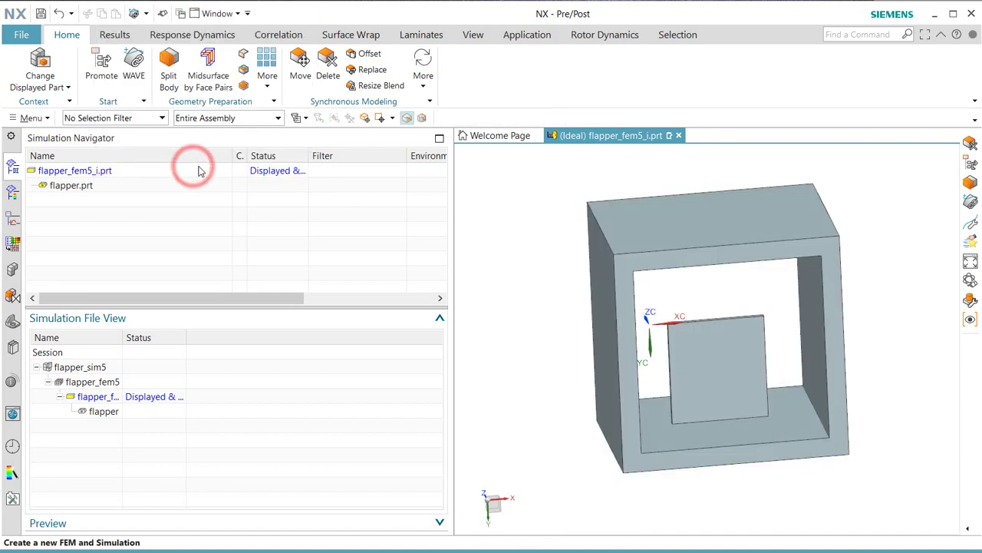
Delete the six outer faces of the linked body by inverting a selection of its pocket faces, keeping only the inner fluid volume
left_click(321, 79)
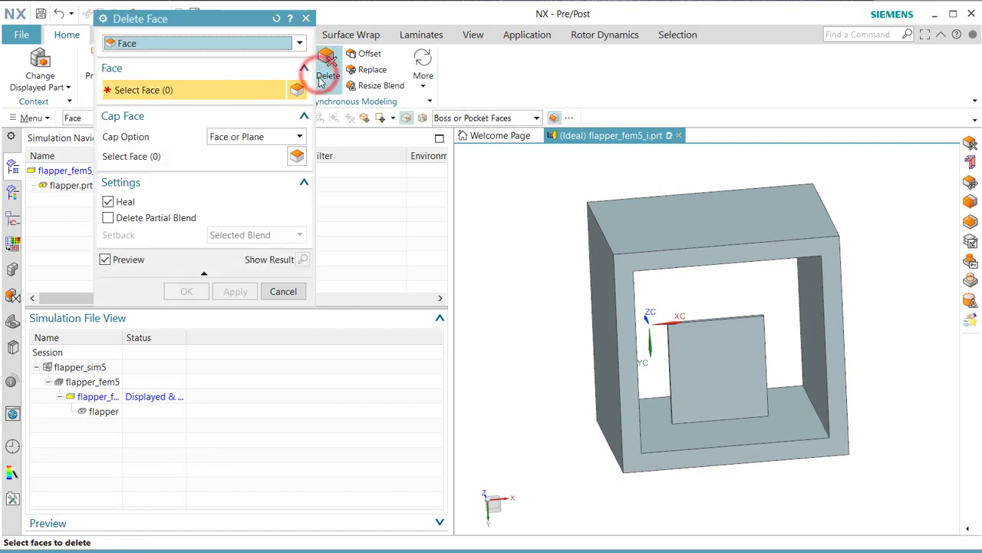
left_click(677, 426)
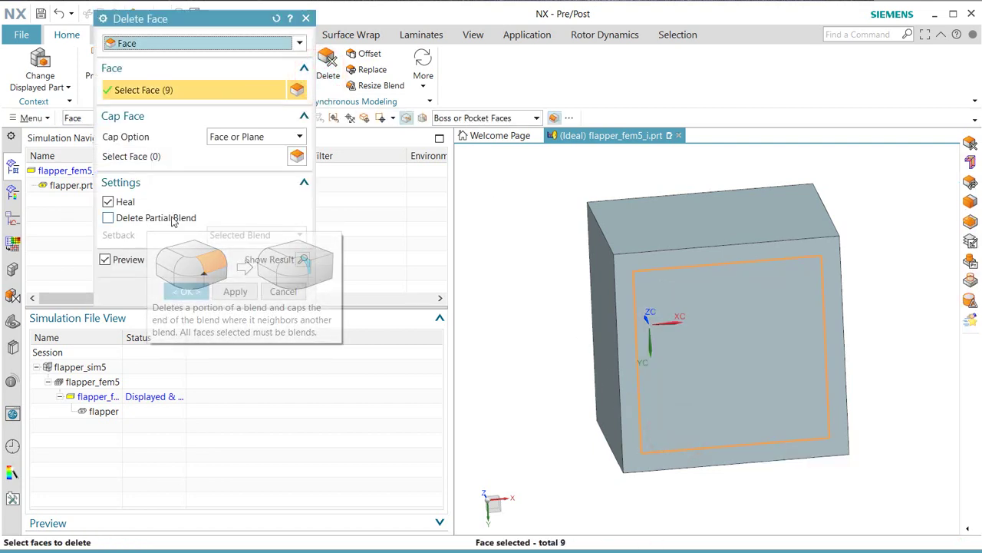
left_click(352, 120)
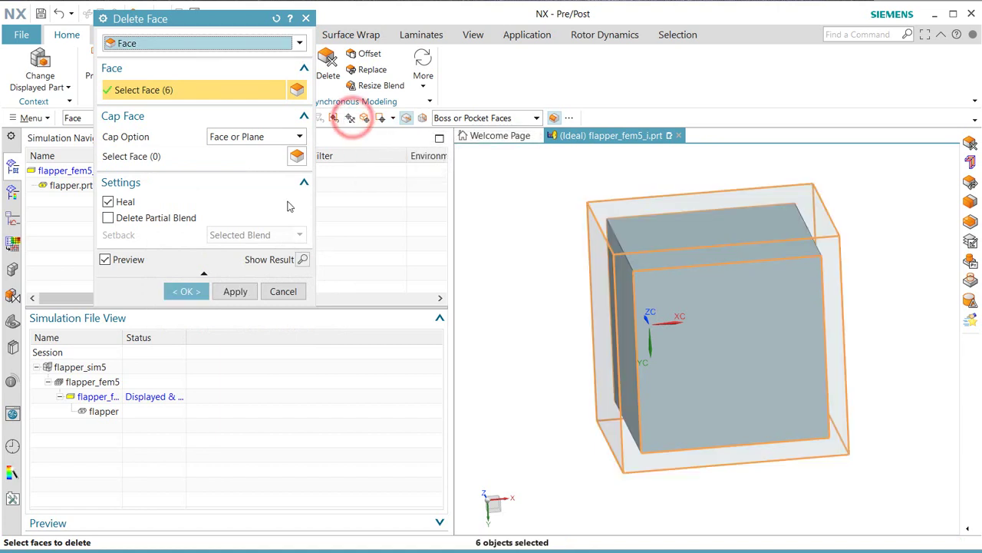
left_click(184, 292)
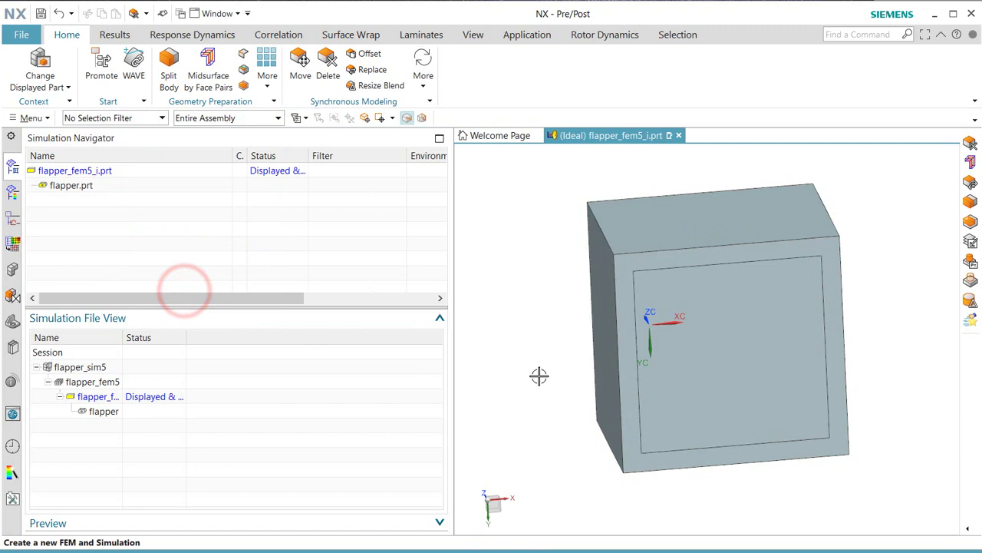
Move the inner fluid volume body to layer 11
middle_click_drag(537, 373, 508, 376)
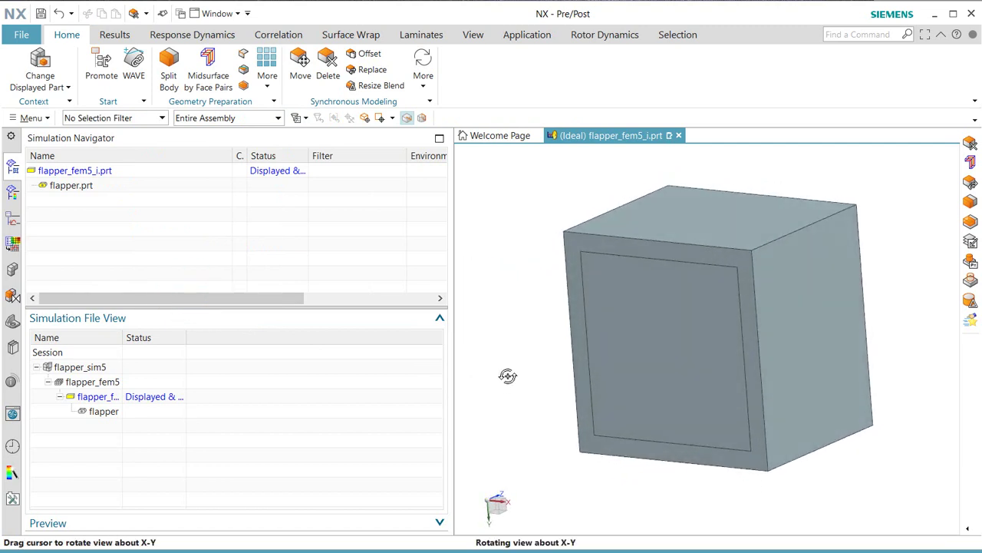
left_click(25, 123)
left_click(75, 194)
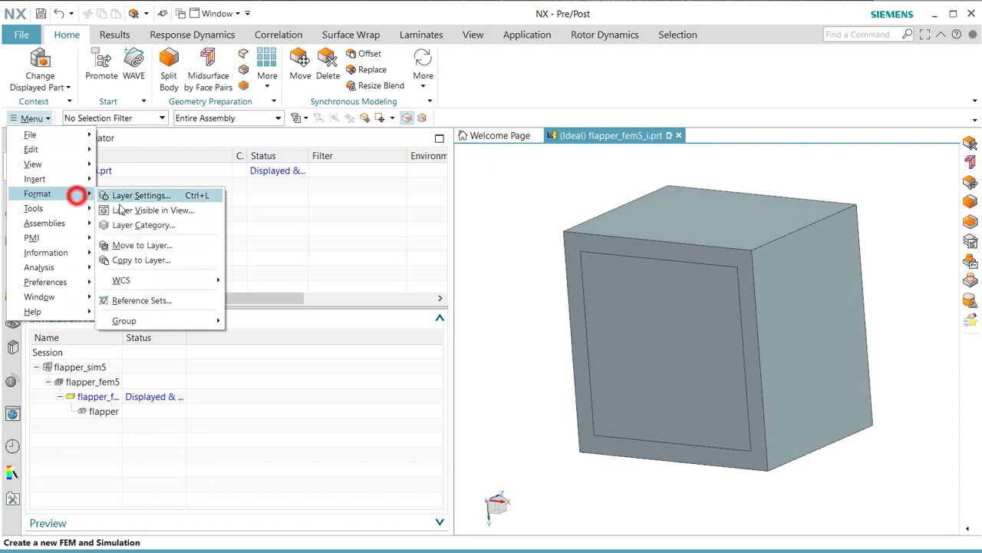
left_click(153, 251)
left_click(615, 330)
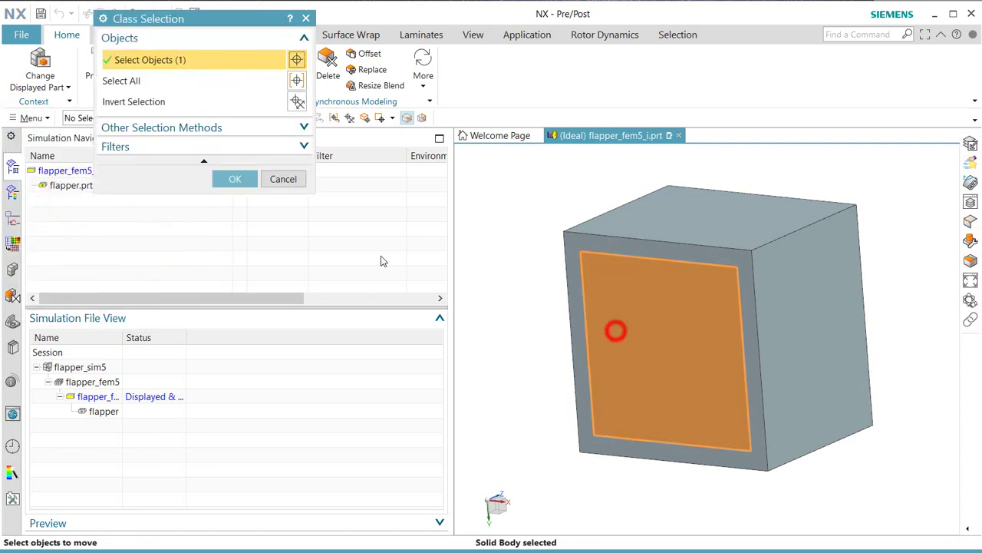
middle_click(341, 253)
left_click(127, 200)
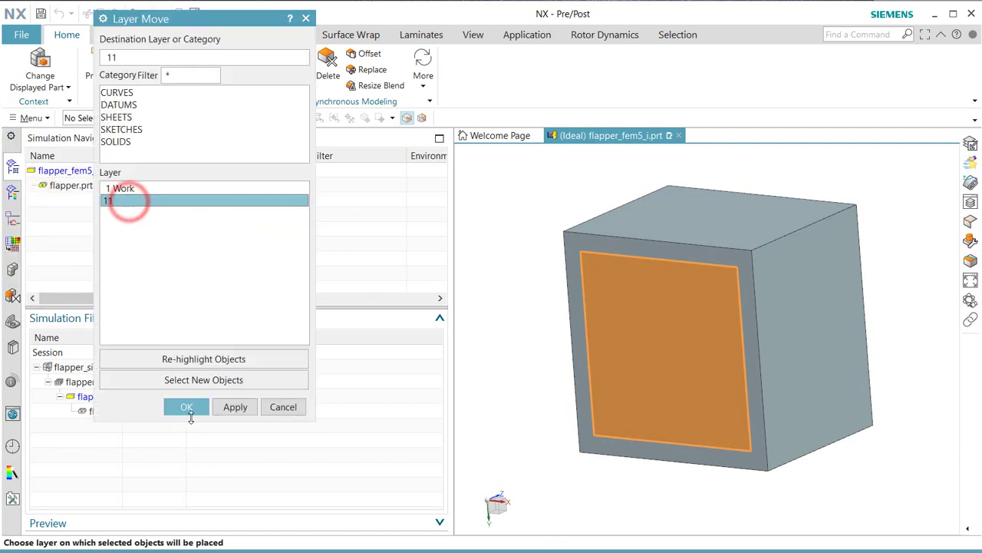
left_click(192, 408)
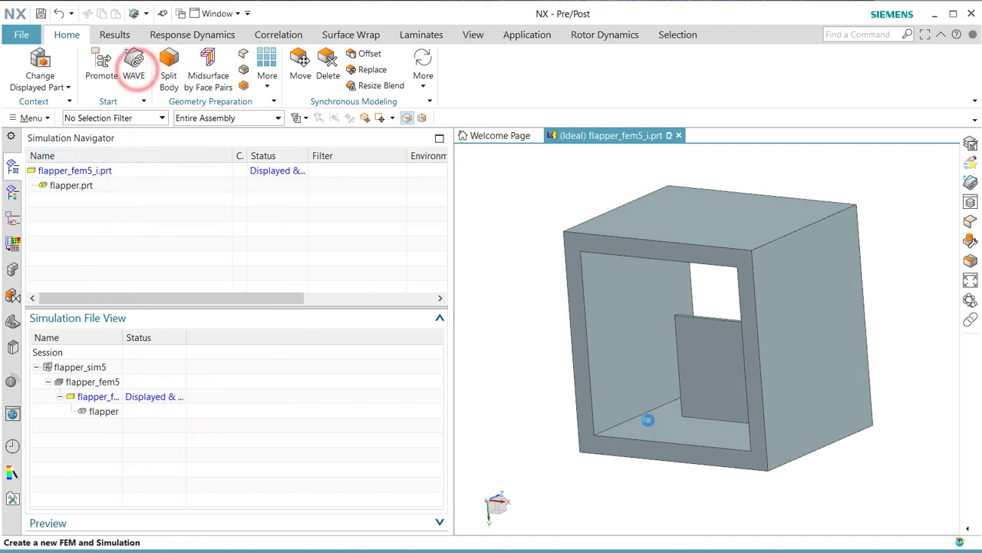
WAVE-link the solid flapper body again and split it with a new plane on the inner floor face
left_click(654, 427)
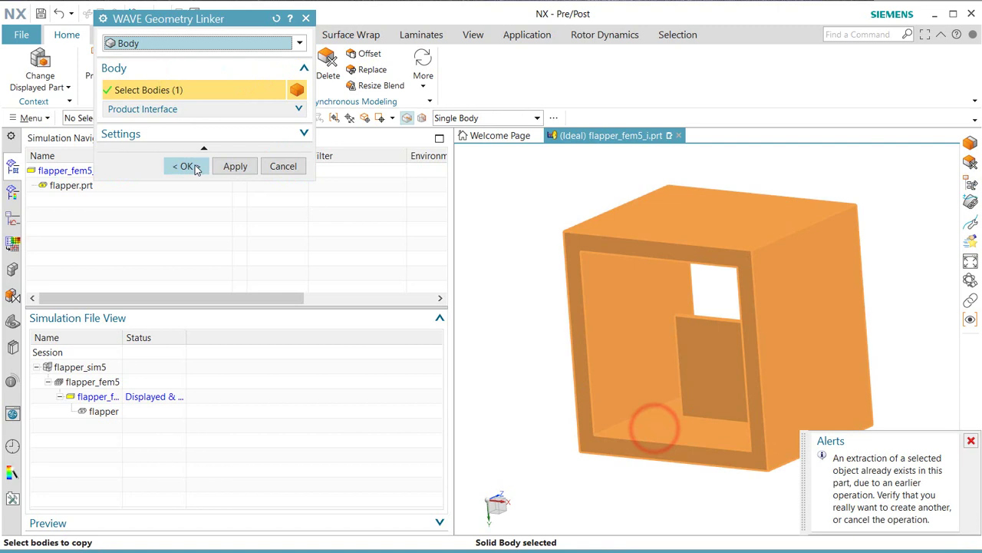
left_click(187, 166)
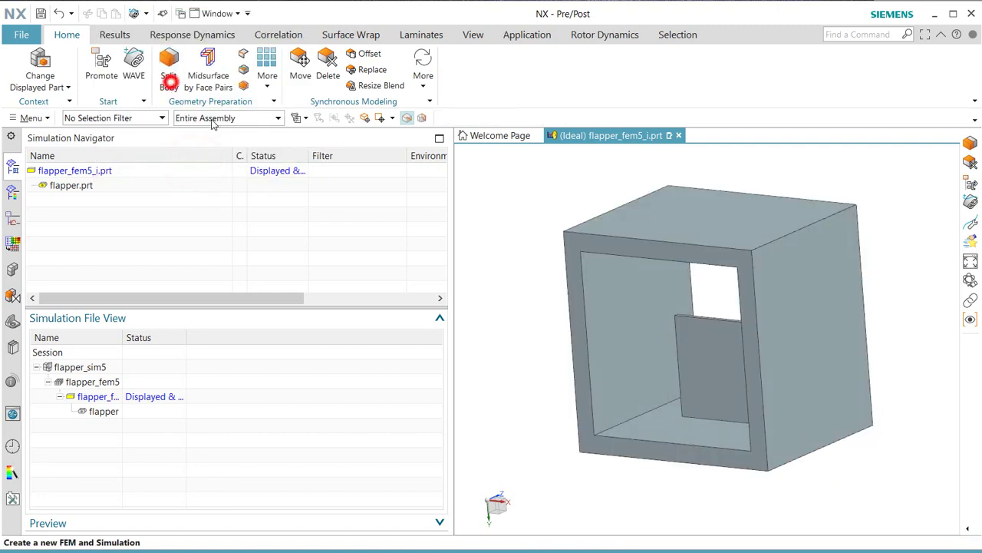
left_click(694, 426)
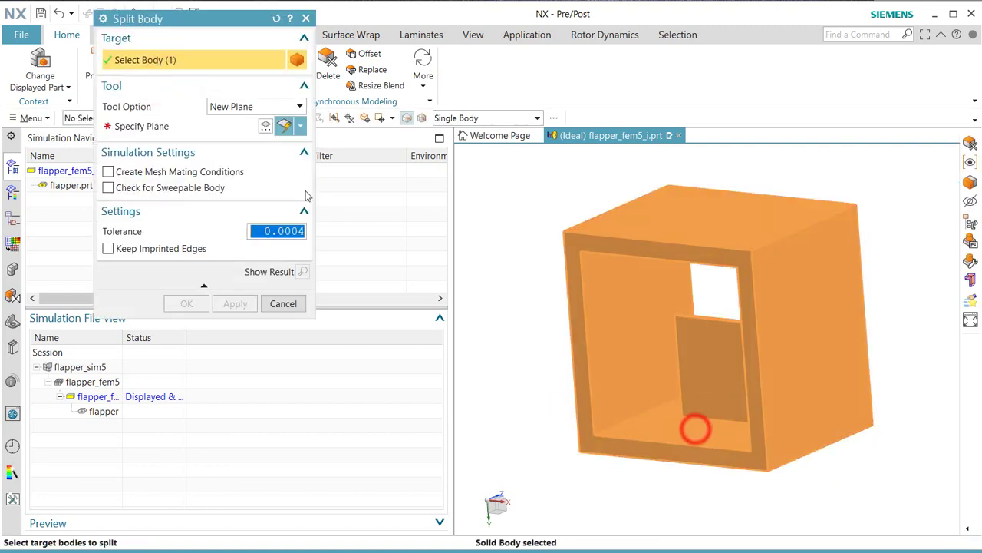
left_click(209, 132)
left_click(673, 428)
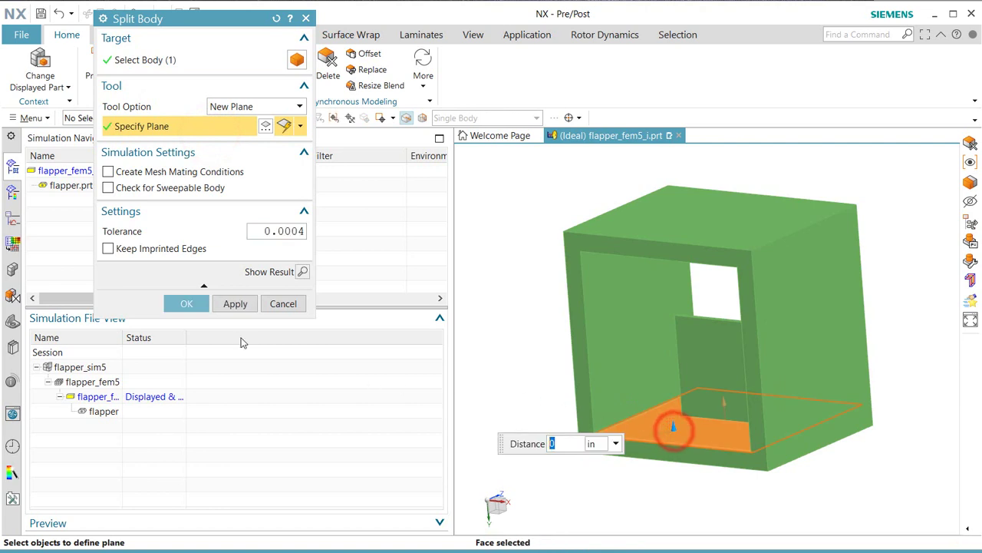
left_click(187, 304)
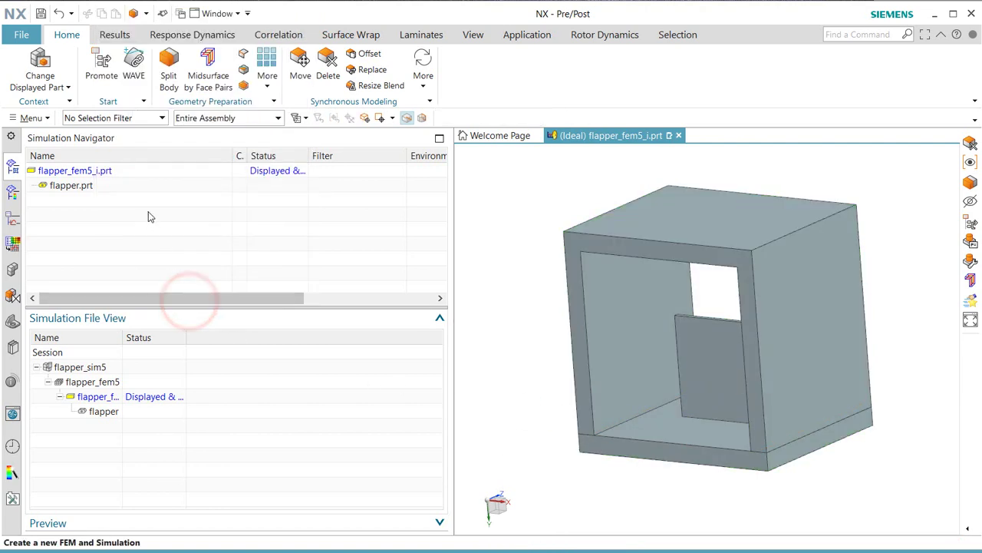
Move the separated flapper plate body to layer 22
left_click(38, 120)
left_click(66, 192)
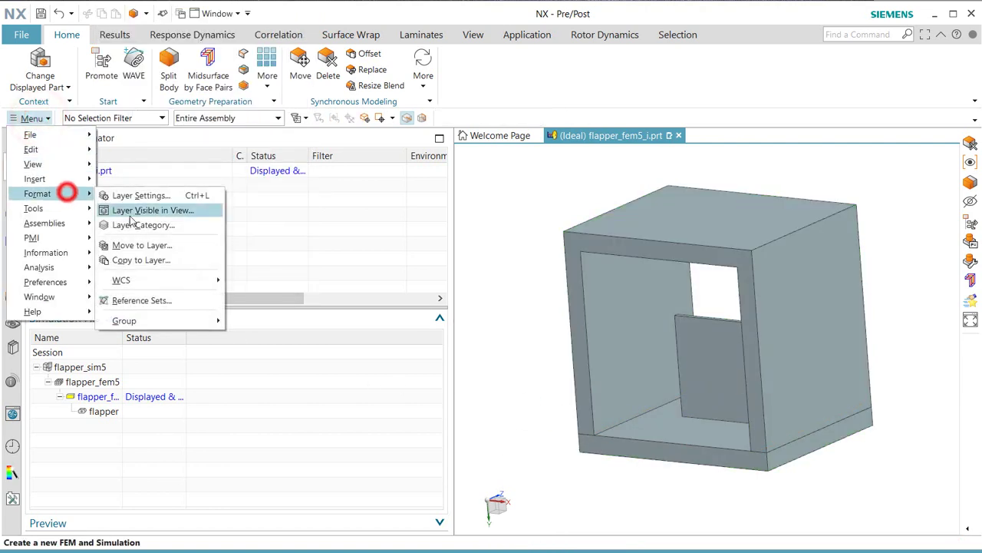
left_click(157, 245)
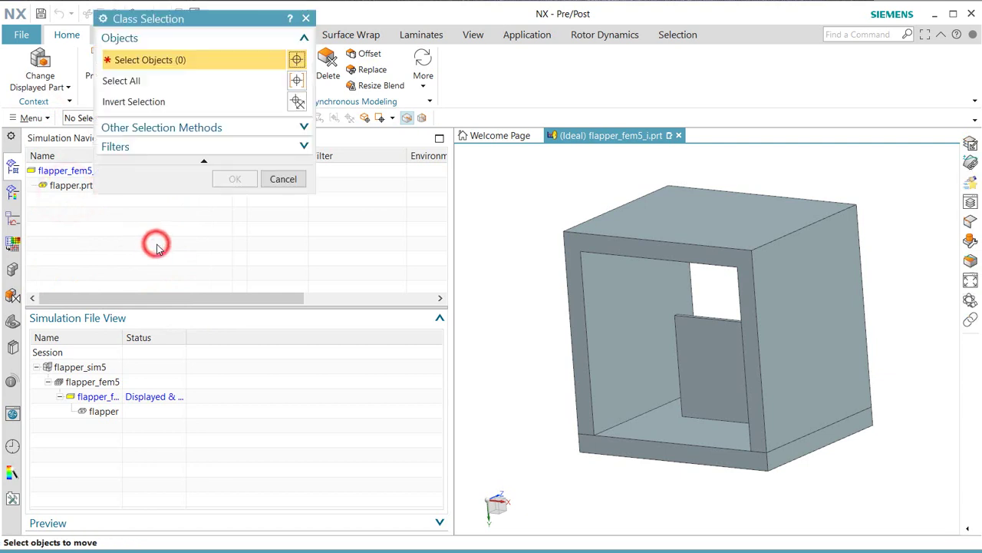
left_click(708, 366)
left_click(235, 179)
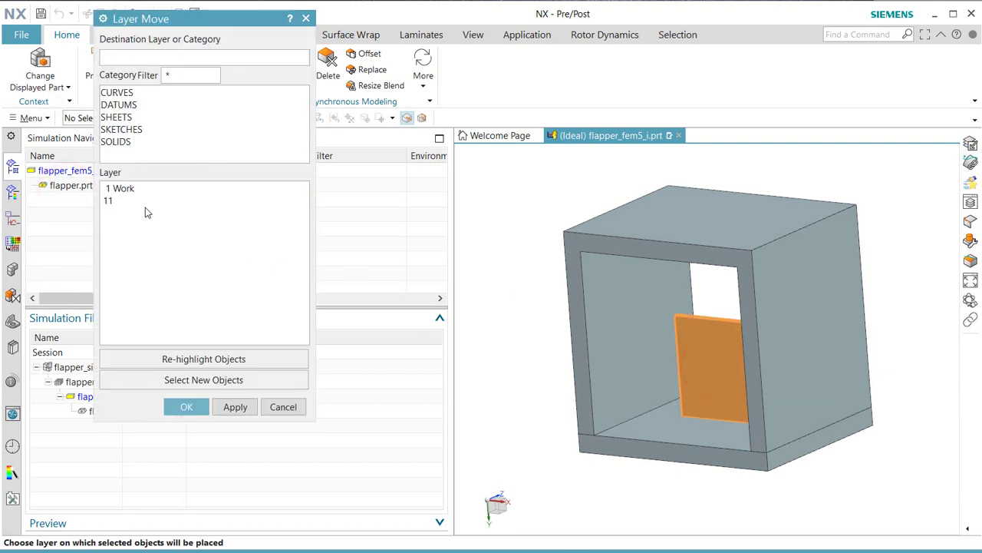
key("Return")
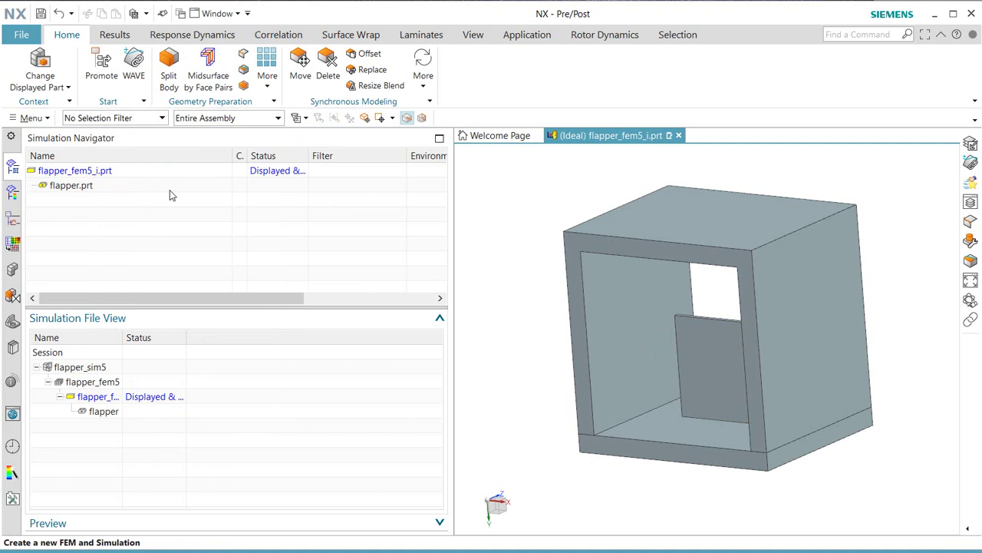
Make layer 11 the work layer, keep layer 22 shown and hide layer 1 in the idealized part
left_click(31, 117)
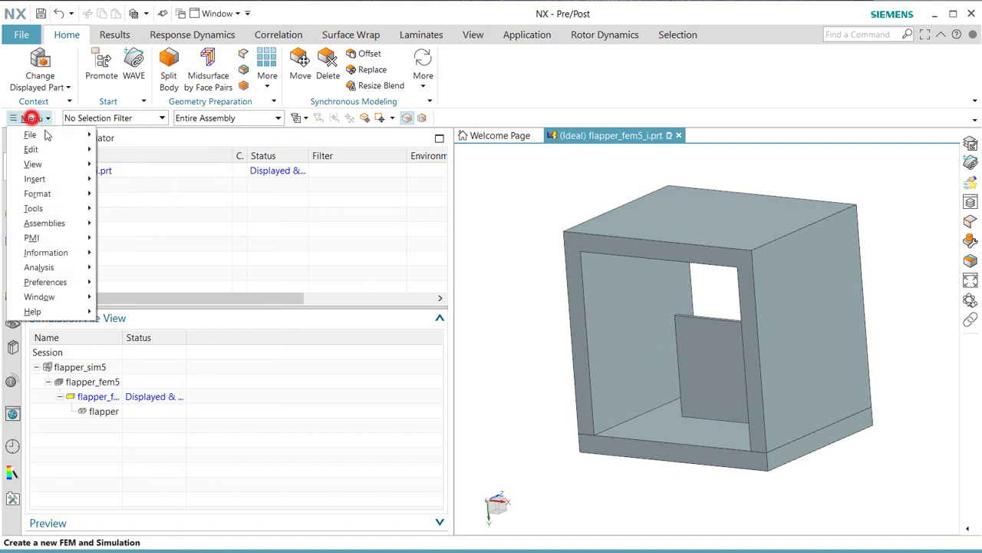
left_click(71, 191)
left_click(138, 194)
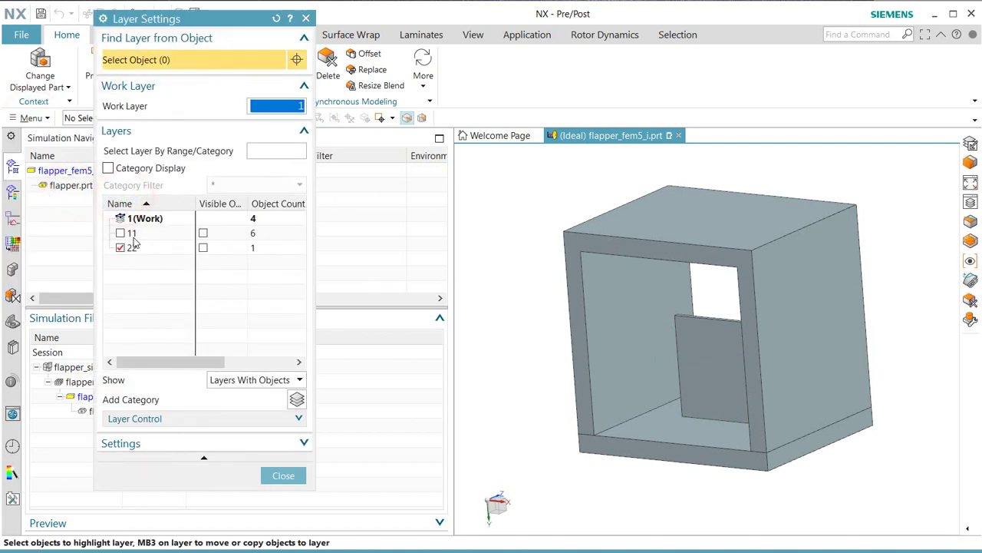
right_click(141, 239)
left_click(143, 242)
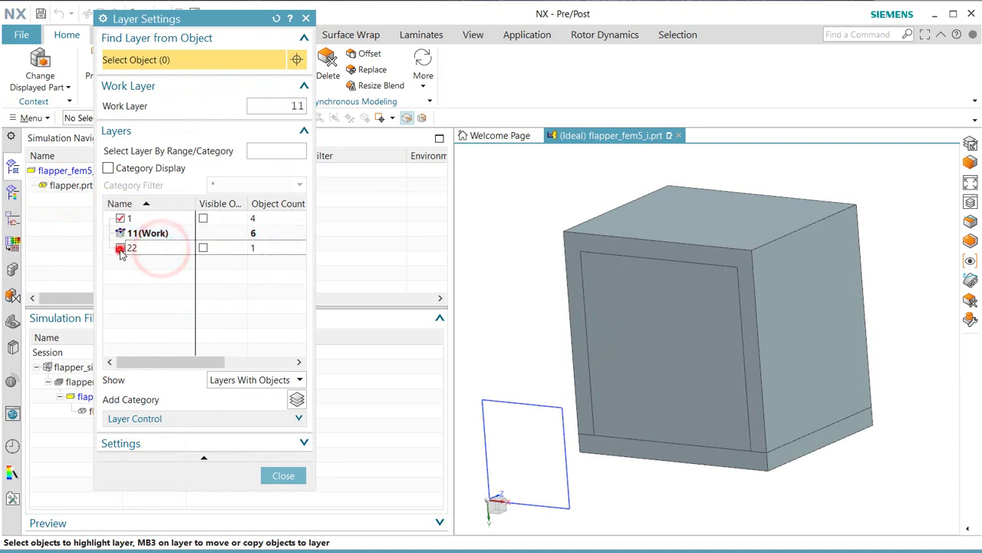
left_click(120, 218)
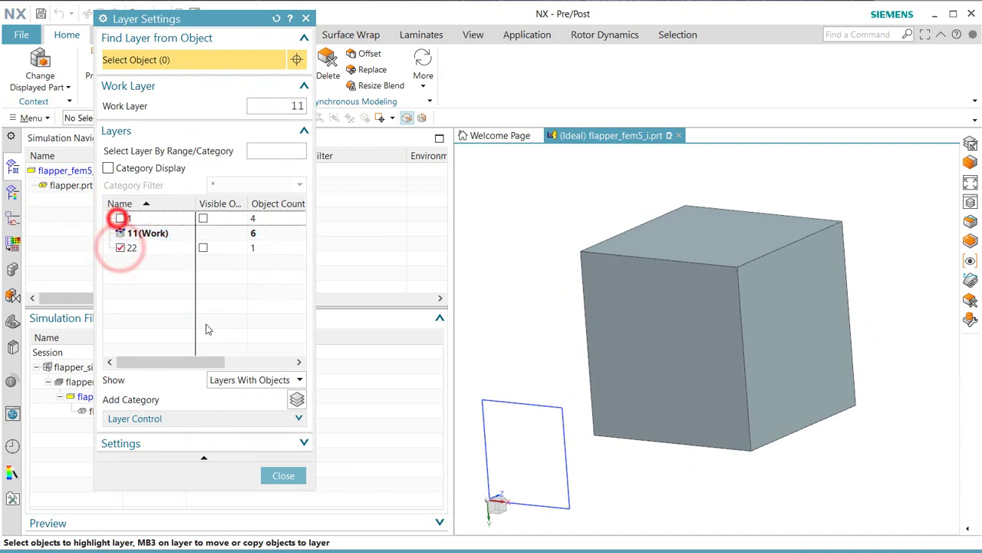
left_click(283, 475)
middle_click_drag(714, 474, 679, 471)
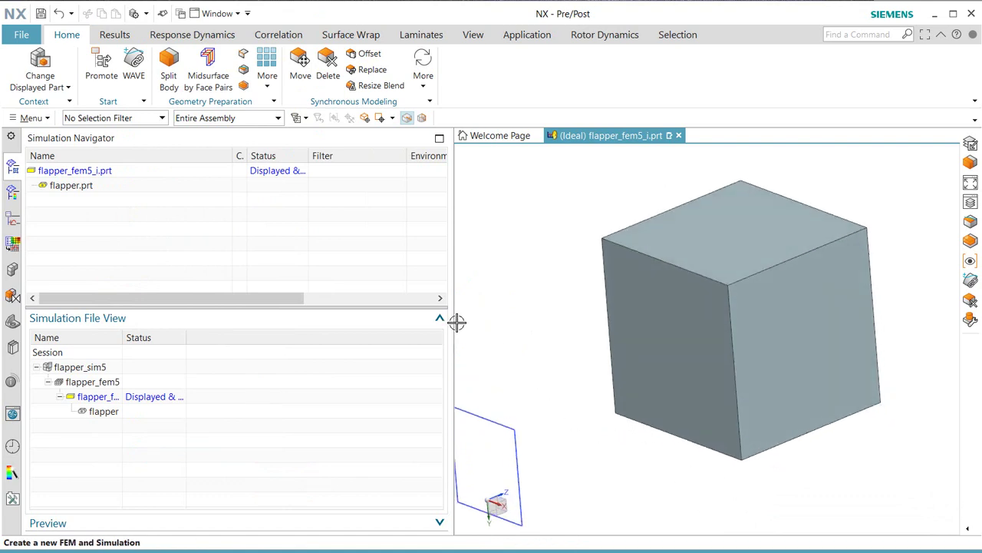
Display flapper_fem5 and edit the FEM's bodies to use, selecting both the fluid volume and the flapper plate
double_click(103, 381)
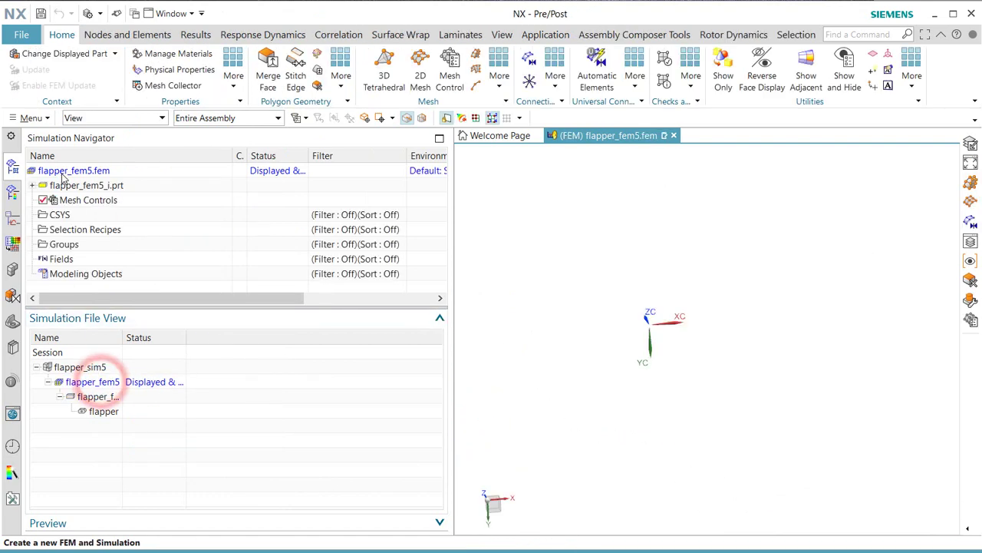
right_click(63, 175)
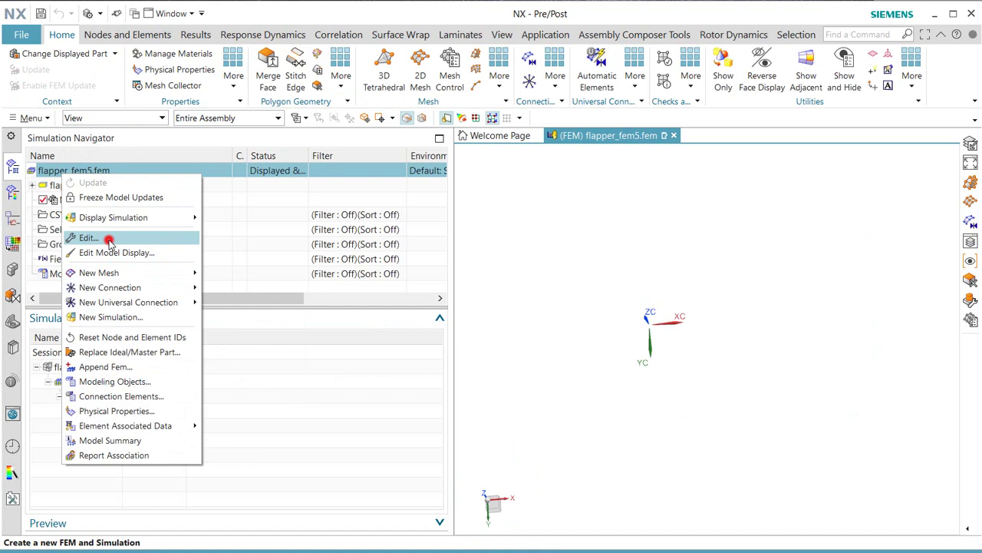
left_click(109, 240)
left_click(146, 162)
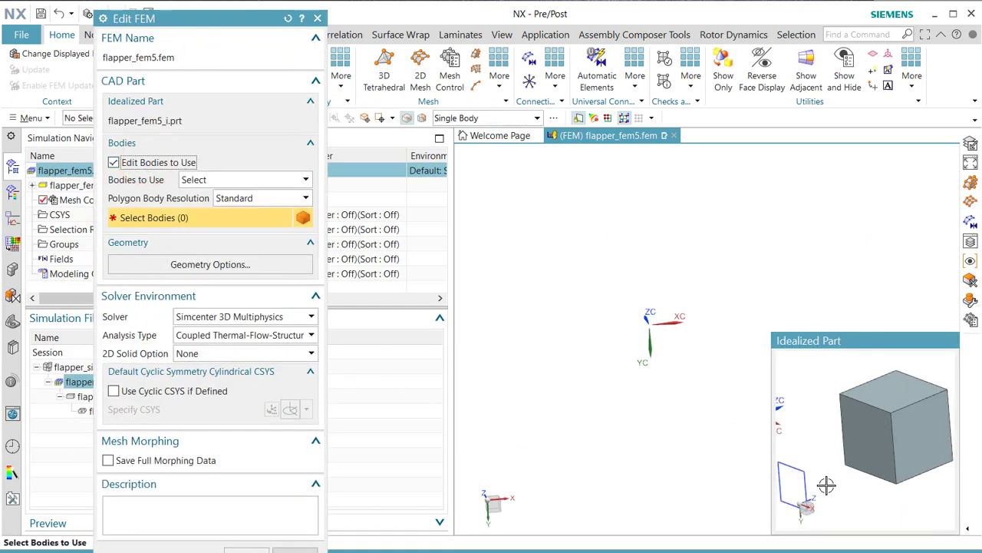
left_click_drag(863, 457, 946, 386)
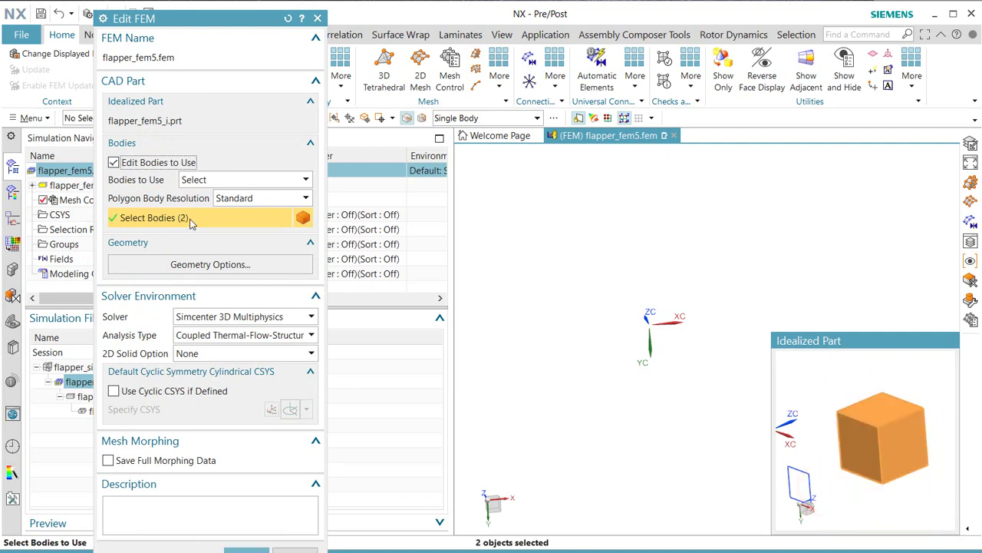
left_click(246, 548)
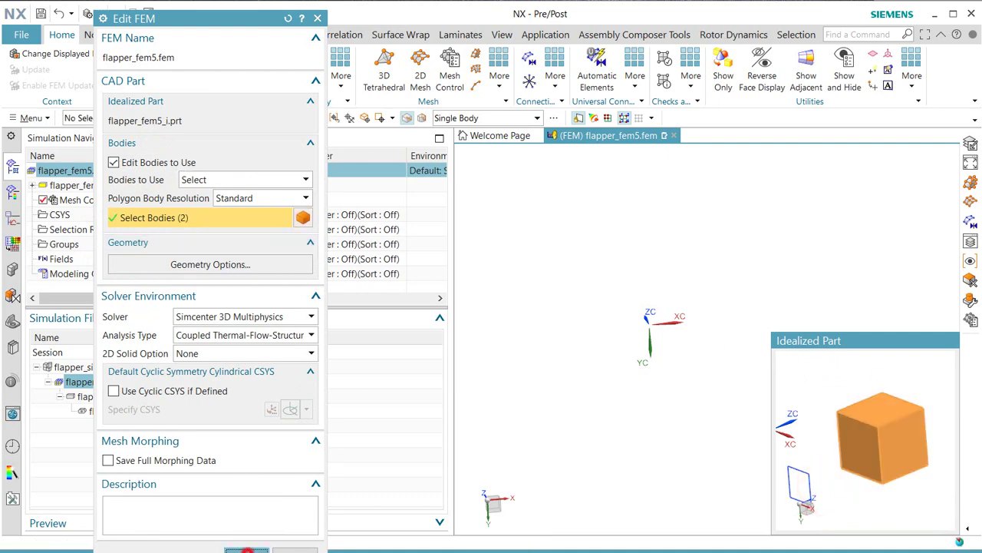
Hide layer 22 in the FEM, leaving only the fluid body on layer 11 displayed
left_click(30, 117)
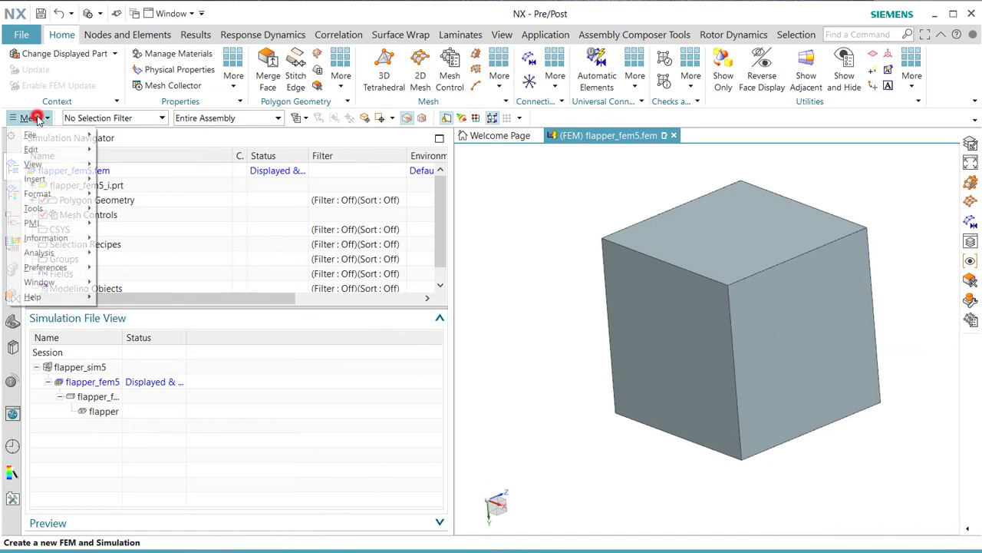
left_click(62, 190)
left_click(122, 198)
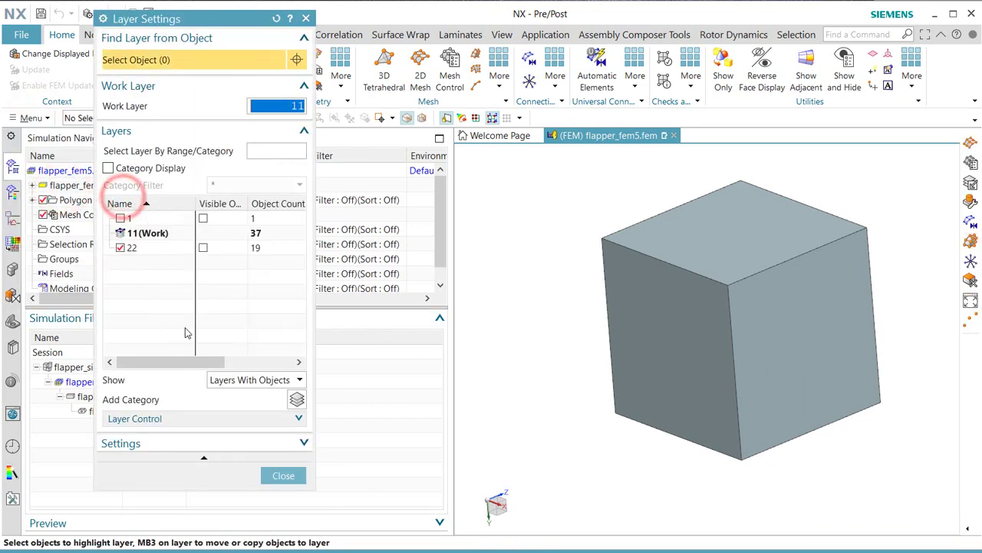
middle_click_drag(673, 460, 653, 433)
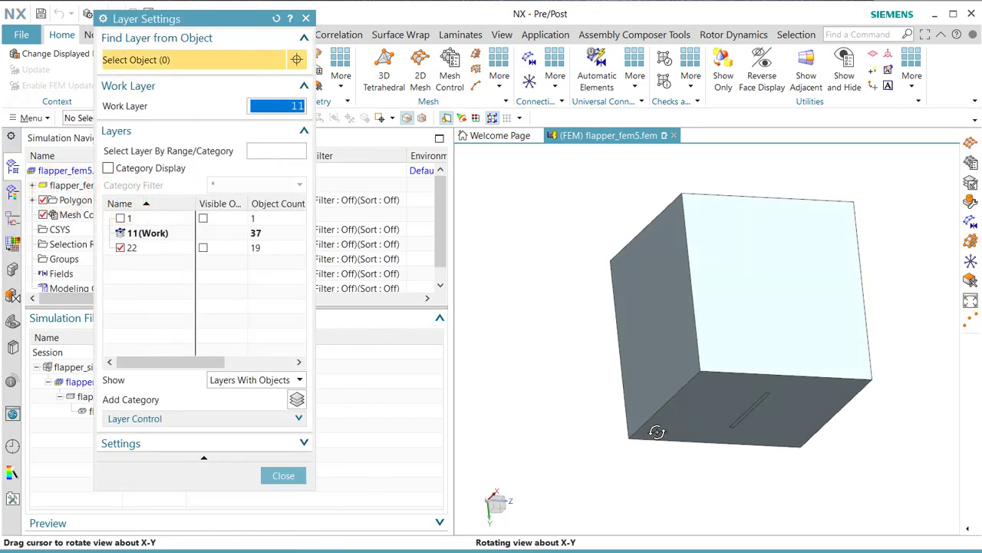
left_click(119, 249)
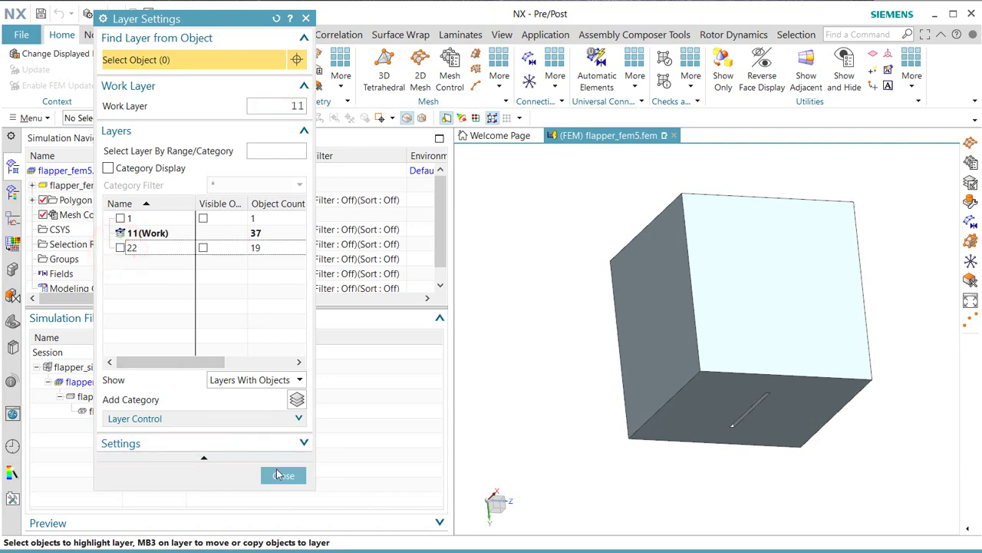
left_click(281, 474)
Mesh the fluid body with Fluid Linear Tetrahedron elements at a 1.3 in element size
left_click(377, 77)
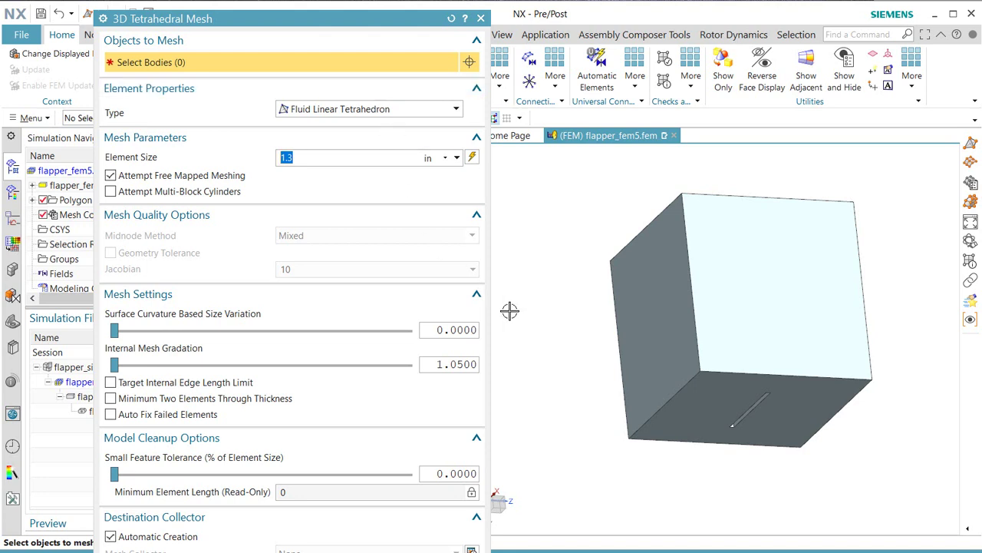
left_click(366, 110)
left_click(367, 112)
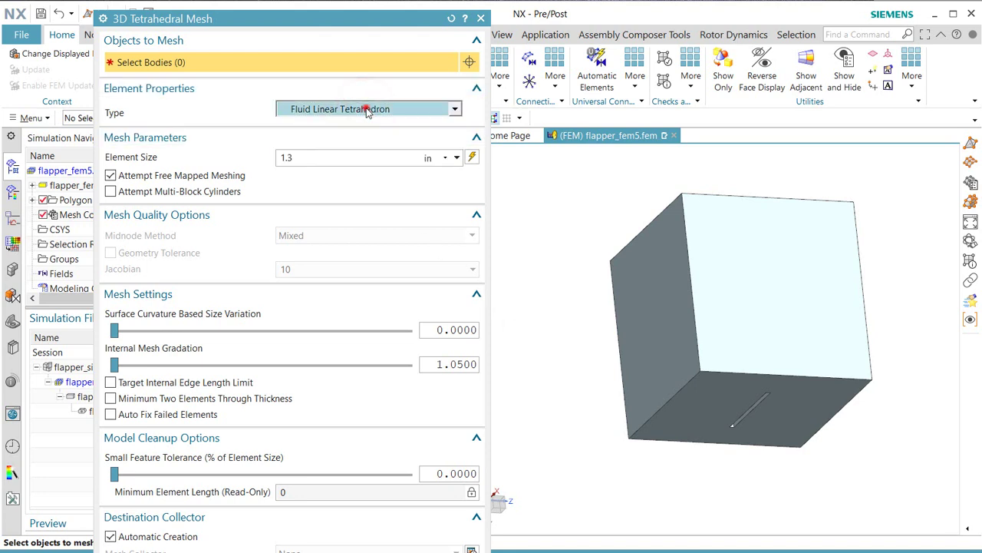
left_click(682, 284)
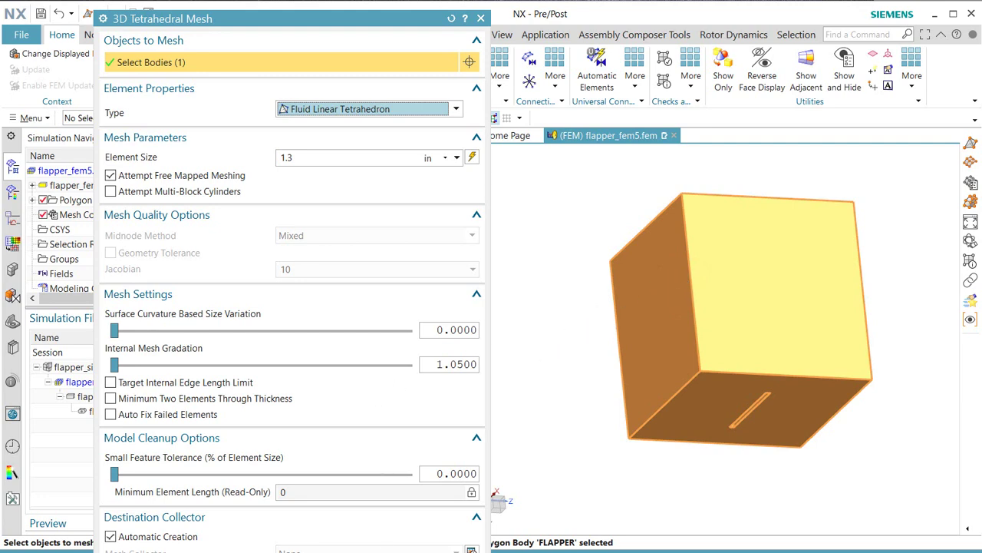
key("Return")
Apply a 0.5 in Size on Face mesh control to the five faces around the flapper cavity and update the fluid mesh
right_click(539, 239)
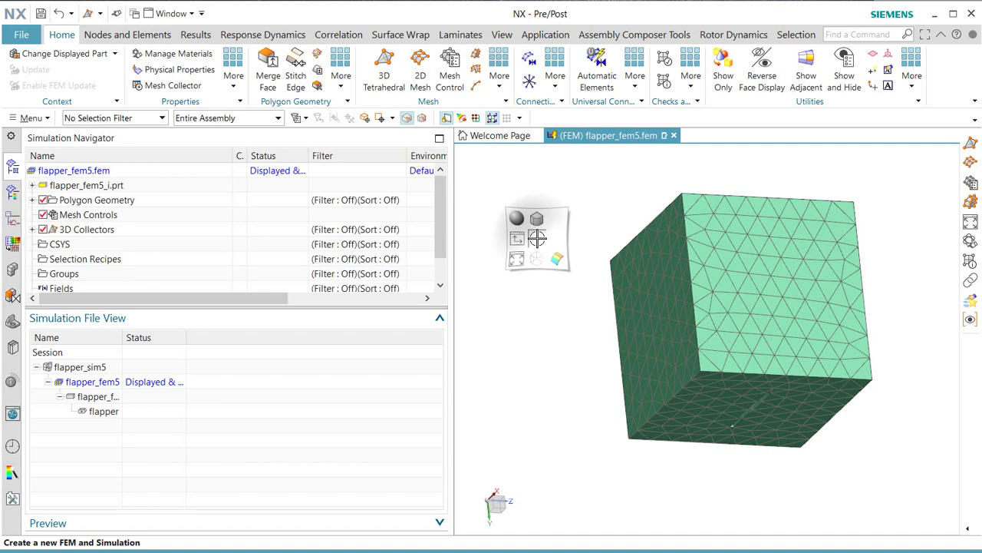
left_click(535, 257)
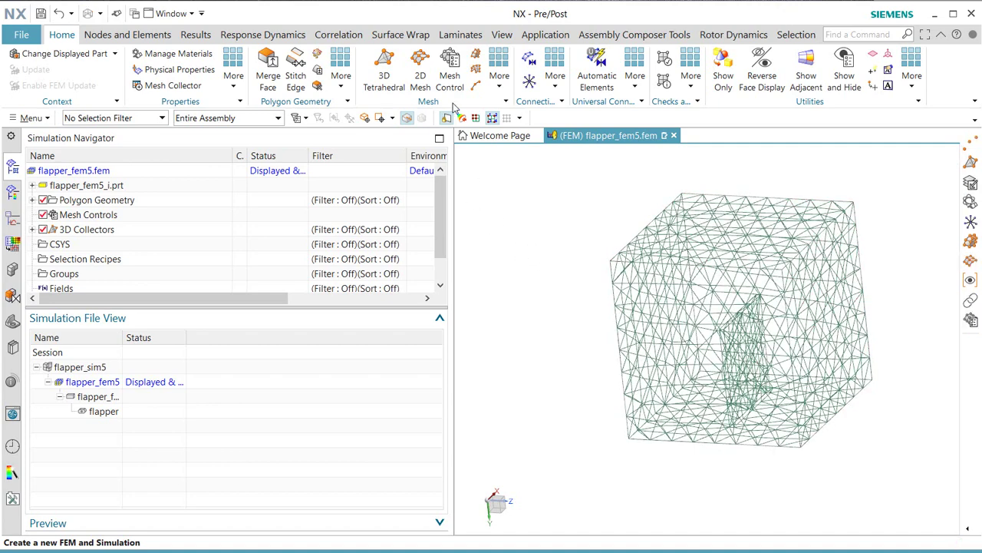
left_click(450, 75)
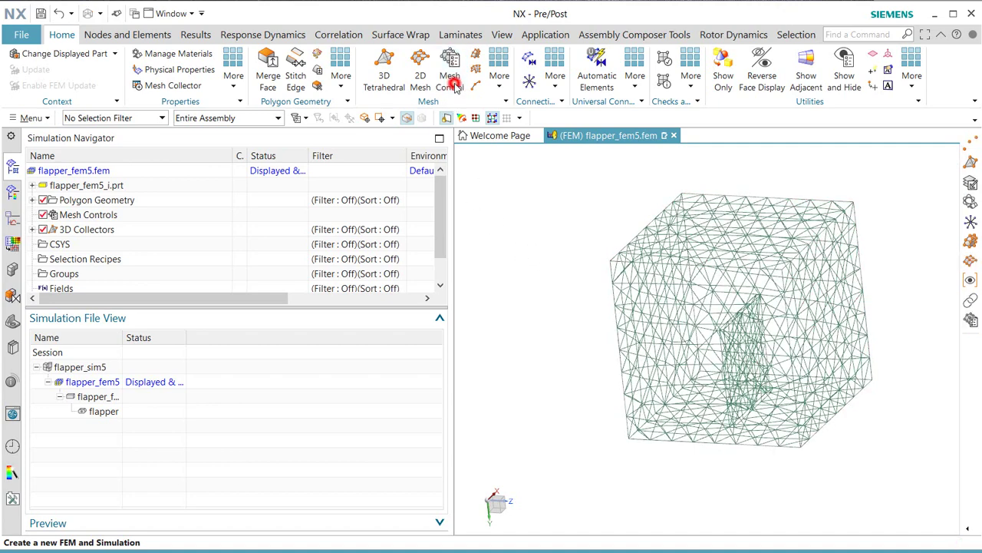
left_click(706, 286)
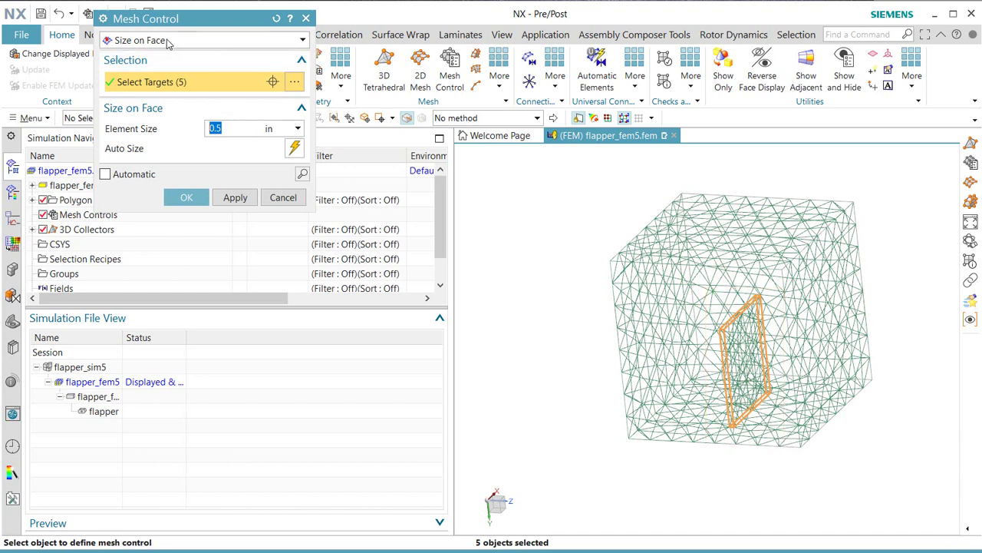
left_click(190, 198)
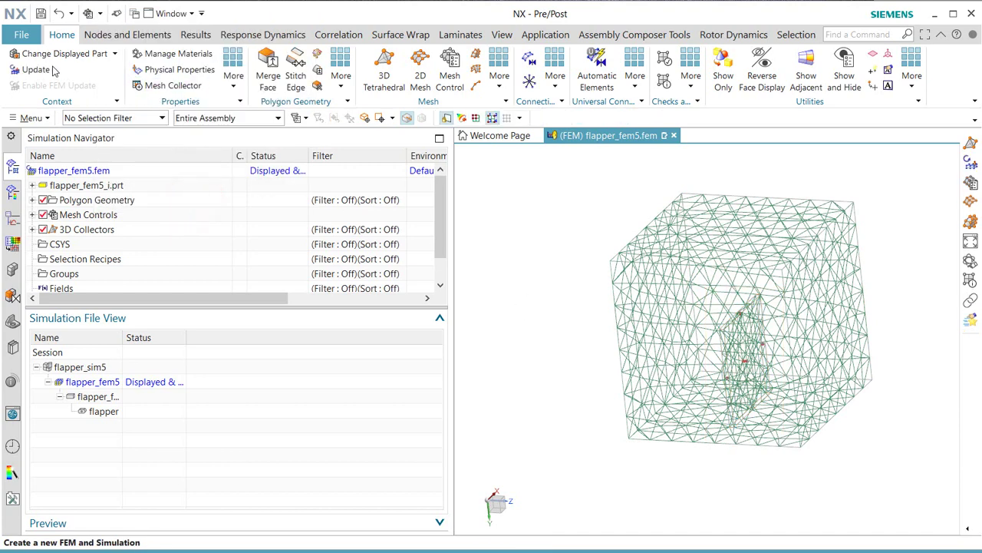
left_click(46, 69)
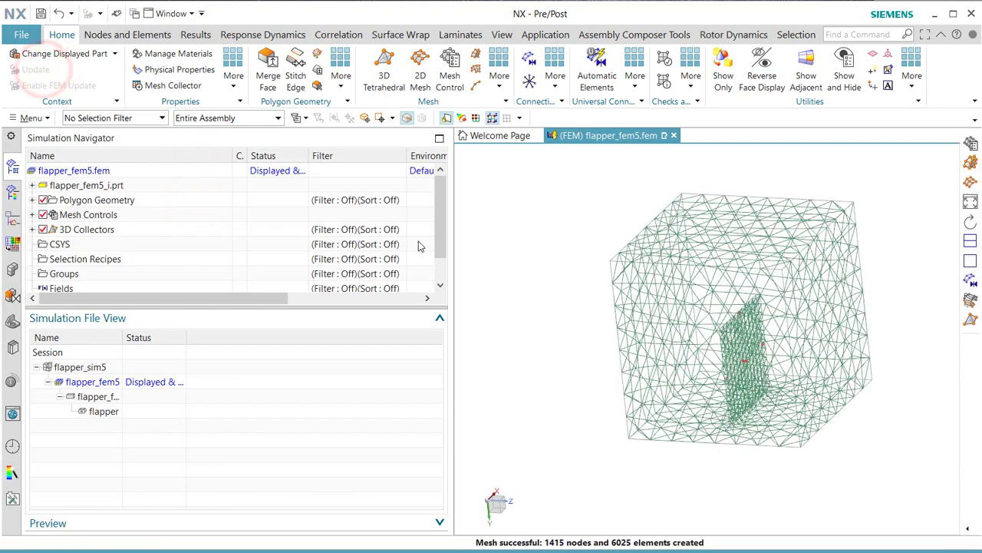
mouse_move(570, 287)
middle_mouse_down()
mouse_move(574, 305)
mouse_move(594, 302)
mouse_move(568, 291)
middle_mouse_up()
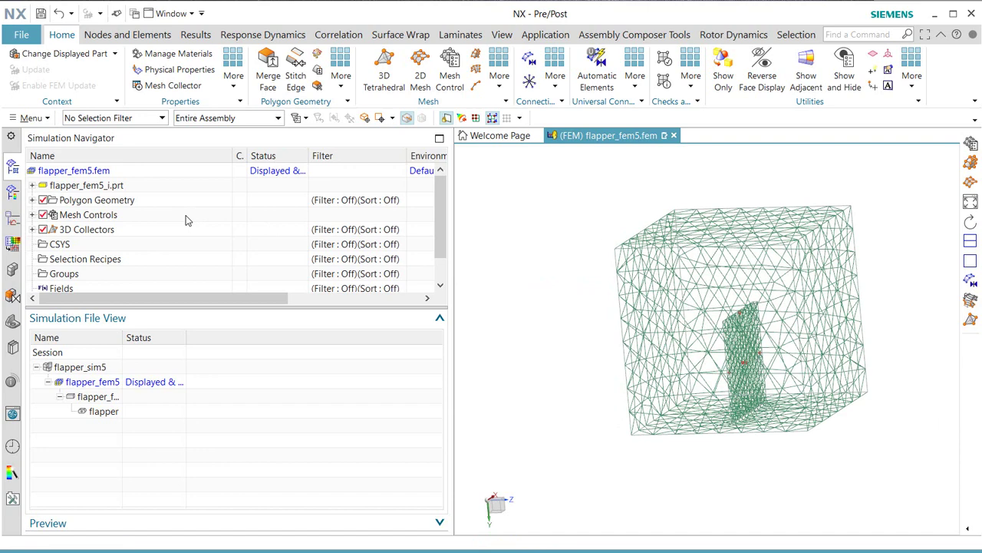
Edit the FLAPPER mesh collector and assign the library material Water to its fluid property
scroll(185, 220, "down", 1)
left_click(31, 200)
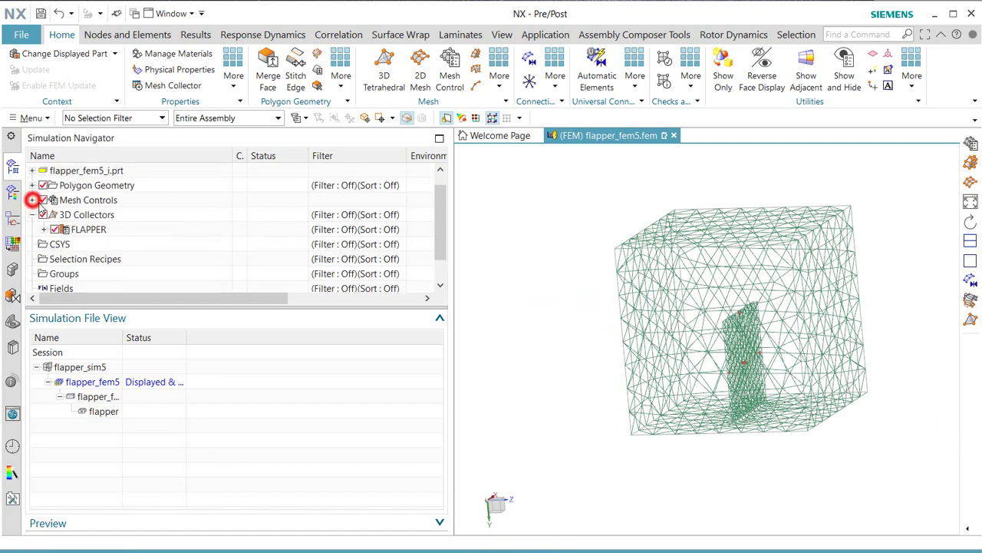
right_click(84, 230)
left_click(113, 254)
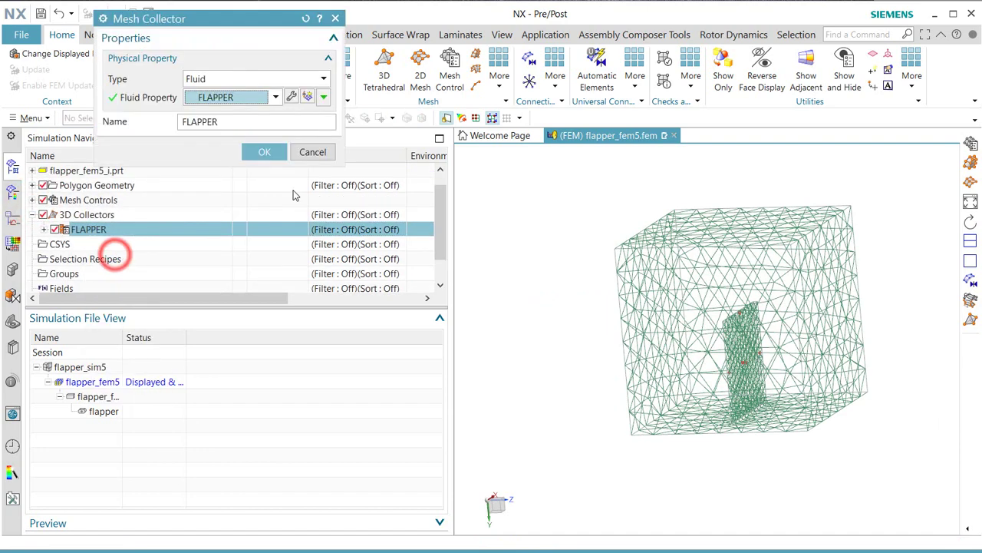
left_click(291, 98)
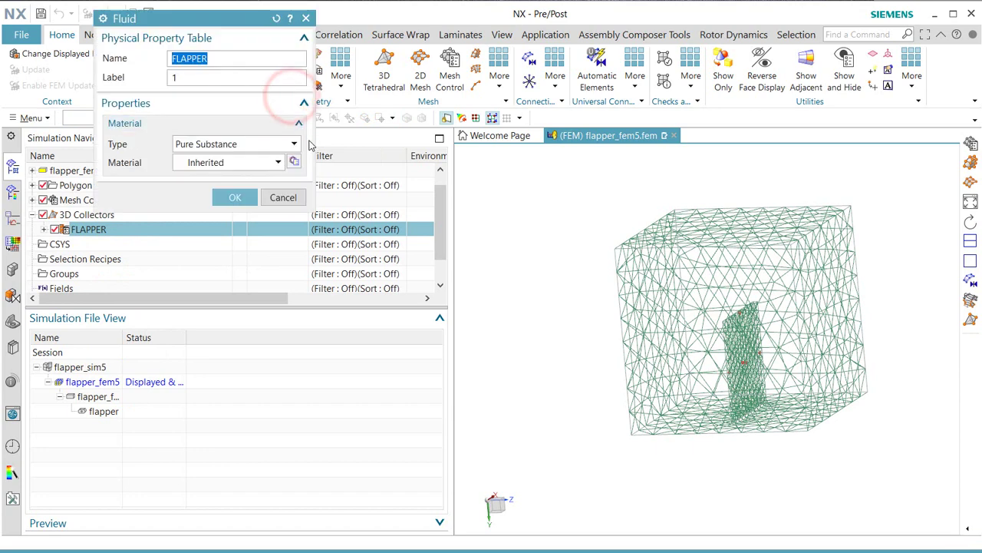
left_click(294, 164)
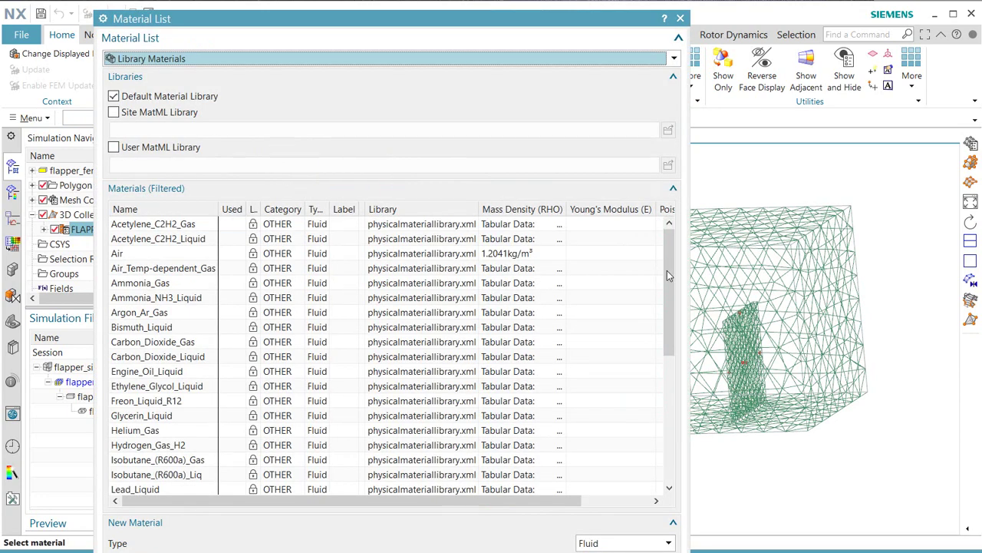
scroll(667, 275, "down", 6)
left_click(123, 444)
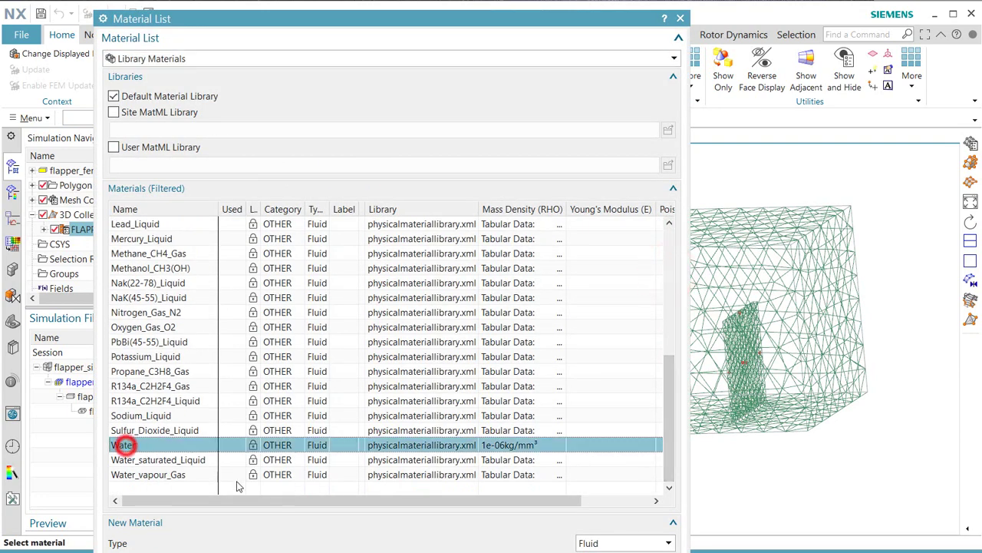
middle_click(236, 485)
middle_click(221, 211)
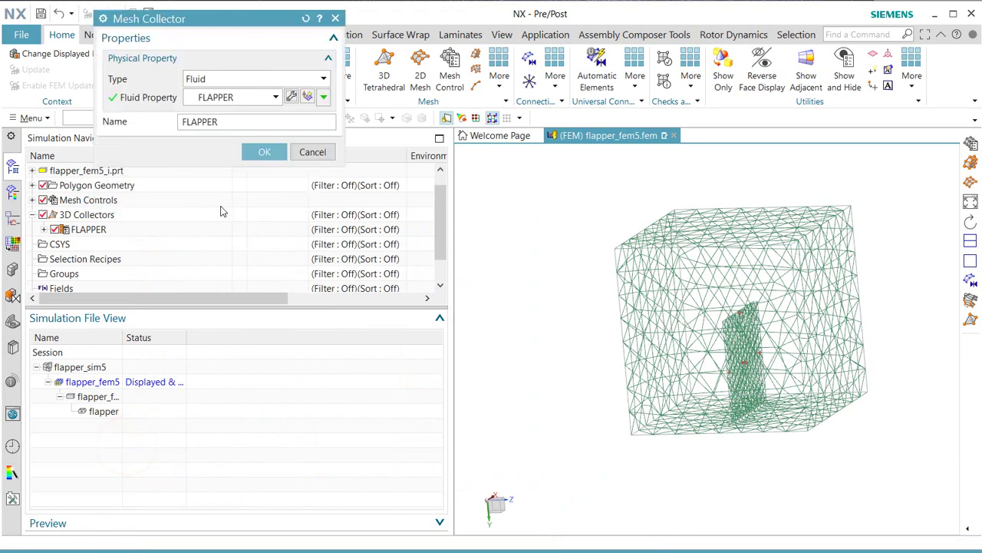
middle_click(220, 211)
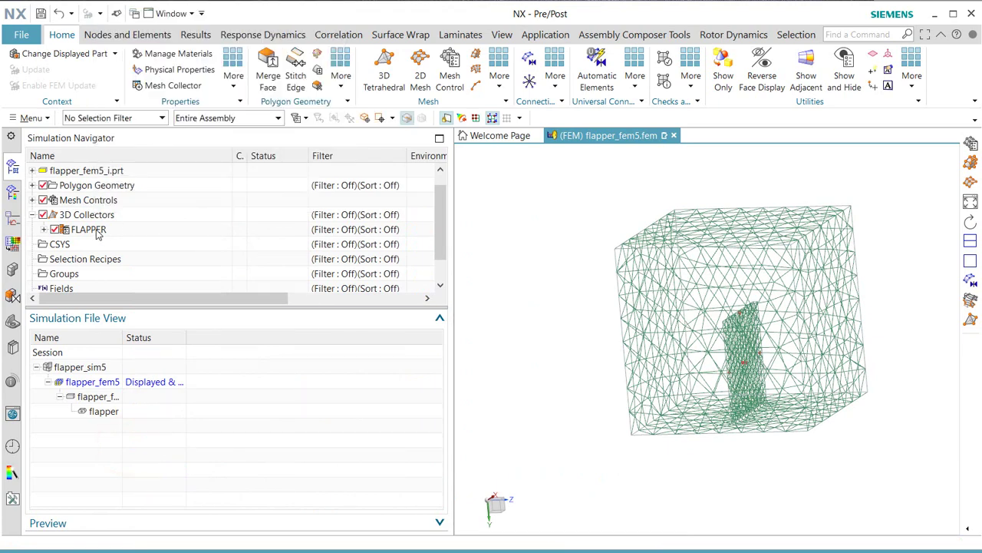
Make layer 22 the work layer and hide layer 11 in the FEM, leaving only the flapper plate displayed
left_click(31, 117)
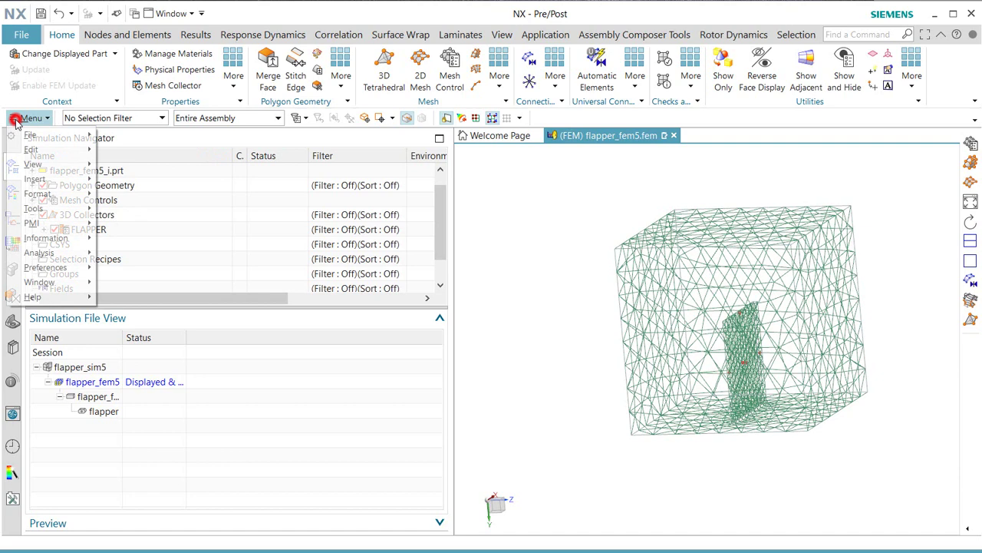
left_click(62, 195)
left_click(134, 196)
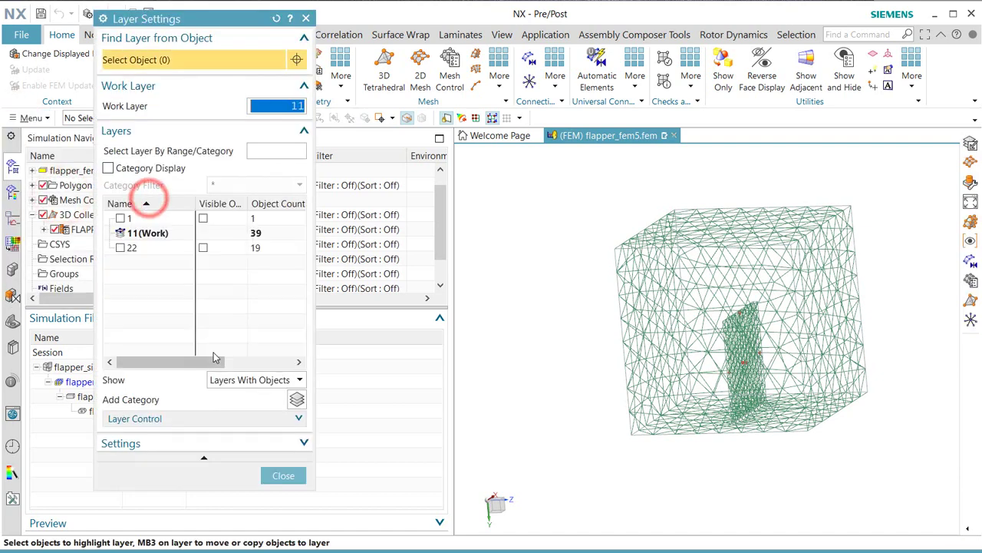
right_click(132, 252)
left_click(160, 256)
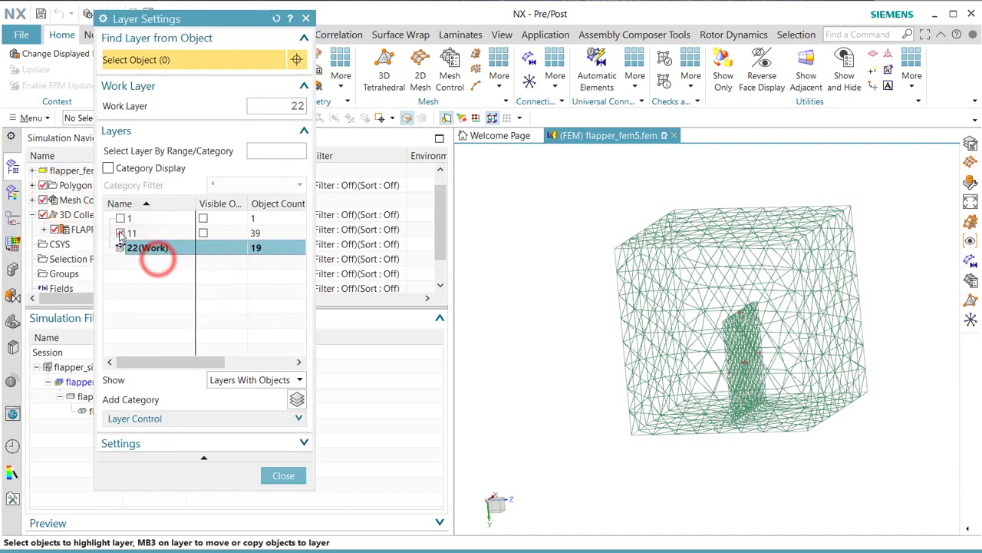
left_click(120, 232)
left_click(278, 476)
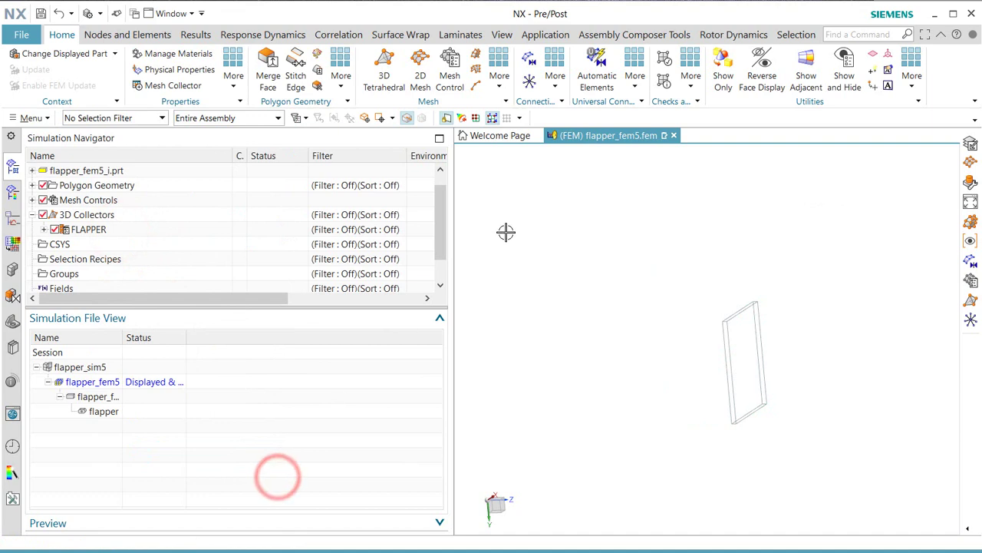
Shade the plate and create a 3D Swept Mesh from its large face with 0.5 in Linear Hexahedron elements in 2 layers
right_click(538, 206)
left_click(539, 199)
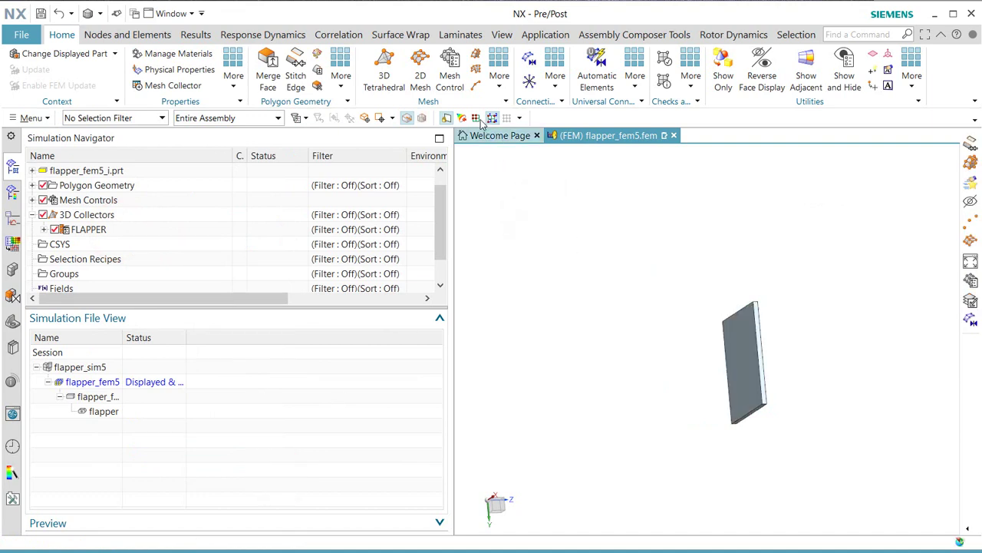
left_click(476, 55)
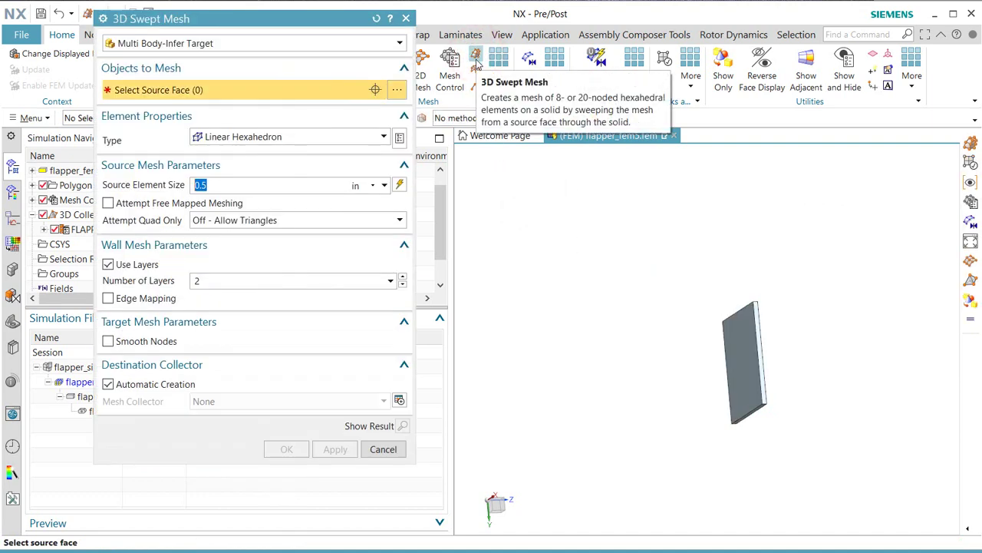
left_click(739, 337)
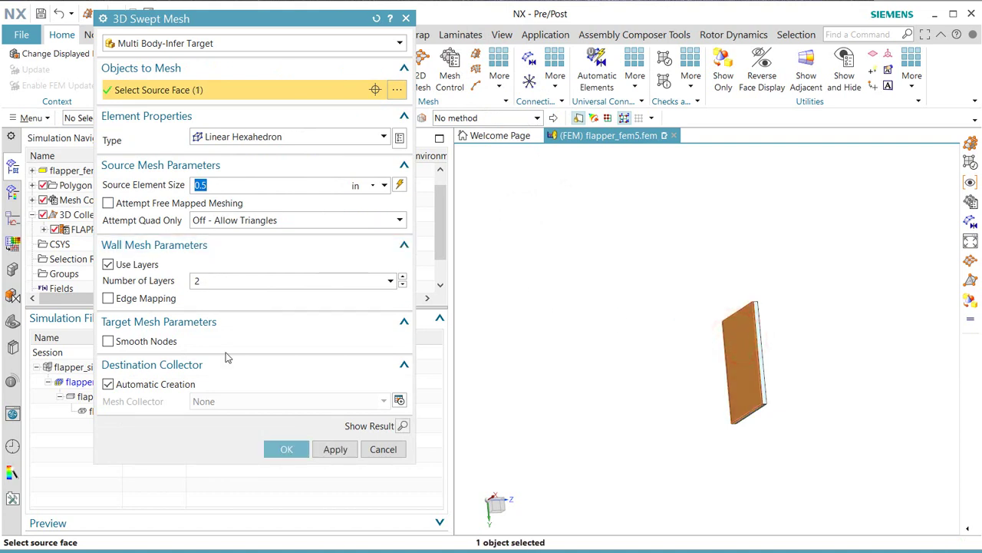
left_click(286, 449)
middle_click_drag(713, 436, 721, 404)
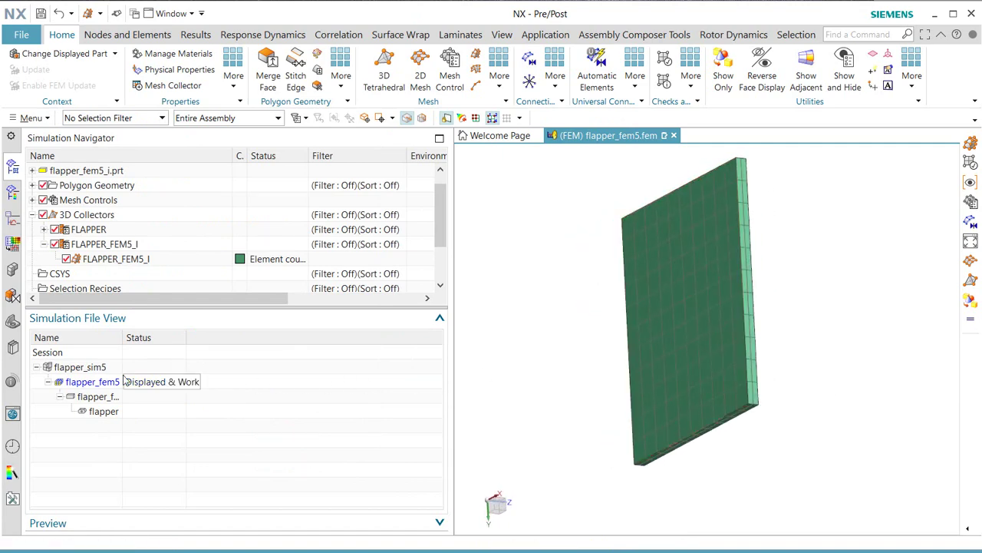
Edit the FLAPPER_FEM5_I mesh collector and assign the library material AISI_310_SS to its solid property
right_click(92, 244)
left_click(115, 279)
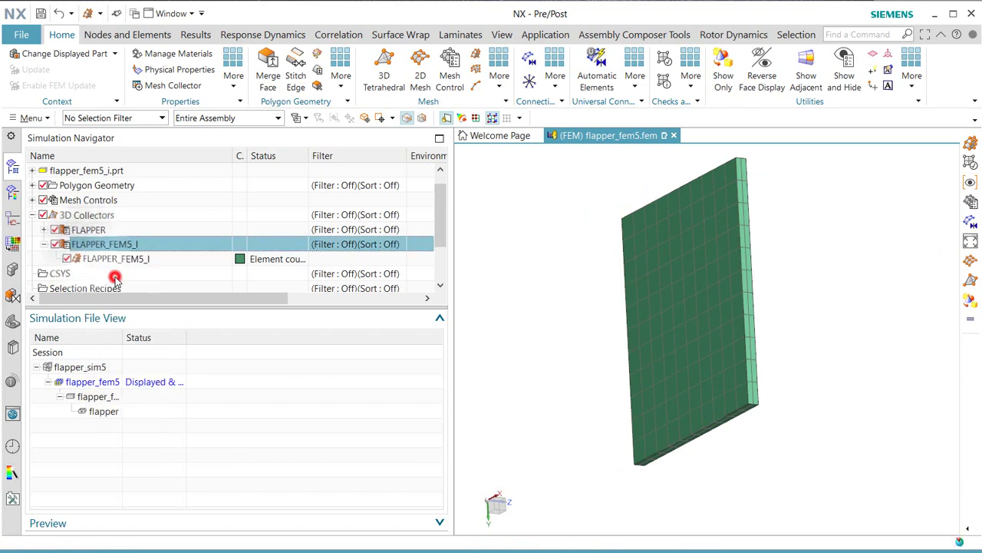
left_click(295, 96)
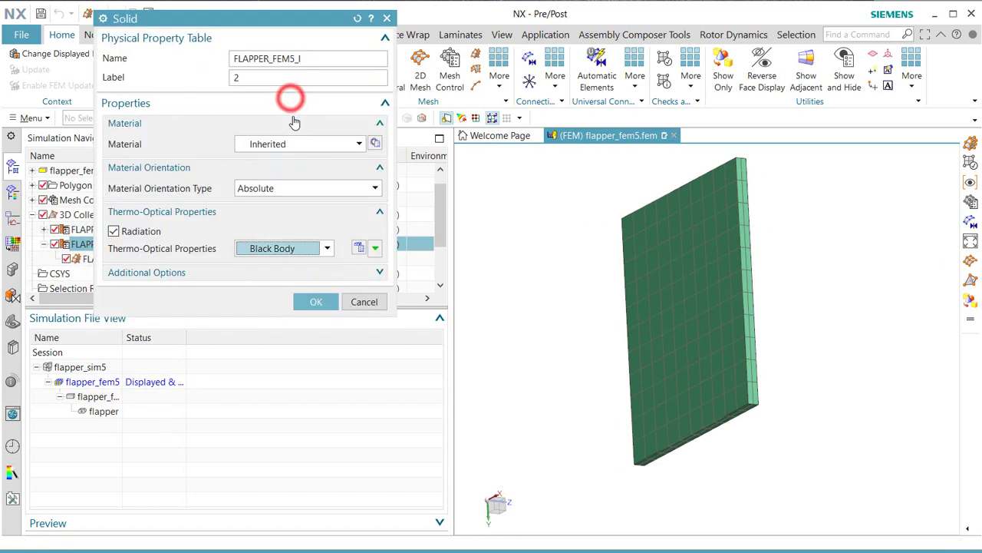
left_click(374, 144)
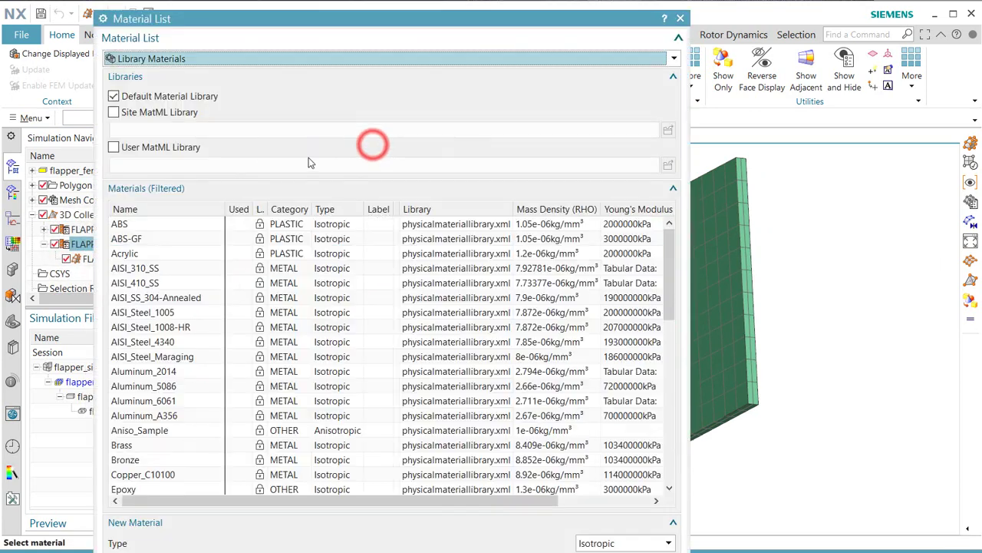
double_click(136, 268)
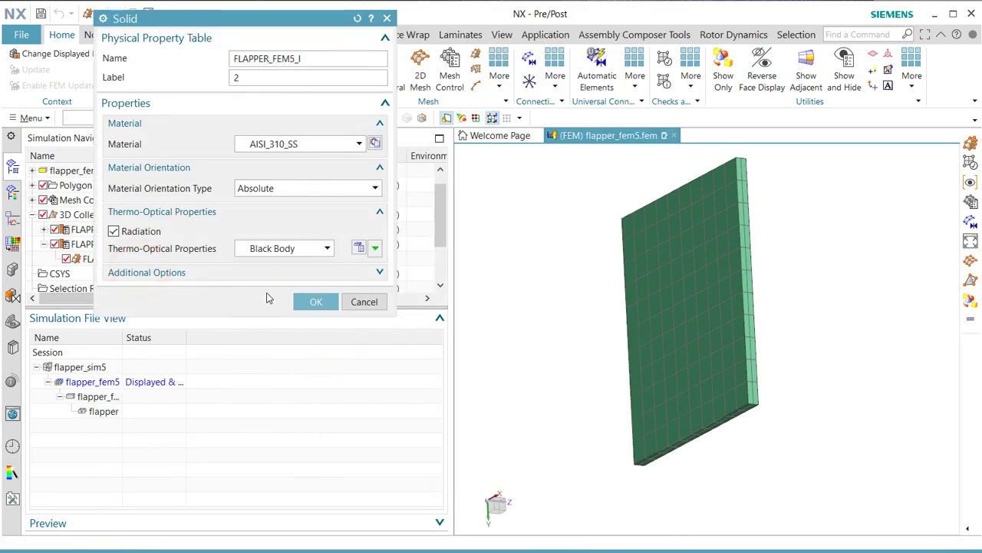
middle_click(269, 298)
middle_click(269, 298)
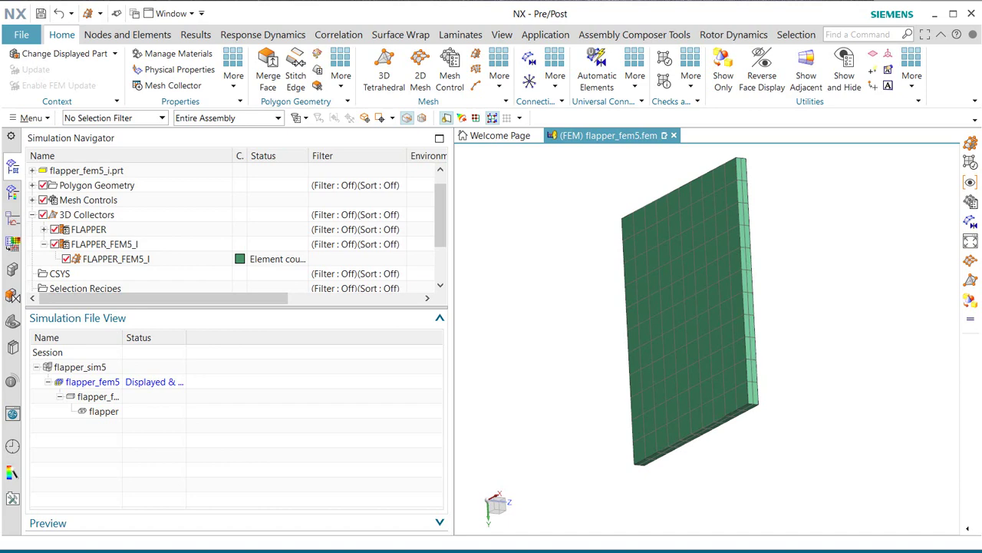
Display flapper_sim5, expand Solution 1 and start a Boundary Flow Surface simulation object
double_click(80, 367)
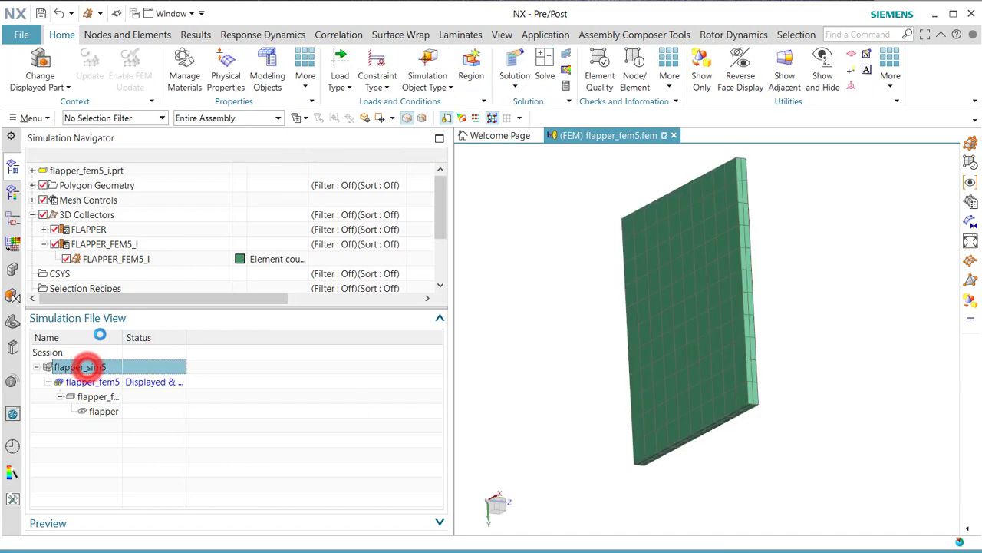
scroll(96, 259, "down", 2)
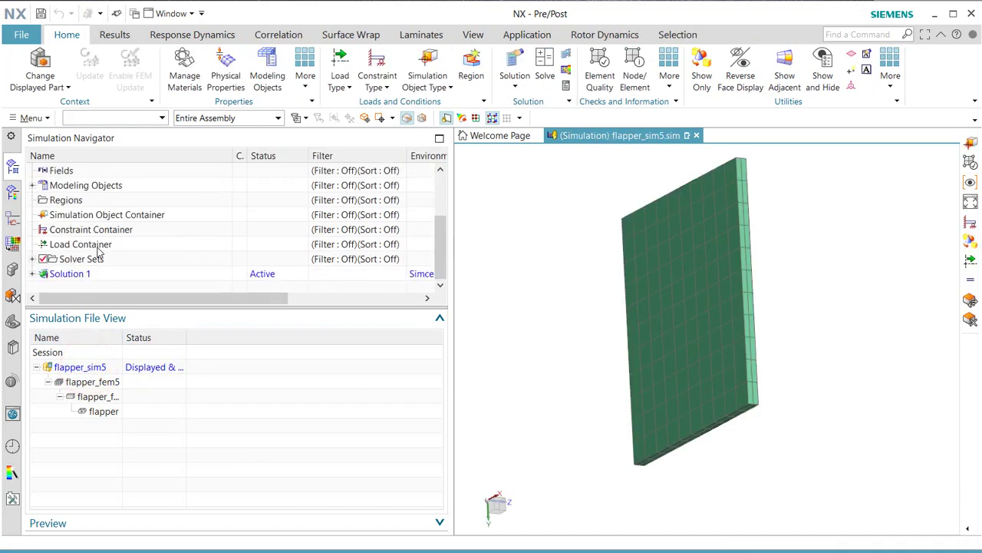
left_click(32, 274)
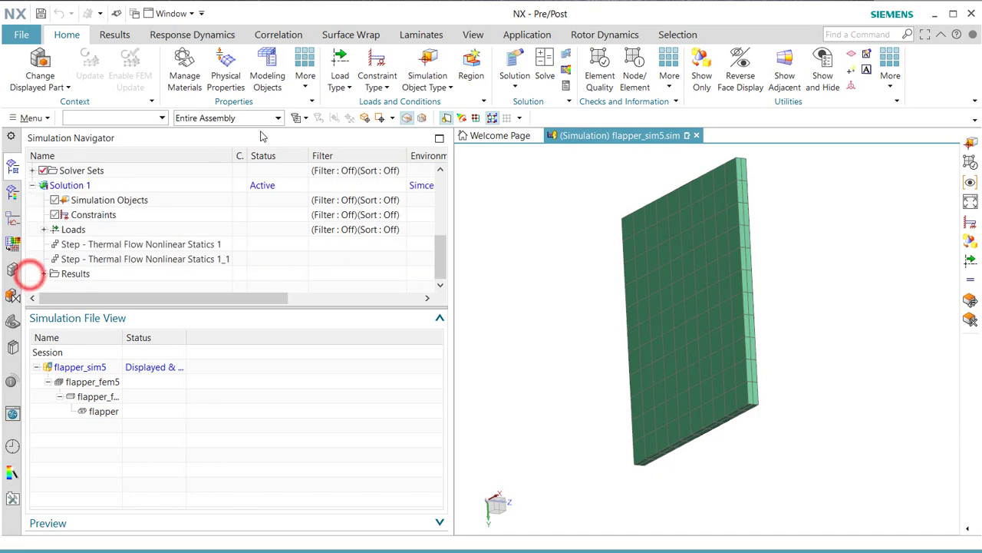
left_click(428, 80)
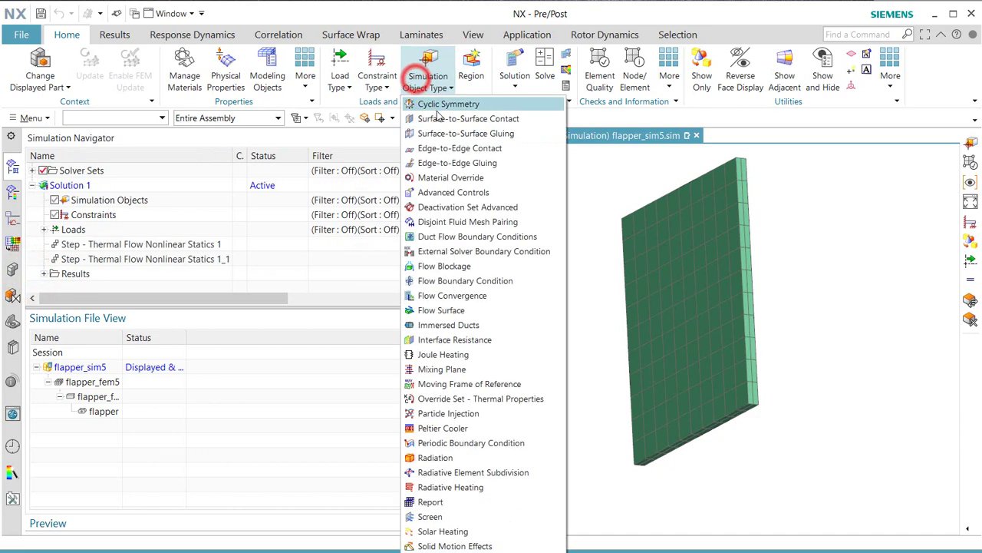
left_click(461, 313)
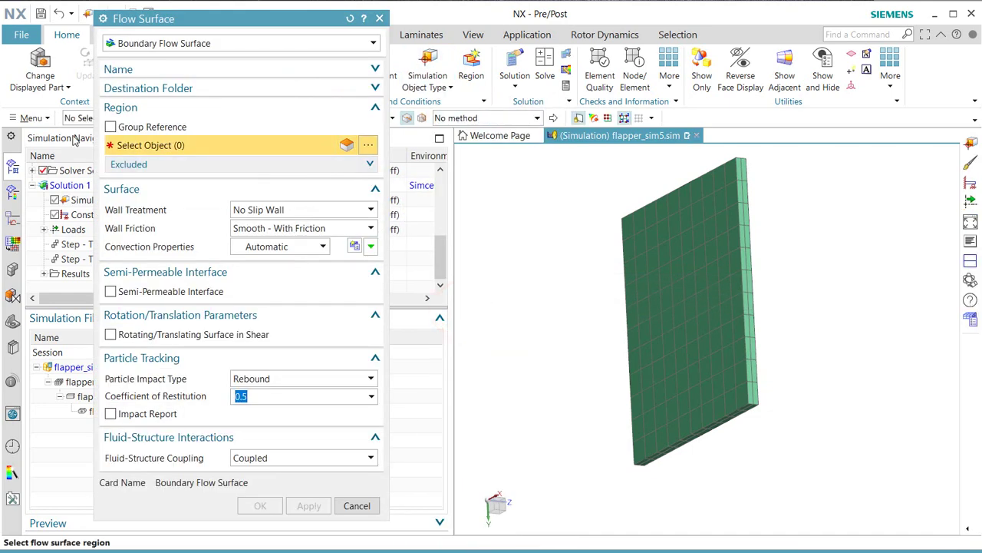
Show layer 11 in the simulation to bring back the fluid body while keeping layer 22 as the work layer
left_click(35, 119)
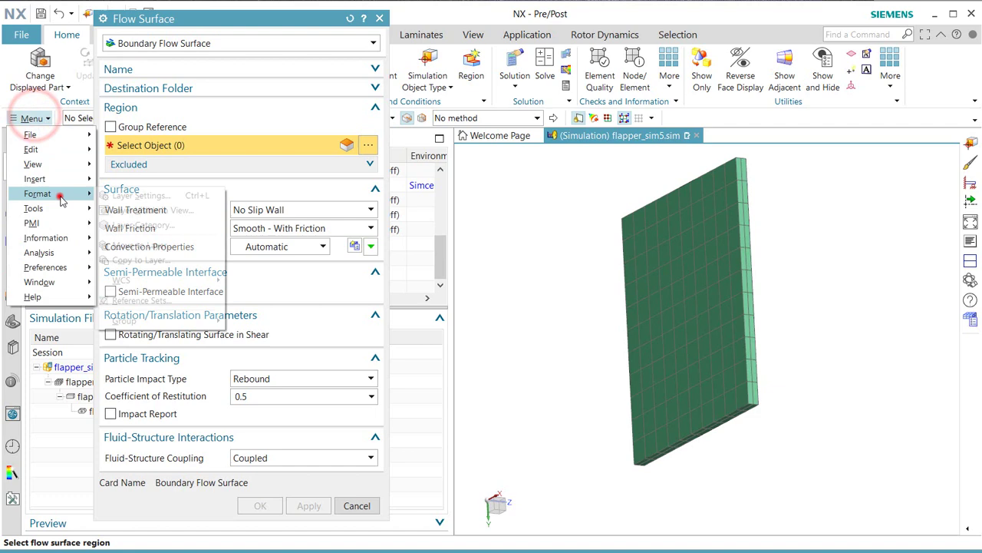
left_click(113, 198)
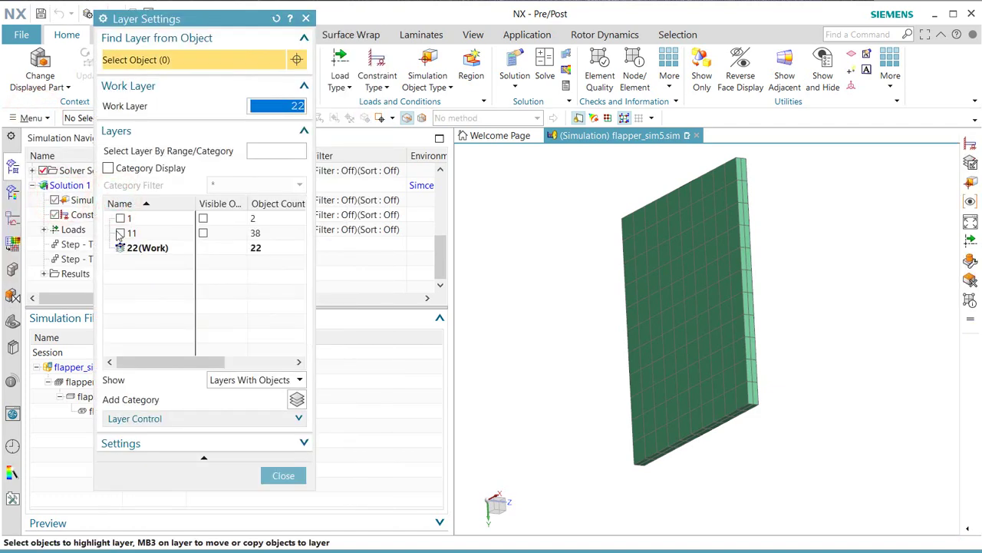
left_click(120, 233)
left_click(281, 474)
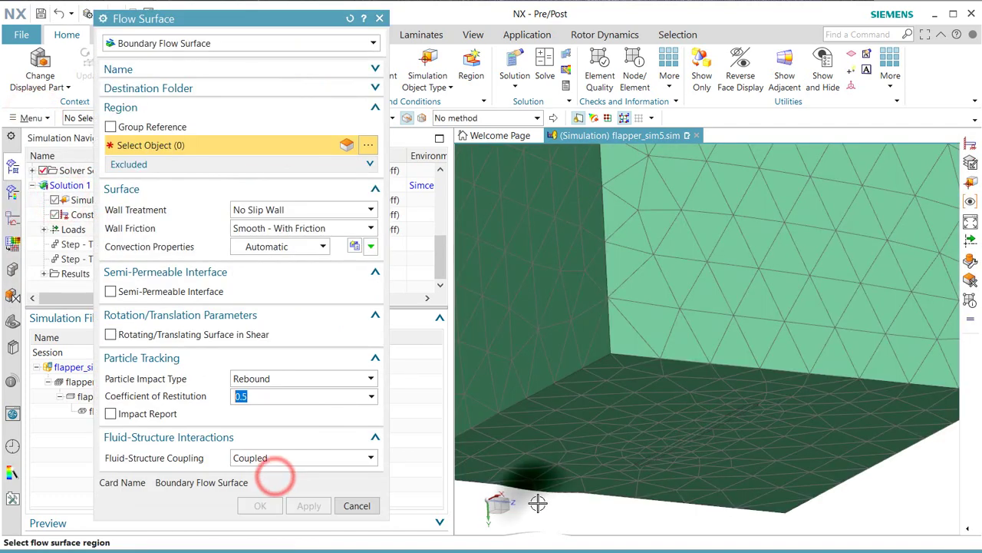
Show the model in wireframe and select all faces of the flapper plate as the Boundary Flow Surface region
right_click_drag(537, 503, 596, 441)
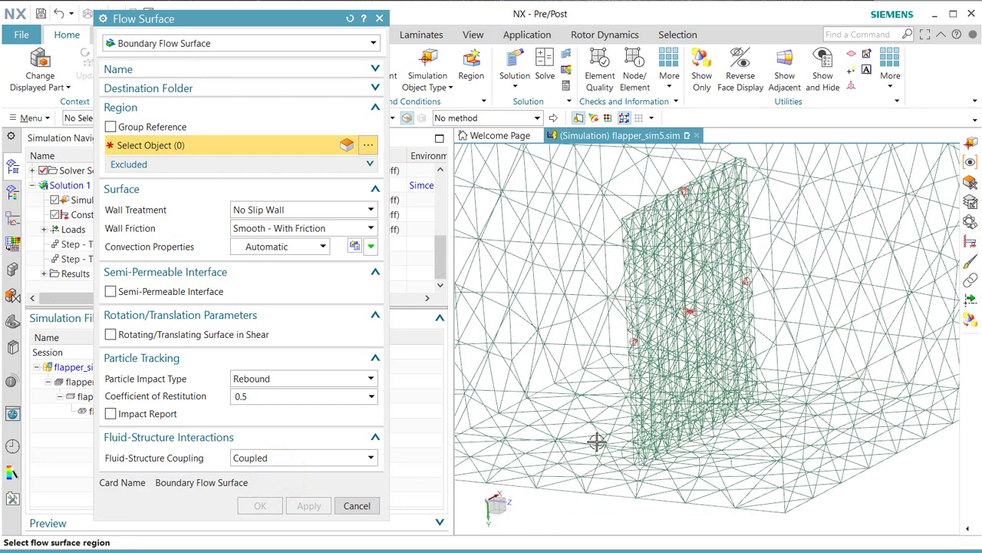
scroll(618, 397, "down", 3)
middle_click_drag(619, 397, 617, 405)
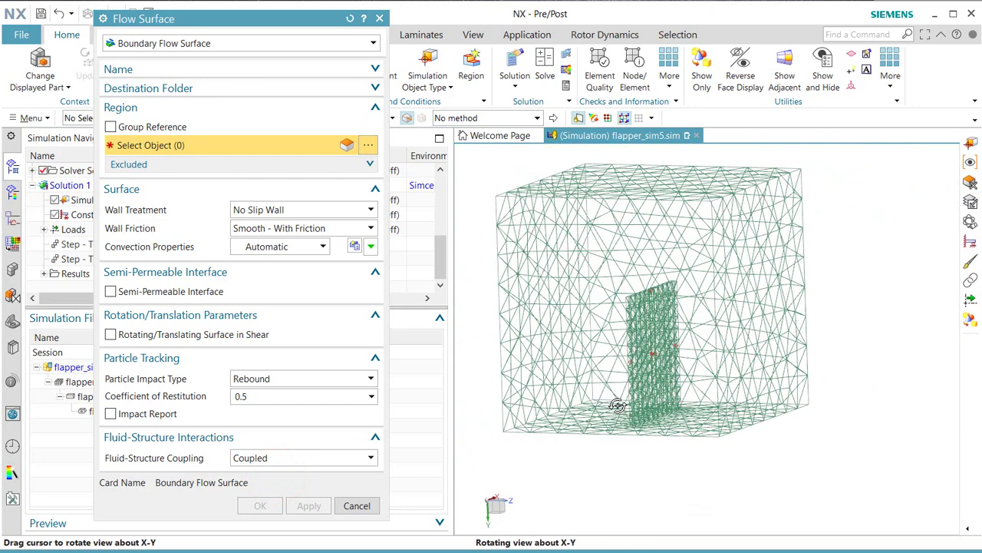
left_click(210, 44)
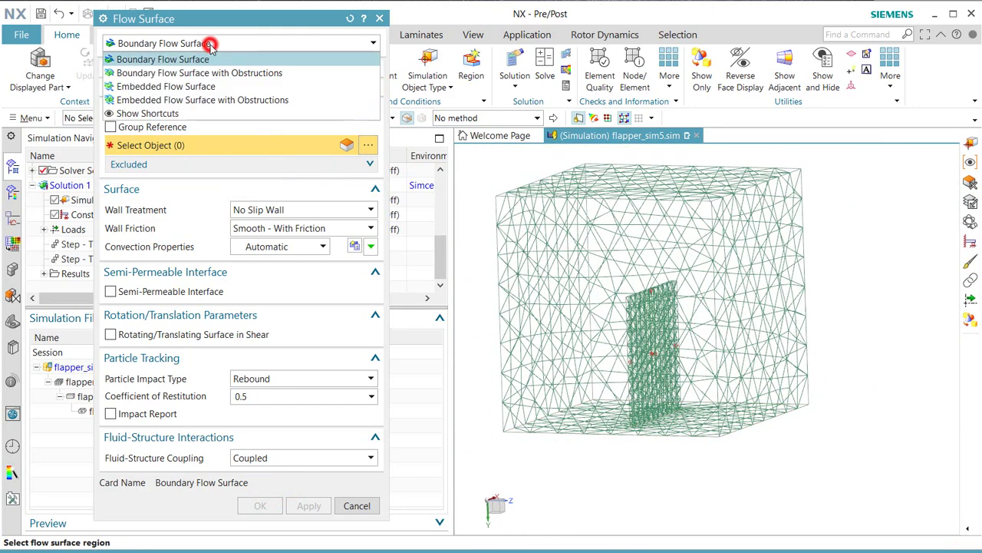
left_click(212, 48)
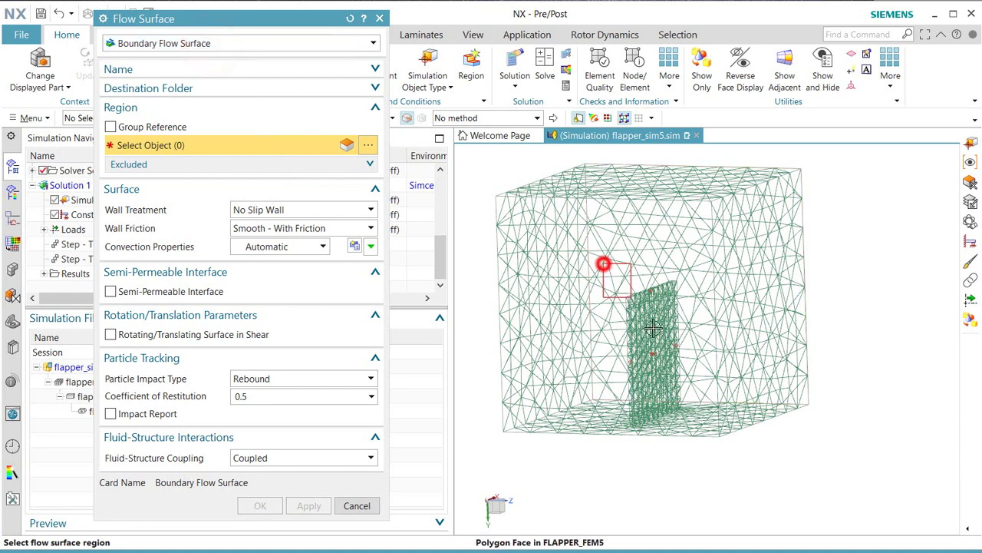
left_click_drag(603, 264, 712, 449)
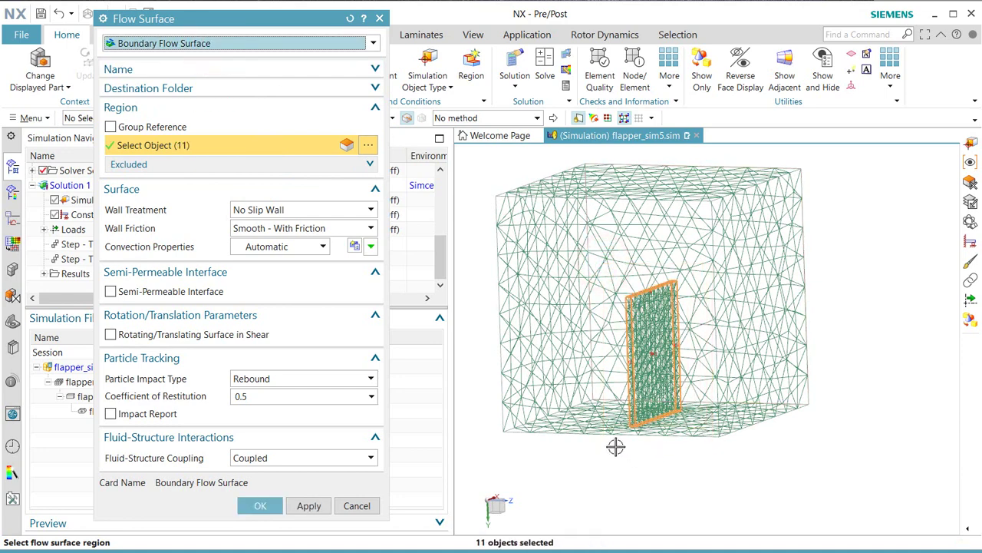
Deselect the plate's bottom face and create the boundary flow surface with Fluid-Structure Coupling set to Coupled
scroll(656, 455, "down", 4)
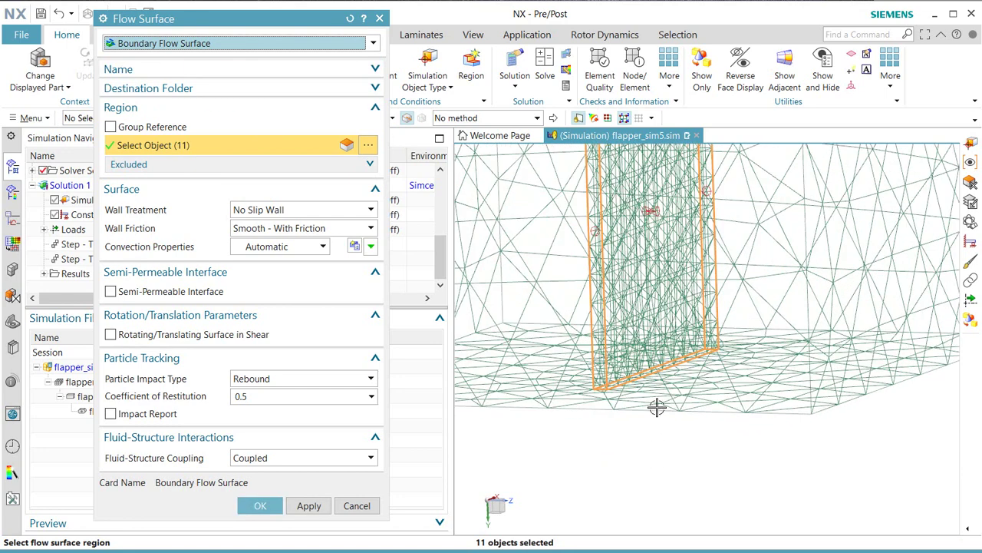
left_click(664, 370, "shift")
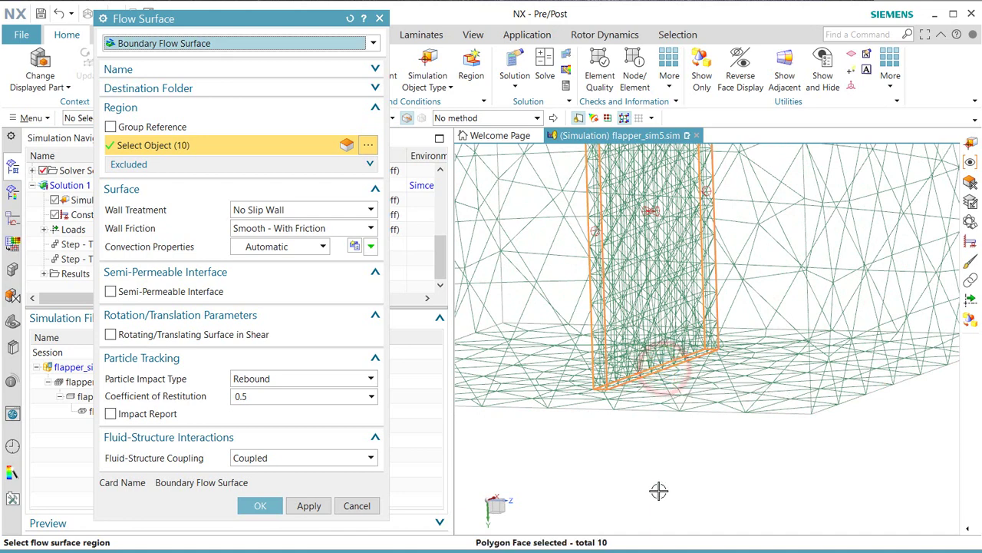
scroll(667, 472, "up", 4)
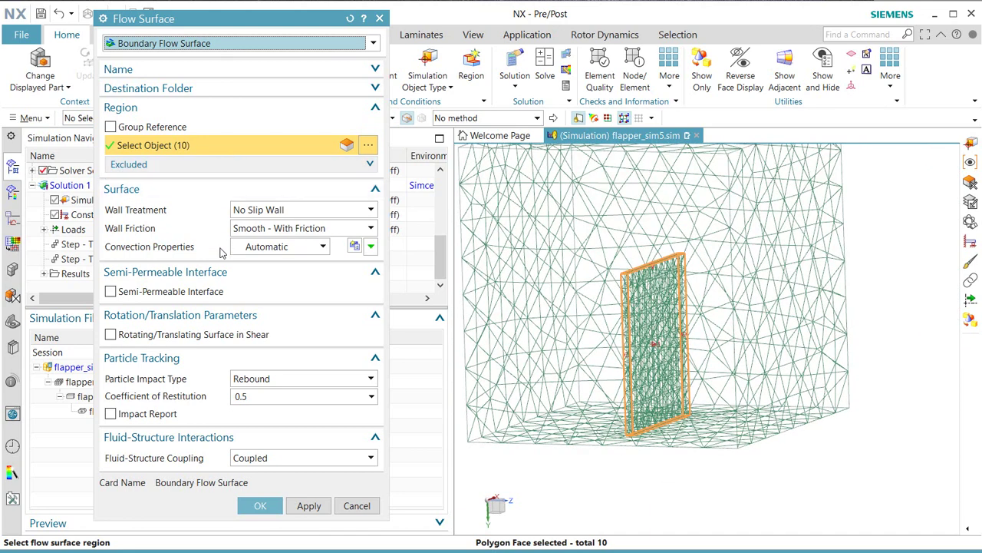
left_click(285, 458)
left_click(282, 457)
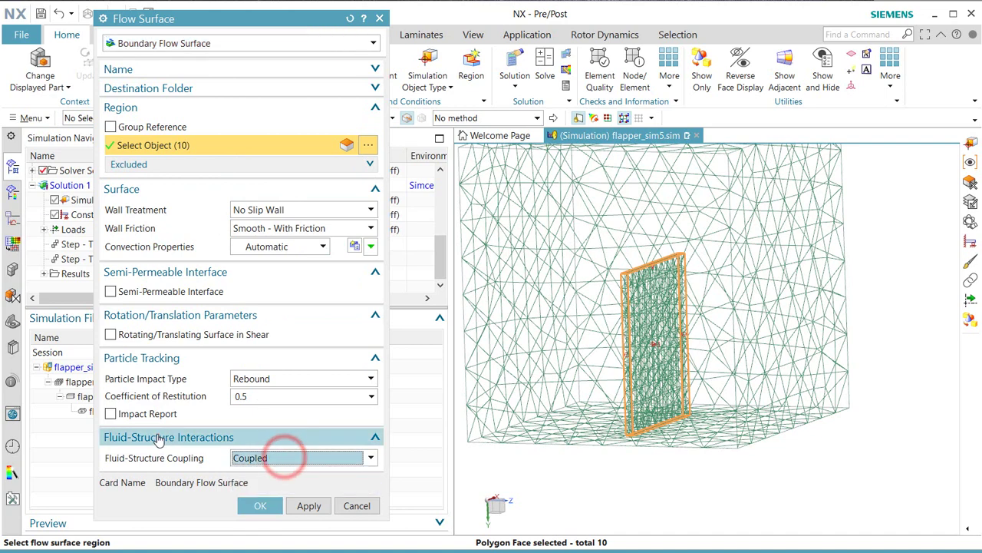
left_click(256, 507)
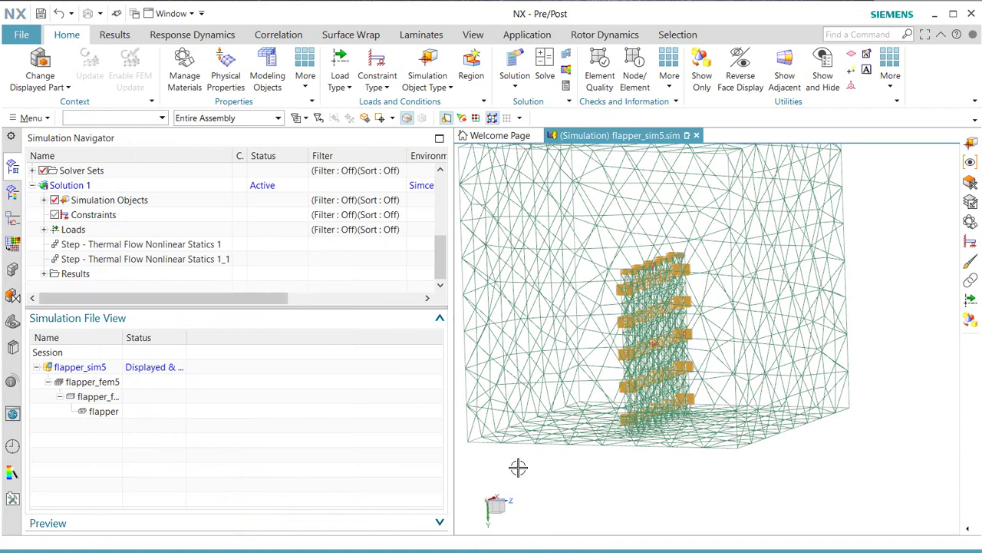
Shade the model again and start an Inlet Flow boundary condition on the fluid box's negative-Z side face
right_click_drag(550, 481, 525, 381)
left_click(434, 77)
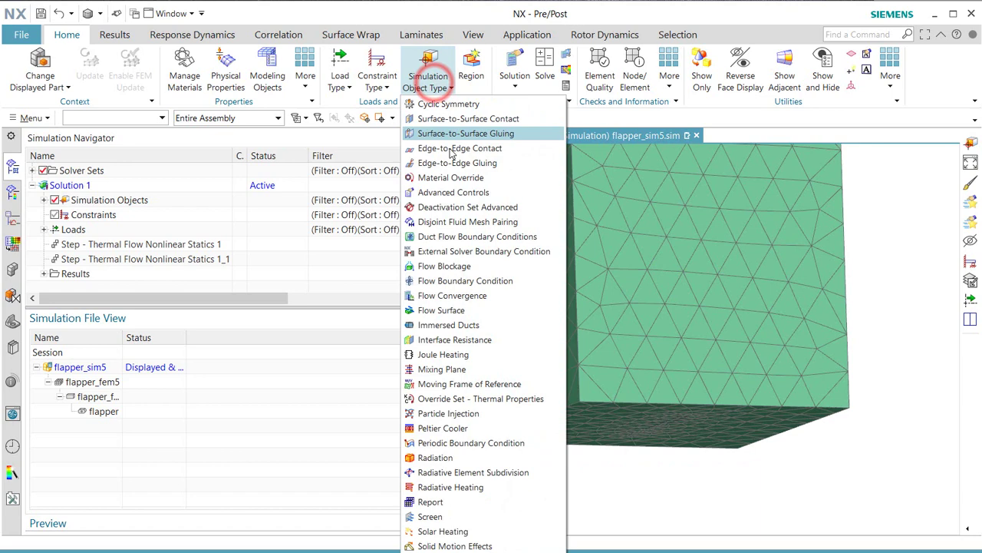
left_click(468, 280)
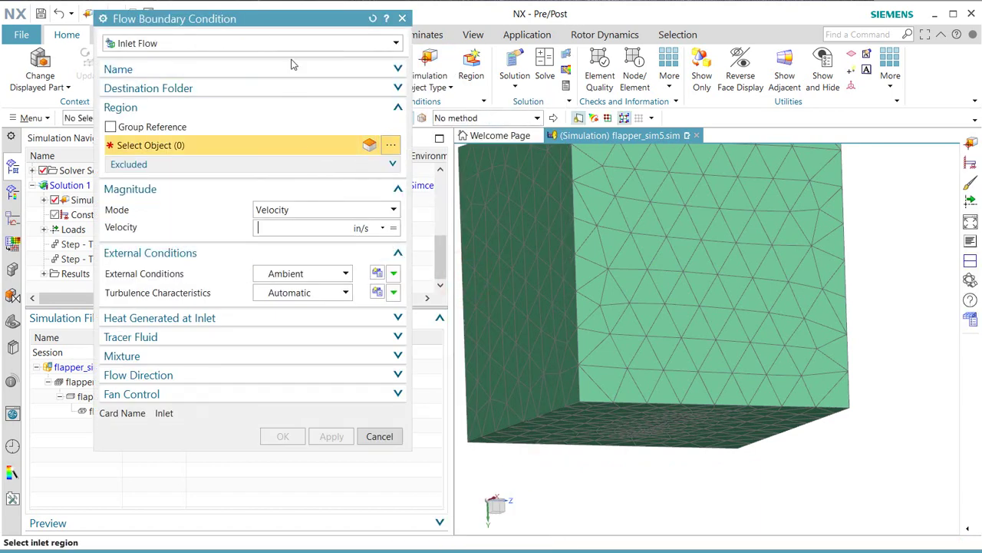
left_click(514, 229)
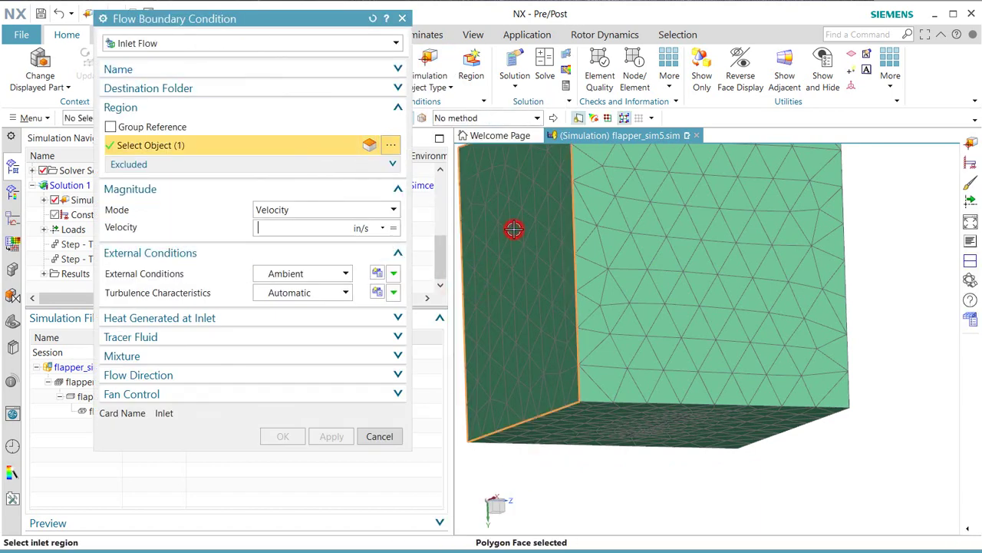
Create a new table field for the inlet velocity with Time as the independent domain and the default table options
left_click(387, 230)
left_click(431, 319)
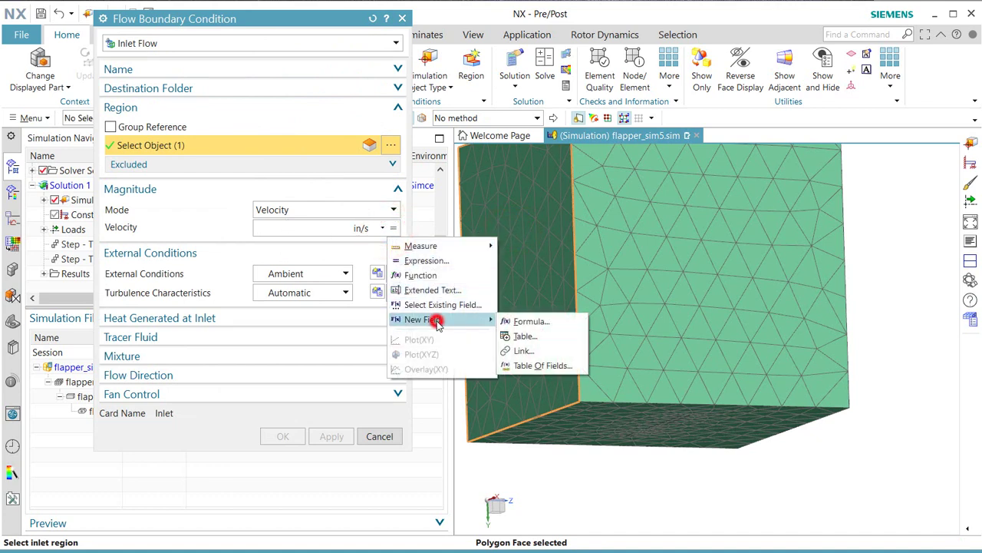
left_click(520, 336)
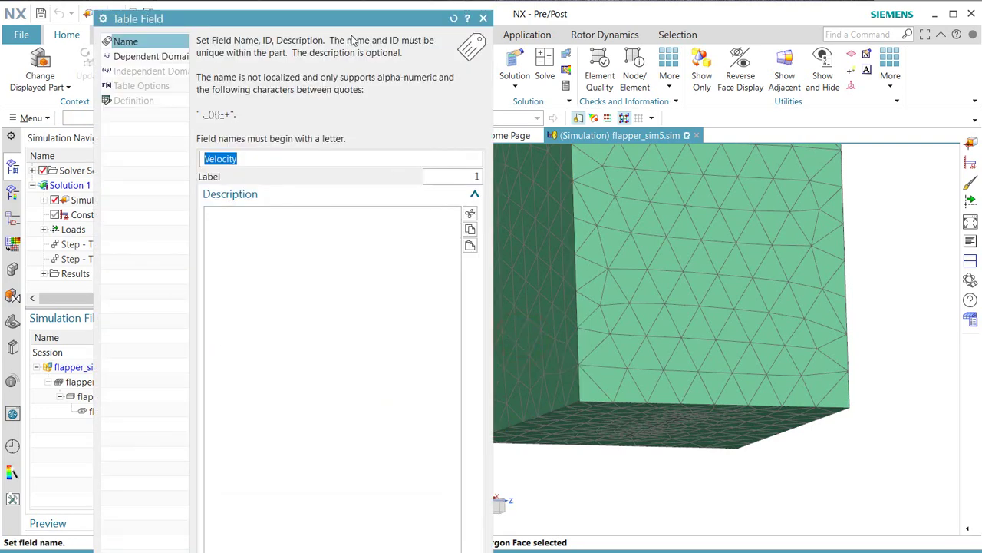
key("Return")
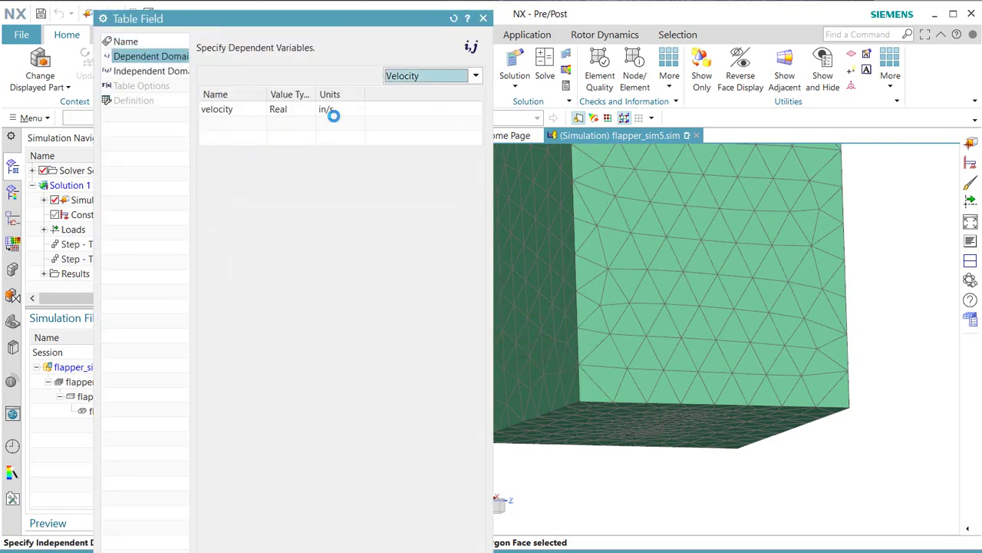
key("Return")
left_click(449, 97)
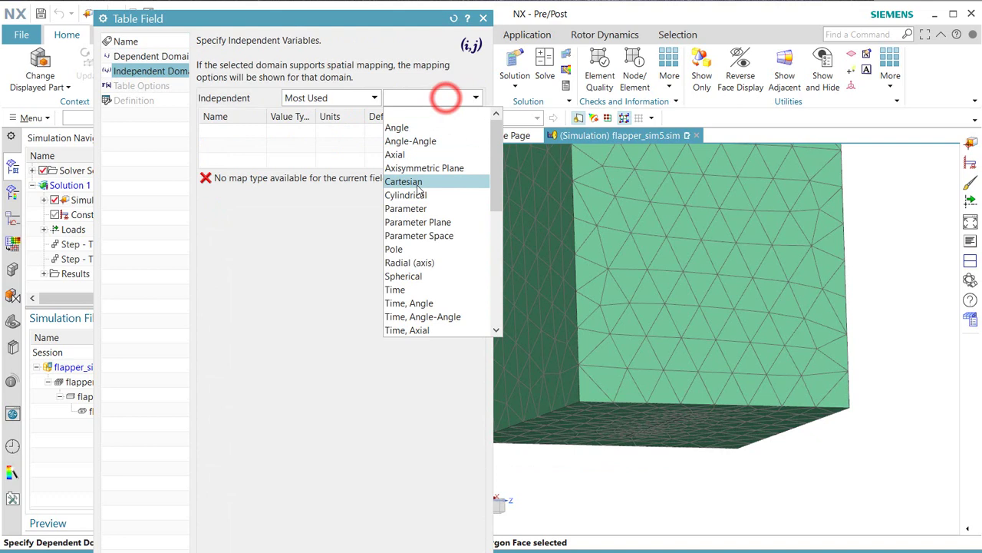
left_click(407, 289)
key("Return")
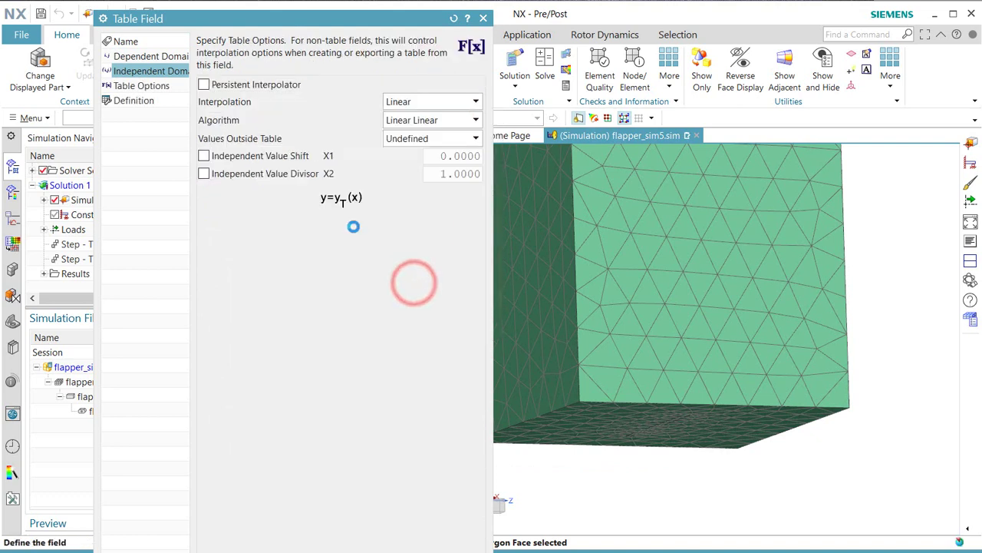
key("Return")
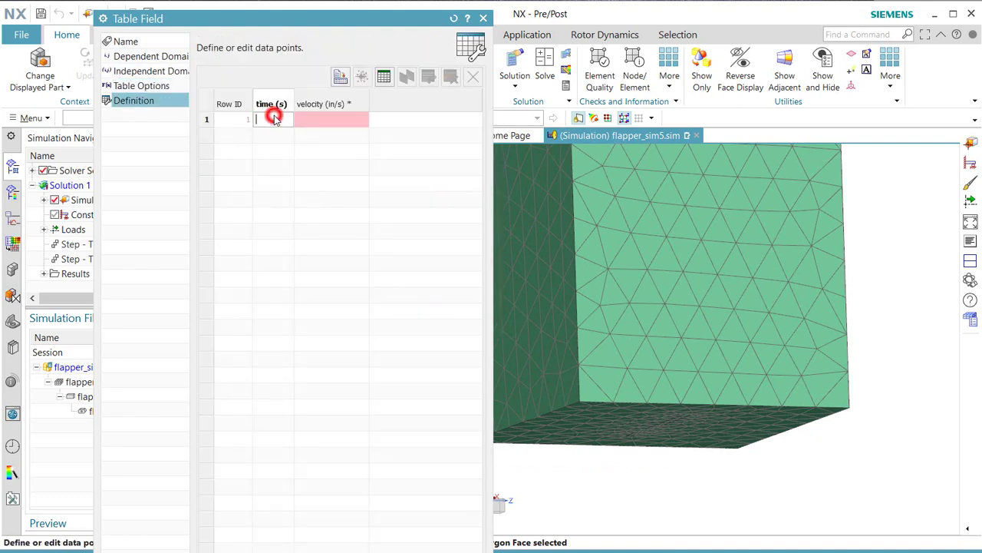
Define the velocity table as 0 in/s at 0 s and 6000 in/s at 10 s, and create the inlet
left_click(274, 116)
type("0")
left_click(322, 121)
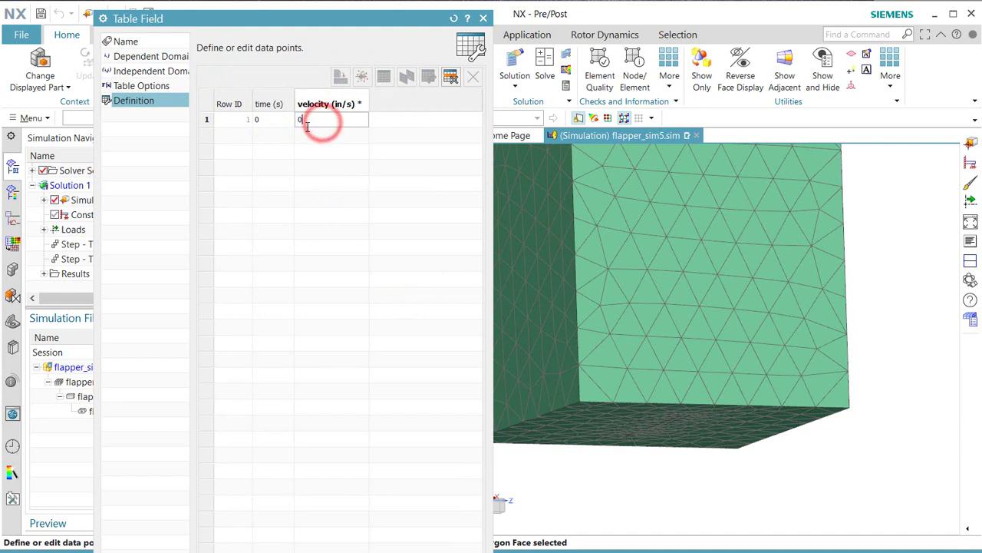
type("0")
left_click(277, 138)
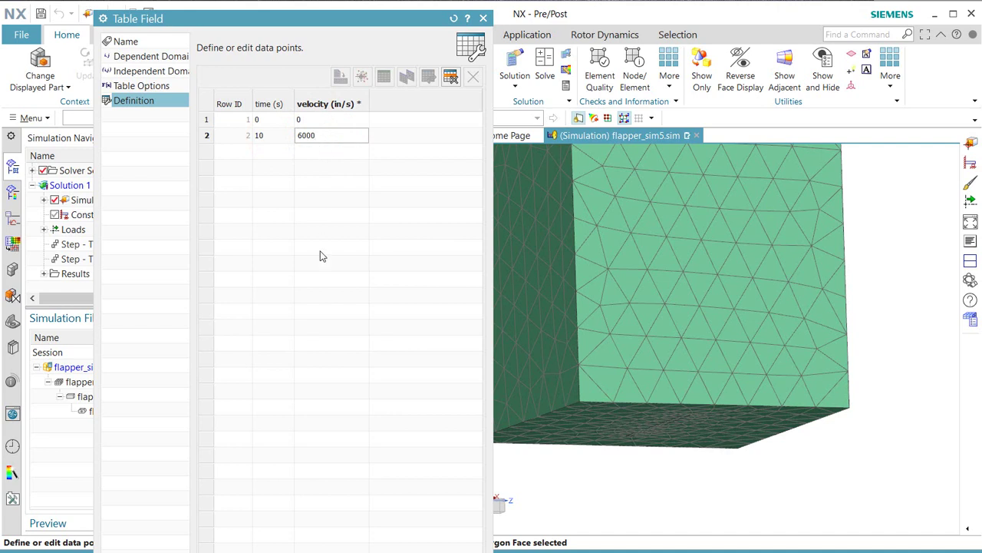
key("Return")
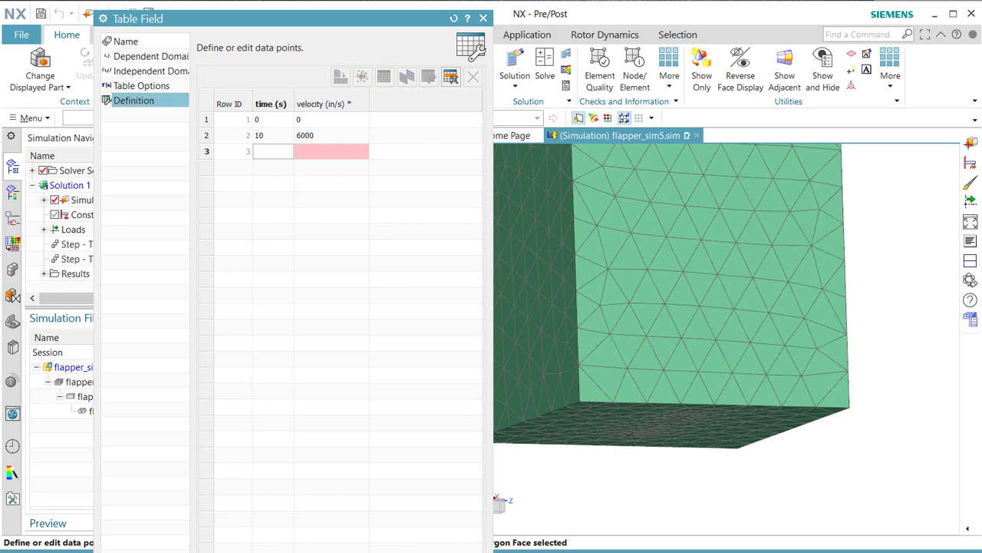
middle_click(343, 412)
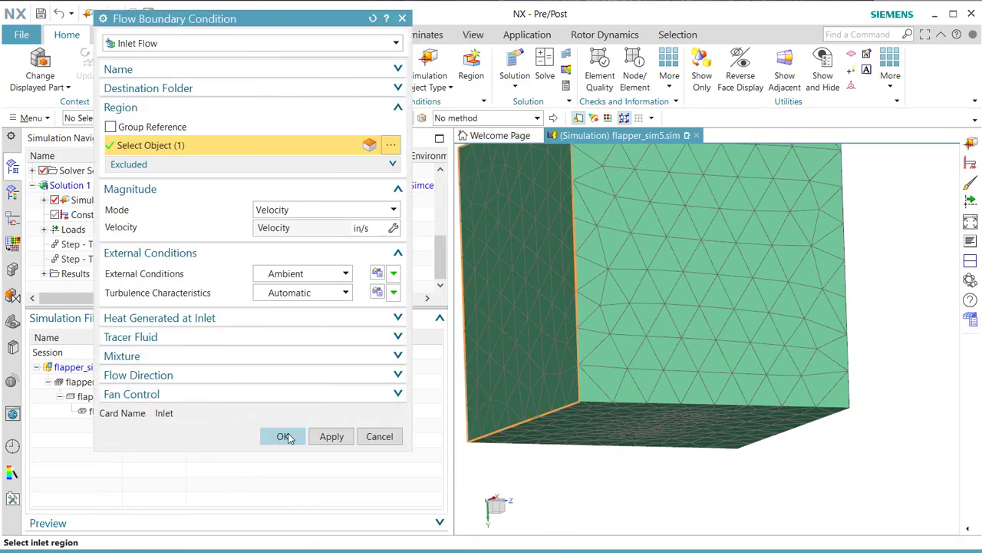
left_click(285, 435)
Create an Opening flow boundary condition on the fluid box's positive-Z side face, opposite the inlet, with ambient external conditions
middle_click_drag(537, 369, 593, 436)
left_click(427, 75)
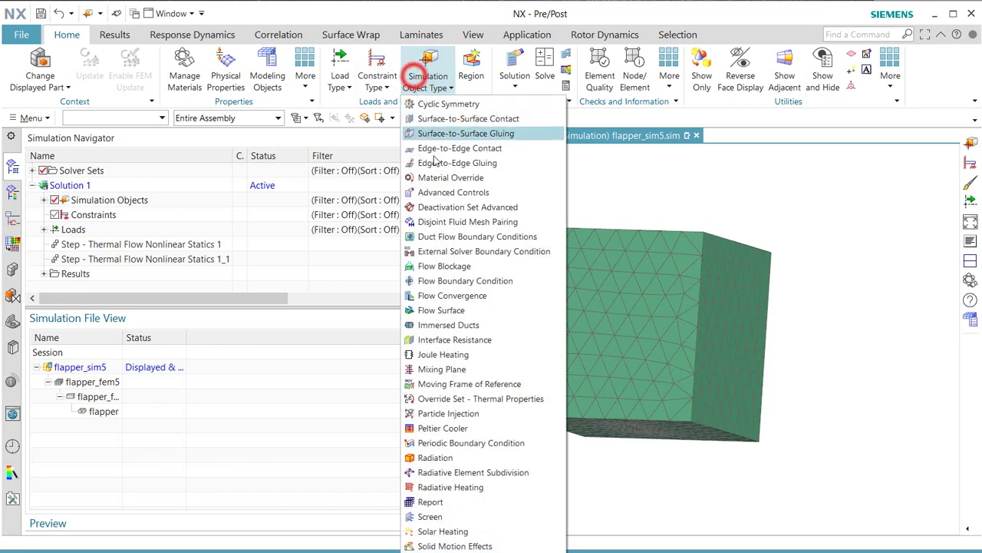
left_click(459, 282)
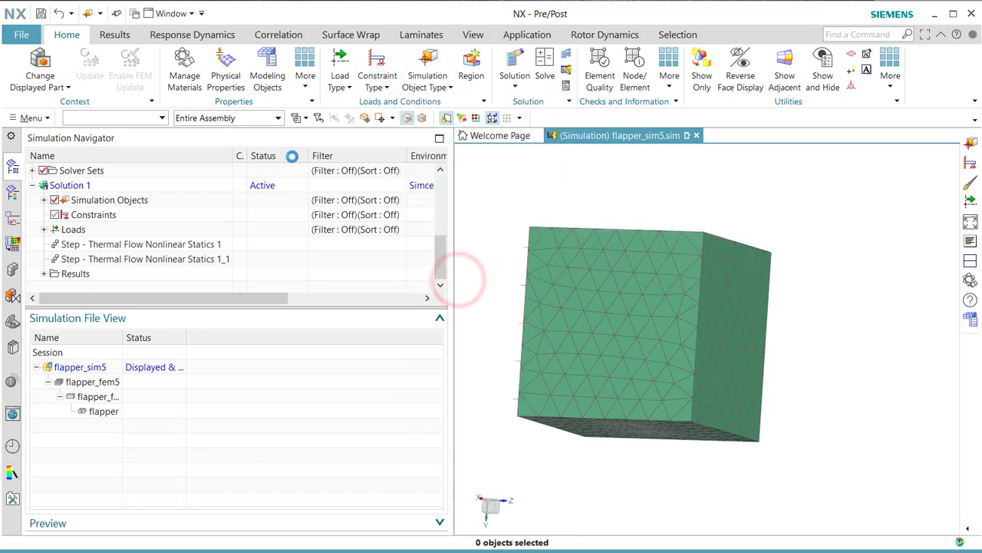
left_click(231, 43)
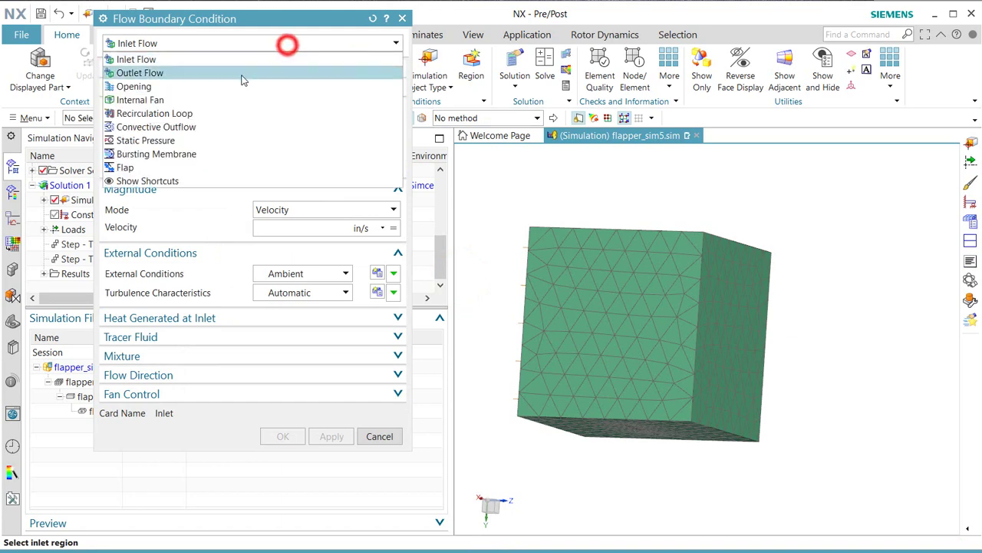
left_click(230, 79)
left_click(728, 384)
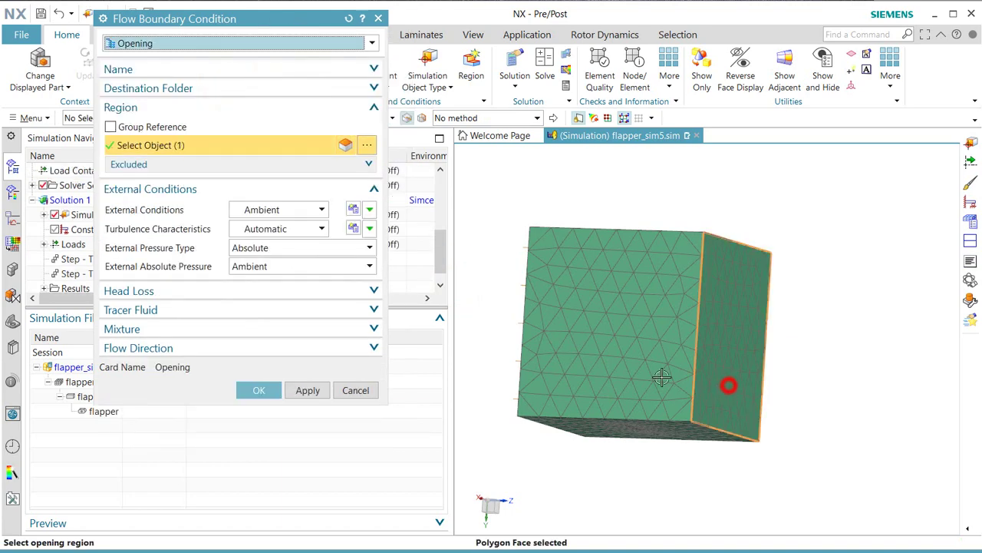
left_click(263, 388)
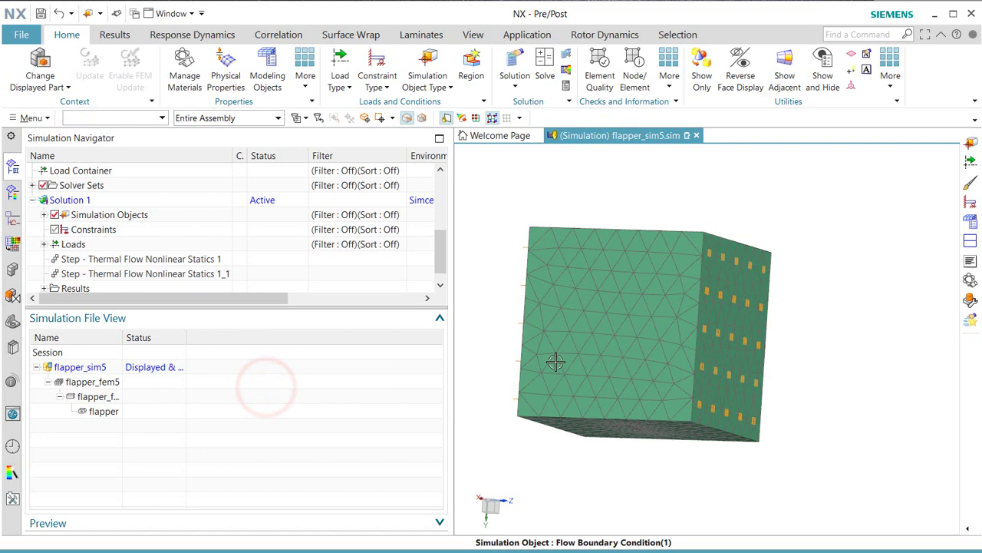
Apply a Fixed Translation Constraint to the flapper plate's narrow bottom face in the fluid box's floor
middle_click_drag(541, 380, 595, 338)
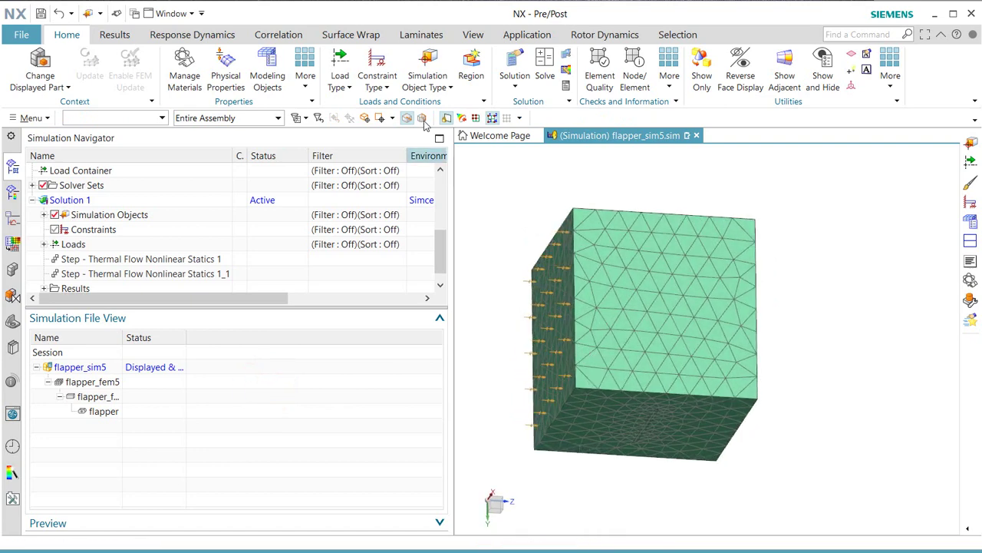
left_click(377, 77)
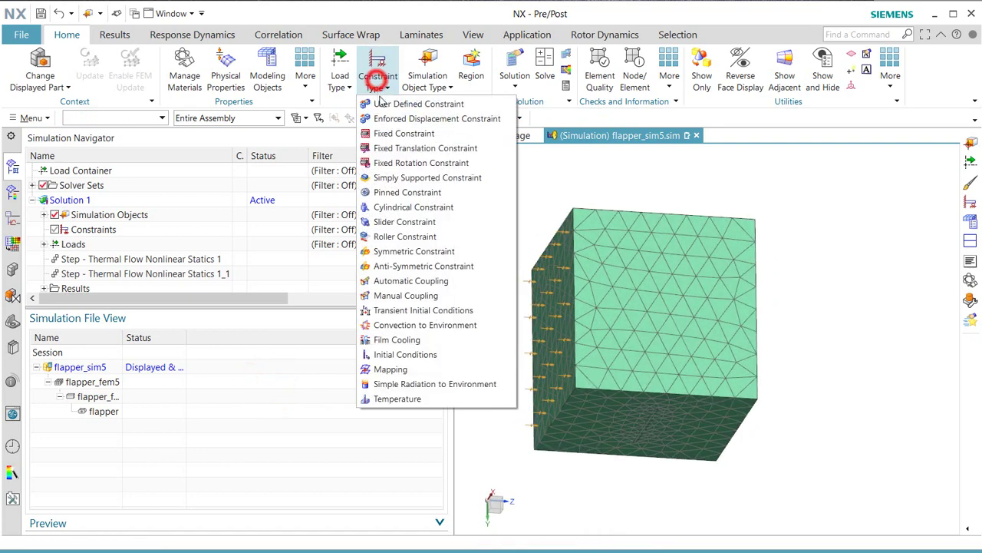
left_click(405, 149)
scroll(643, 455, "up", 5)
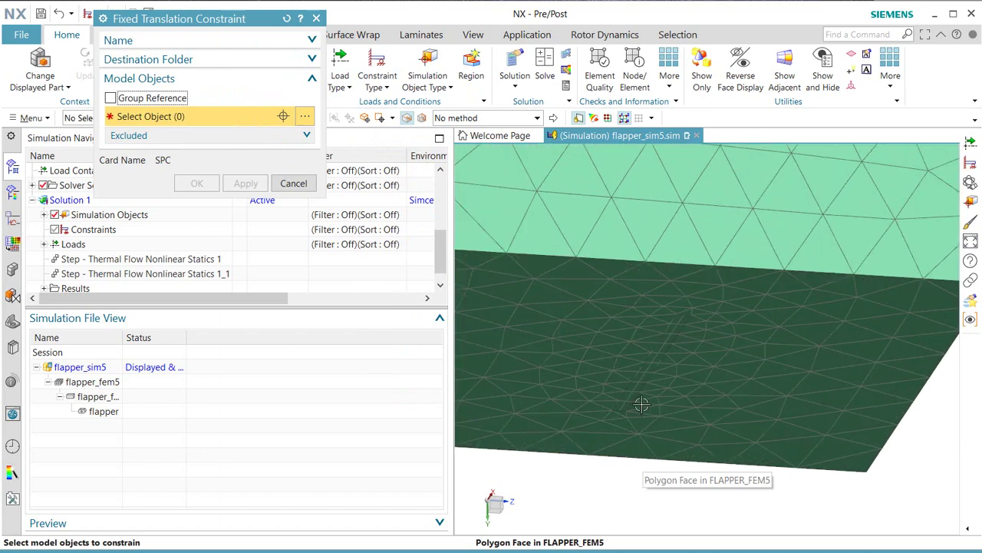
left_click(637, 384)
middle_click_drag(692, 401, 691, 404)
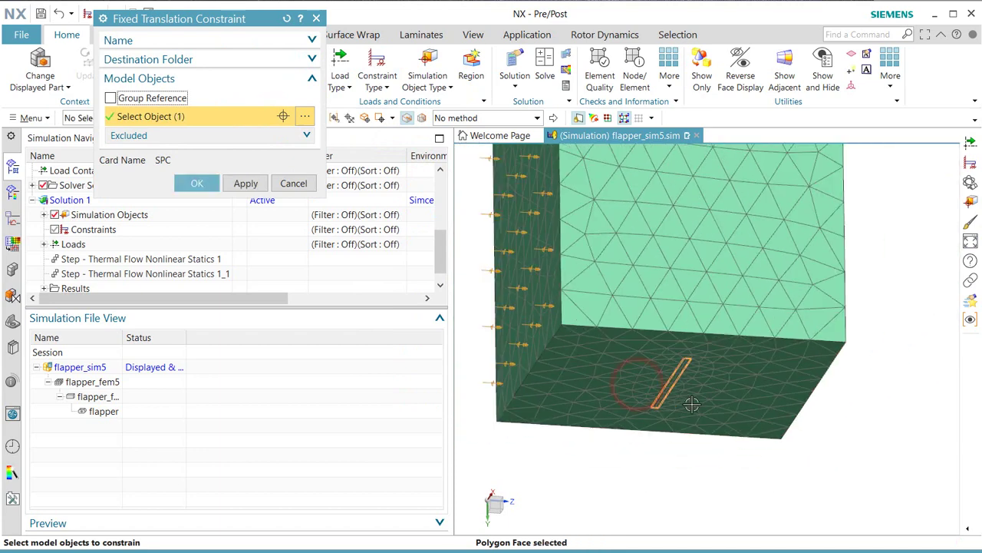
left_click(197, 183)
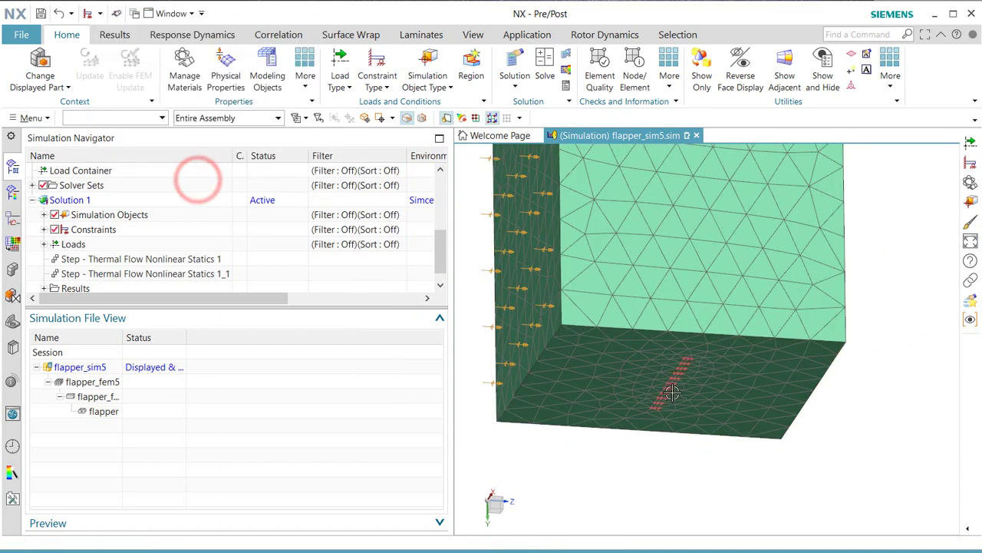
Apply an 11000 W Heat Load to the flapper plate's narrow bottom face in the fluid box's floor
left_click(342, 82)
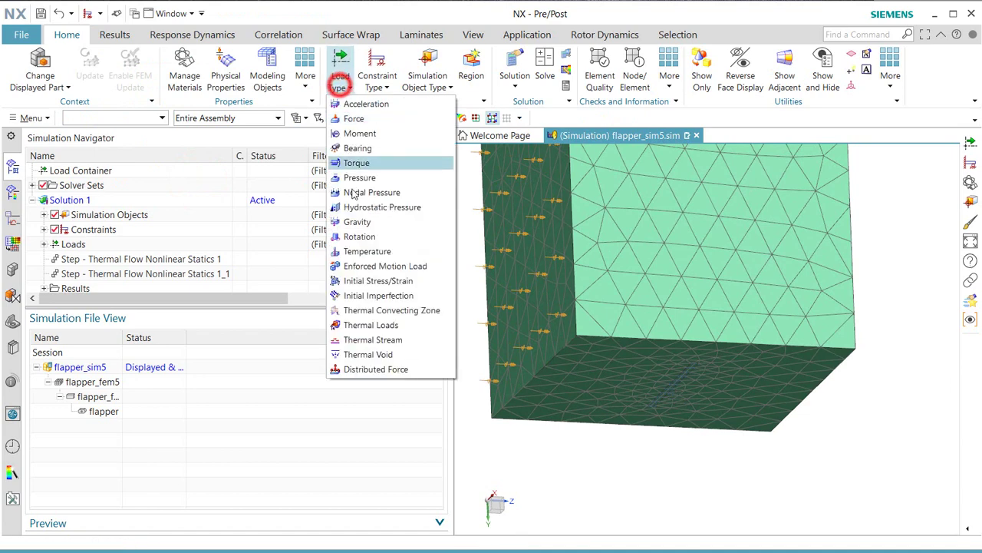
left_click(382, 323)
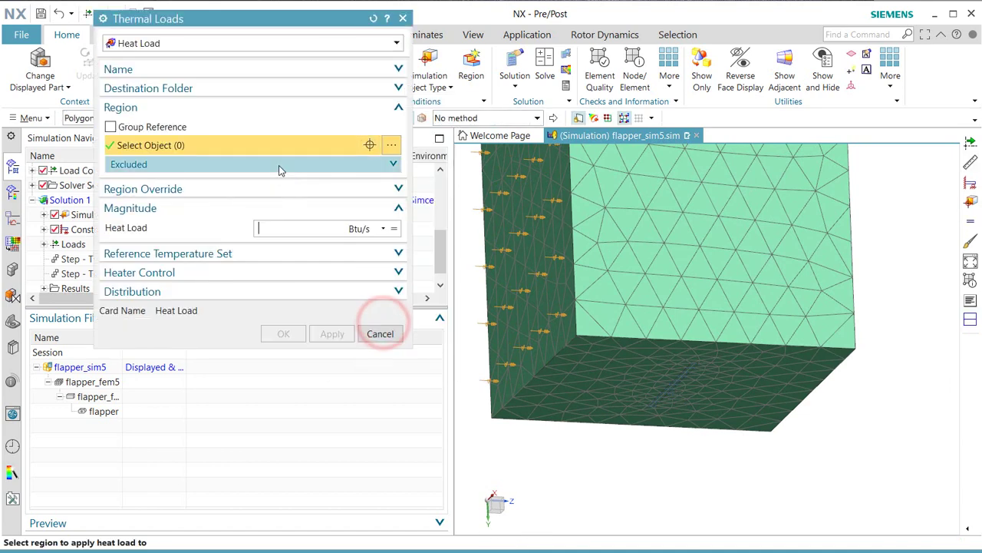
left_click(364, 230)
left_click(364, 258)
left_click(312, 227)
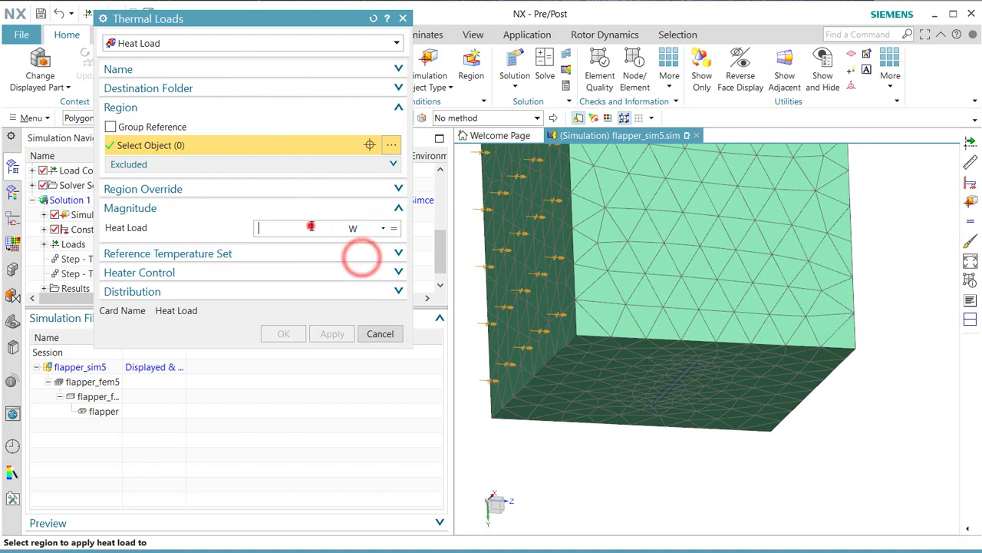
type("11000")
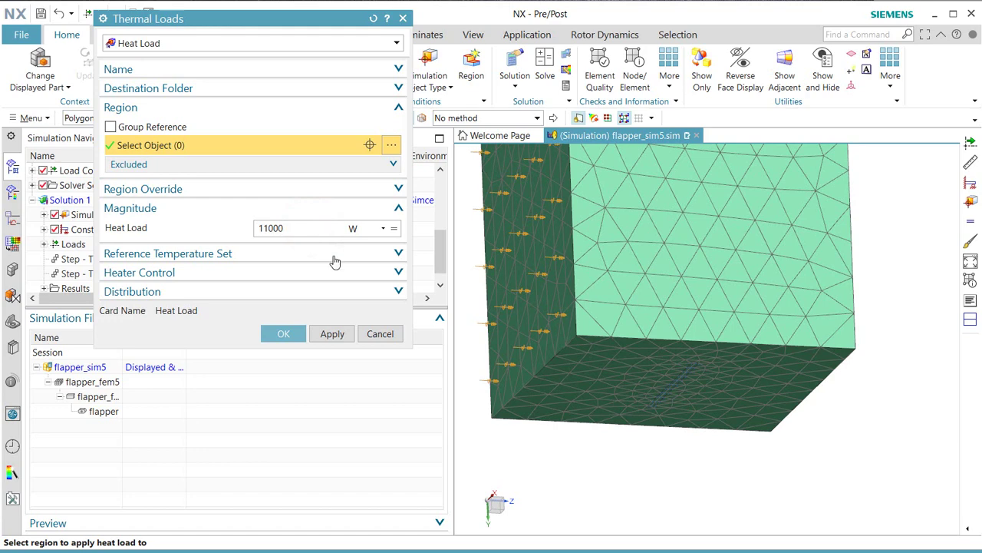
scroll(668, 353, "up", 5)
left_click(679, 370)
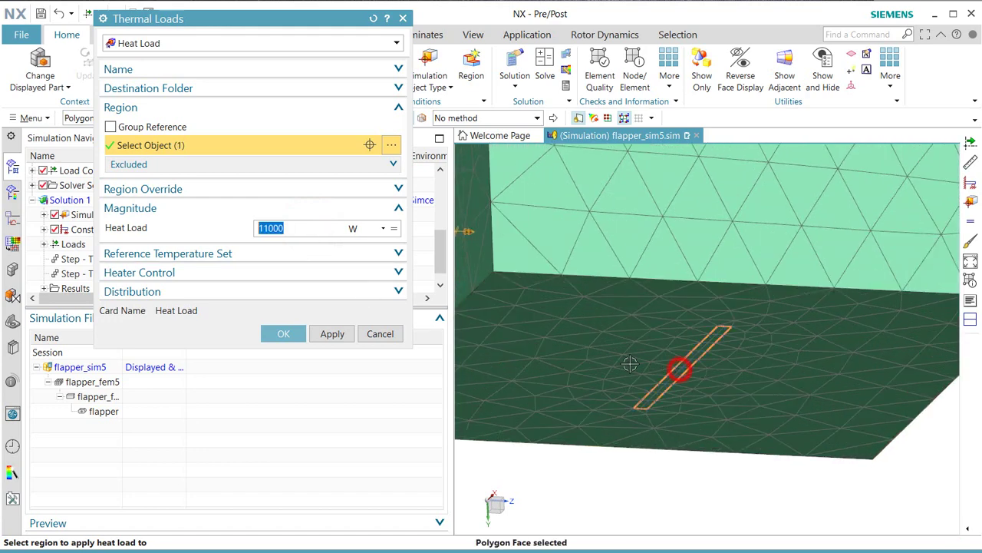
left_click(284, 333)
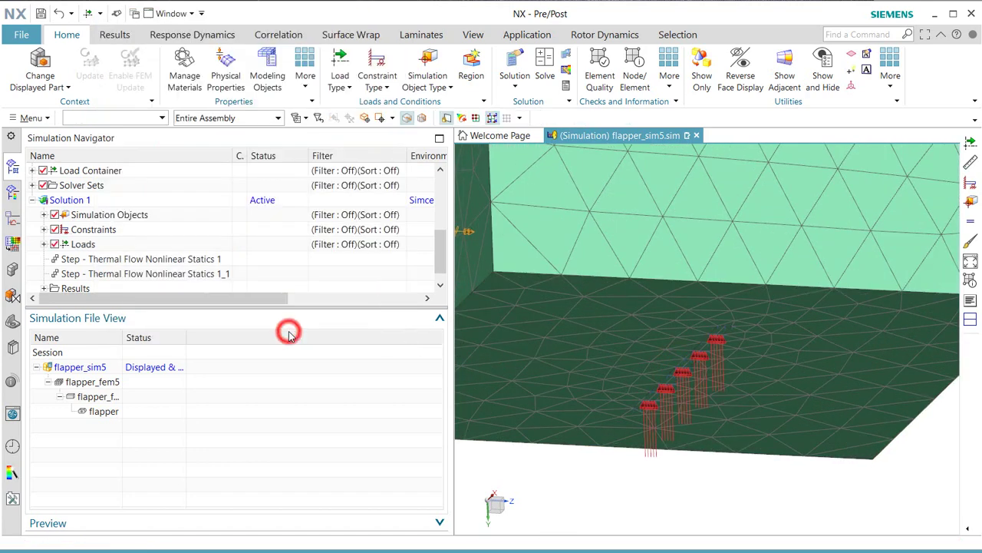
Solve Solution 1, decline reviewing the messages once it completes, and close the job monitor and information windows
scroll(683, 454, "down", 5)
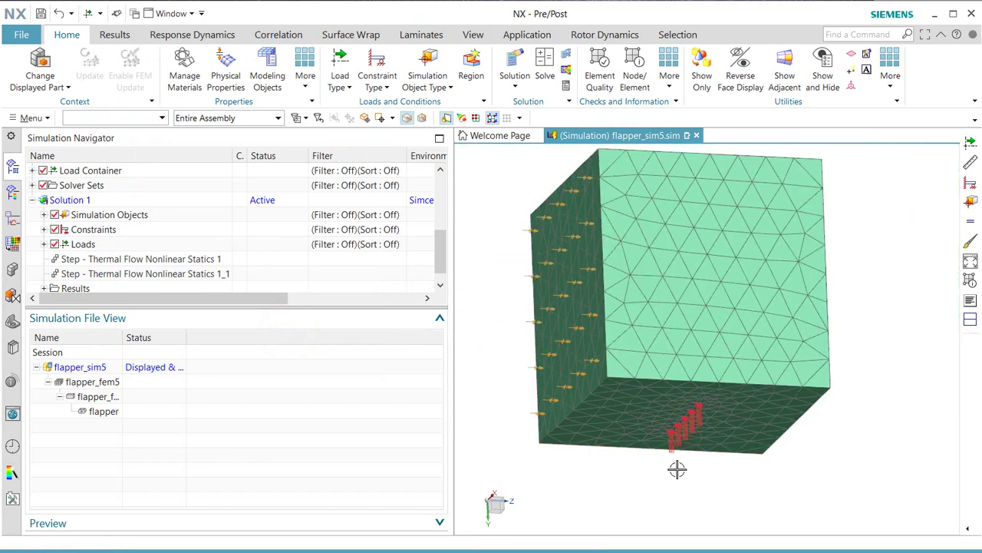
scroll(670, 467, "down", 2)
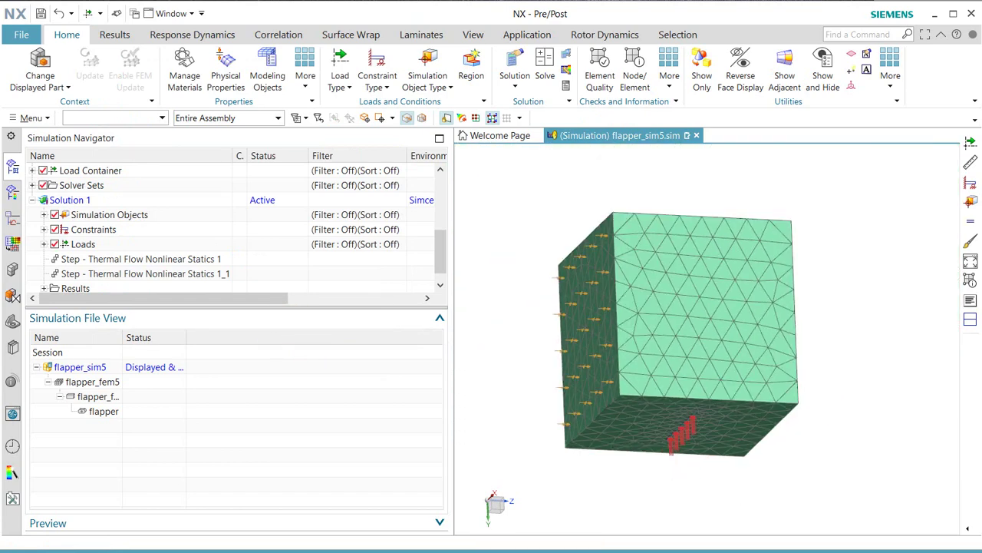
right_click(77, 200)
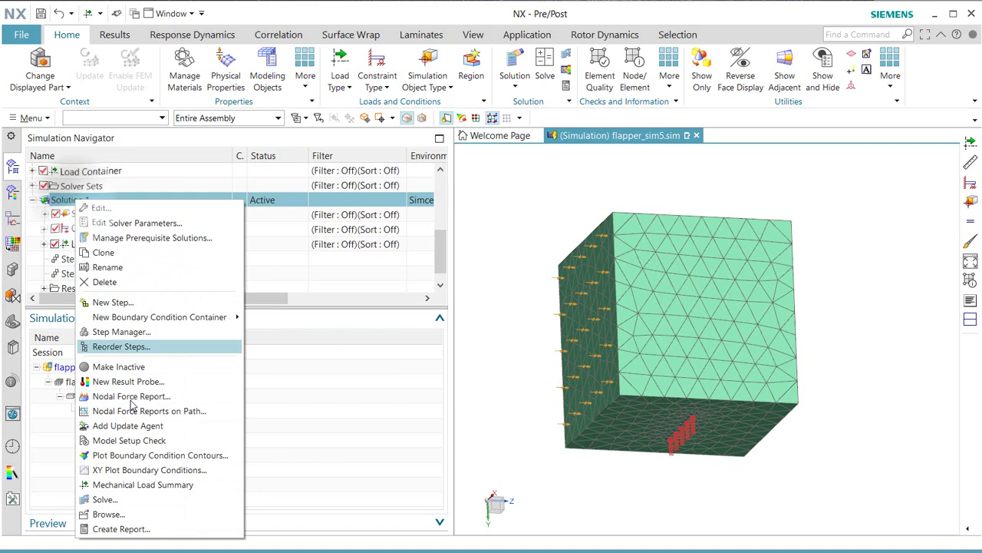
left_click(126, 485)
left_click(219, 183)
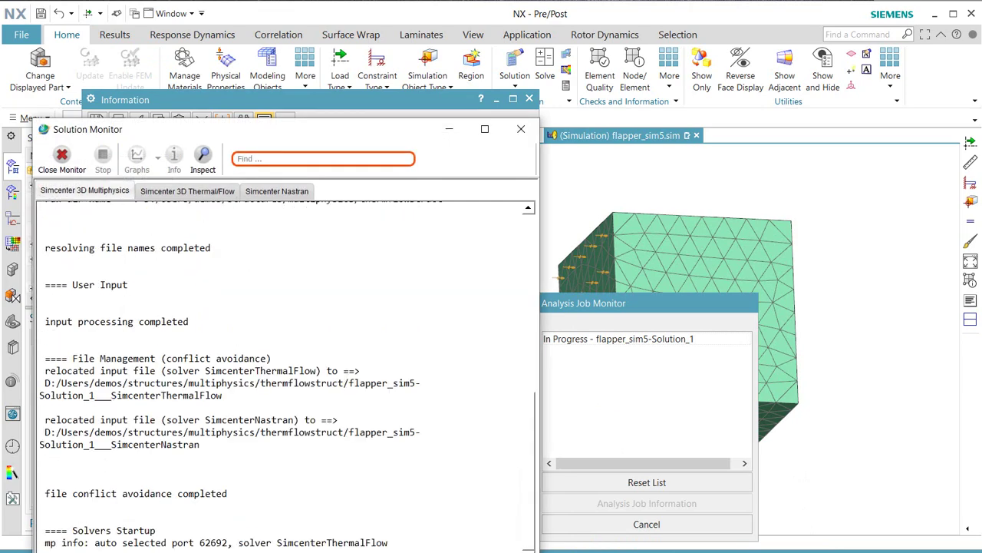
left_click_drag(393, 130, 429, 60)
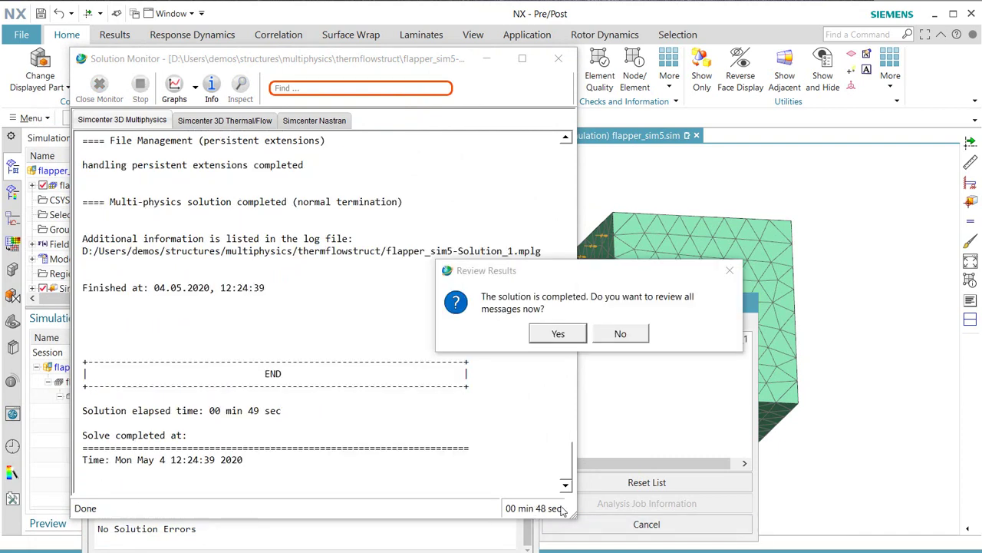
left_click(614, 334)
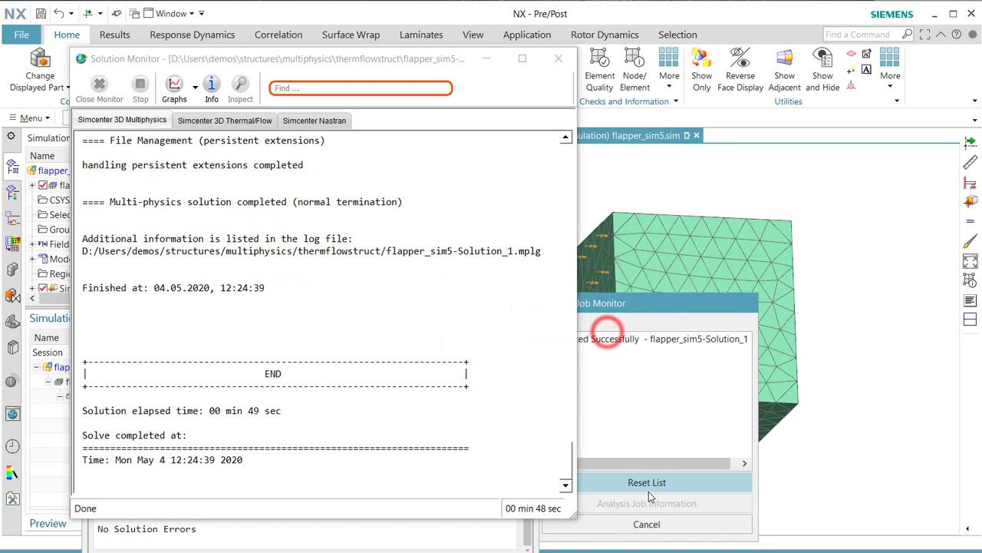
left_click(647, 524)
left_click(528, 98)
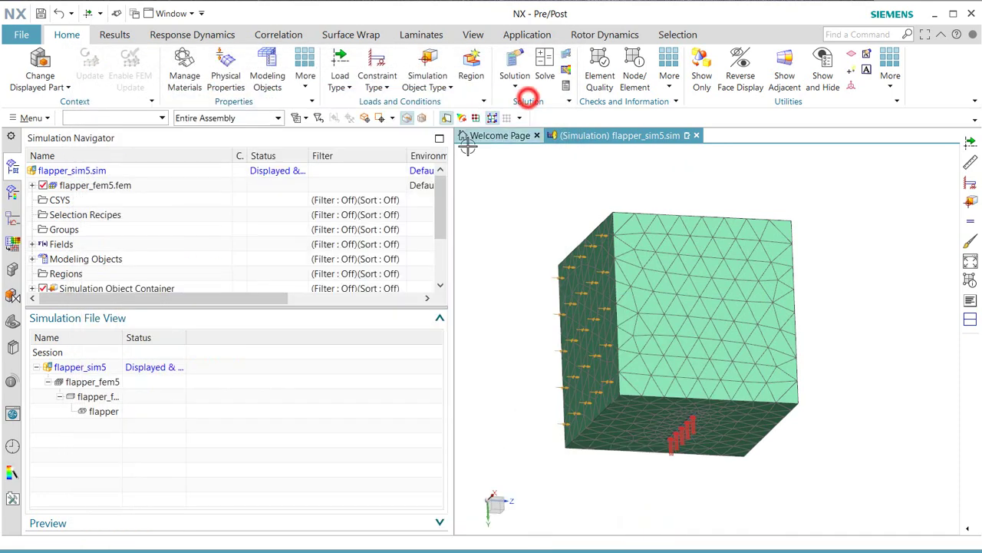
Open the results of Solution 1 for post-processing
scroll(122, 244, "down", 2)
left_click(32, 273)
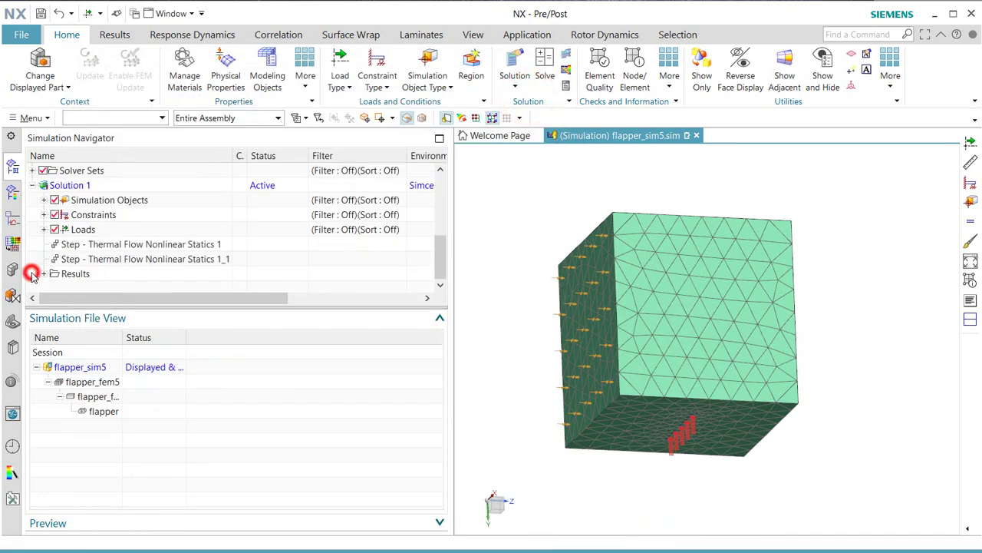
left_click(45, 273)
double_click(83, 260)
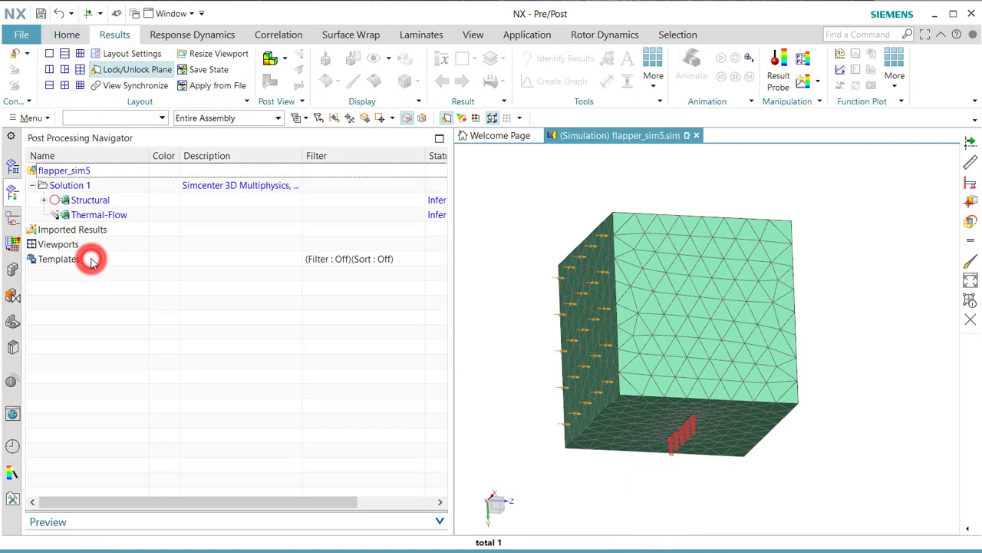
Load the Structural results and examine the result types under Increment 1 of Step - Thermal Flow Nonlinear Statics 1_1
left_click(44, 200)
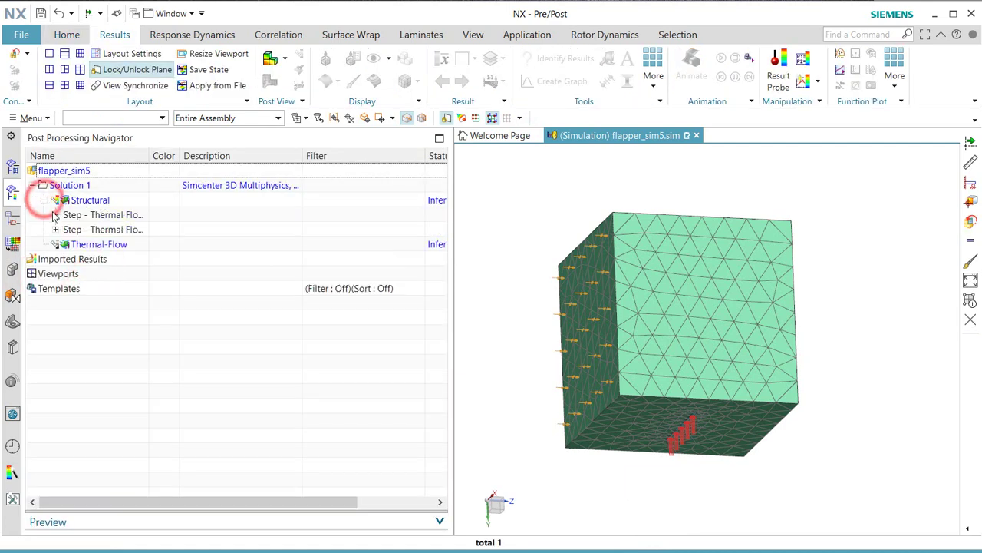
left_click(55, 230)
left_click(67, 244)
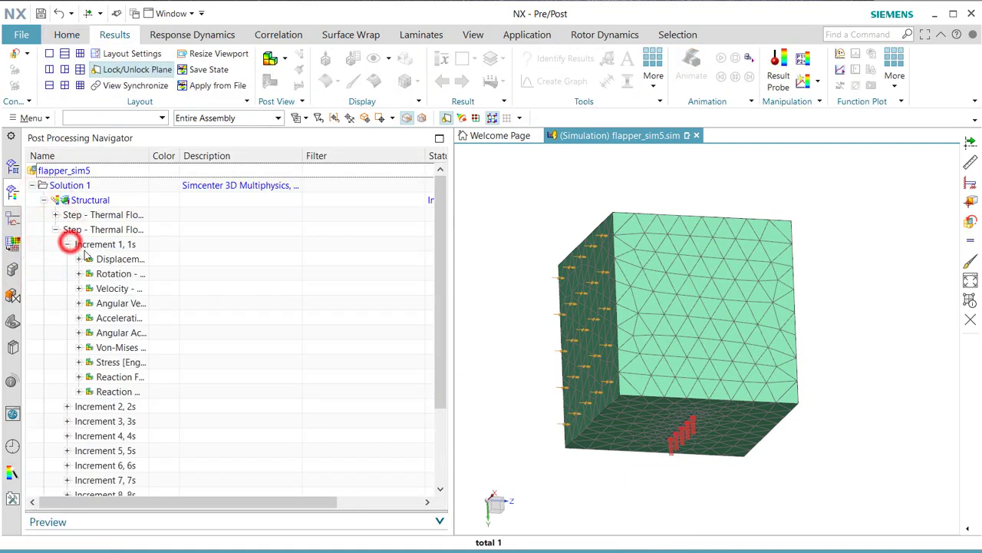
left_click_drag(148, 157, 244, 162)
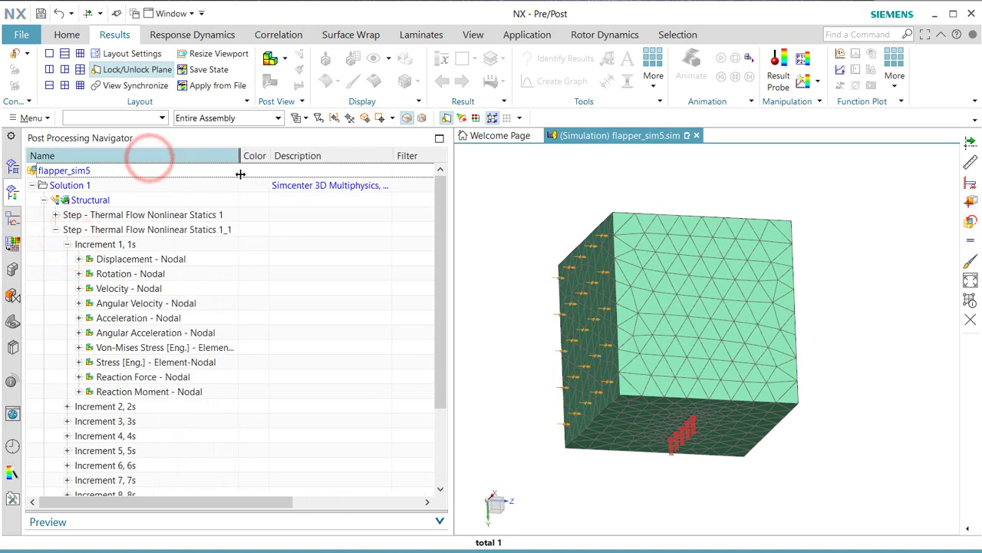
left_click(43, 200)
Load the Thermal-Flow results and plot Displacement - Nodal for Increment 10, 10s of Step - Thermal Flow Nonlinear Statics 1_1
left_click(84, 215)
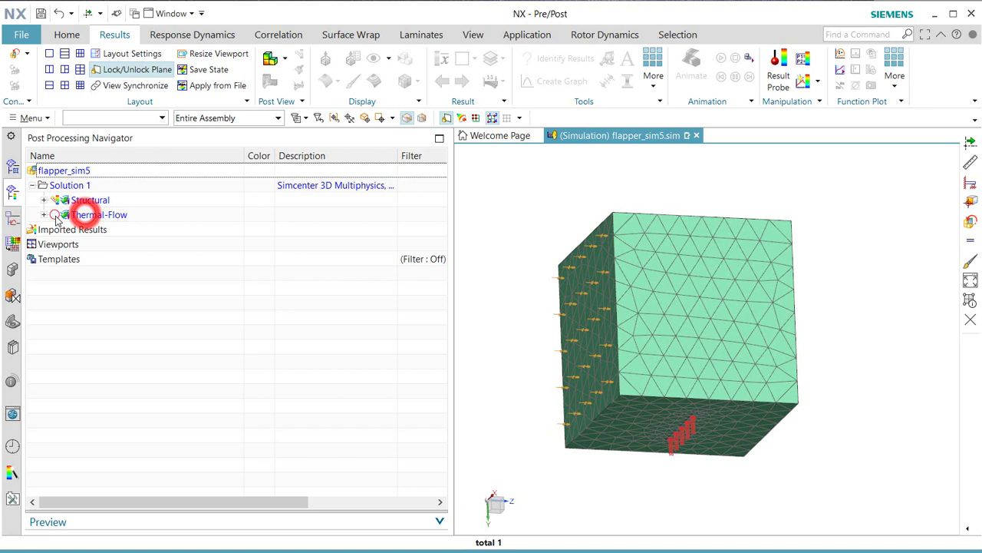
left_click(56, 217)
left_click(55, 244)
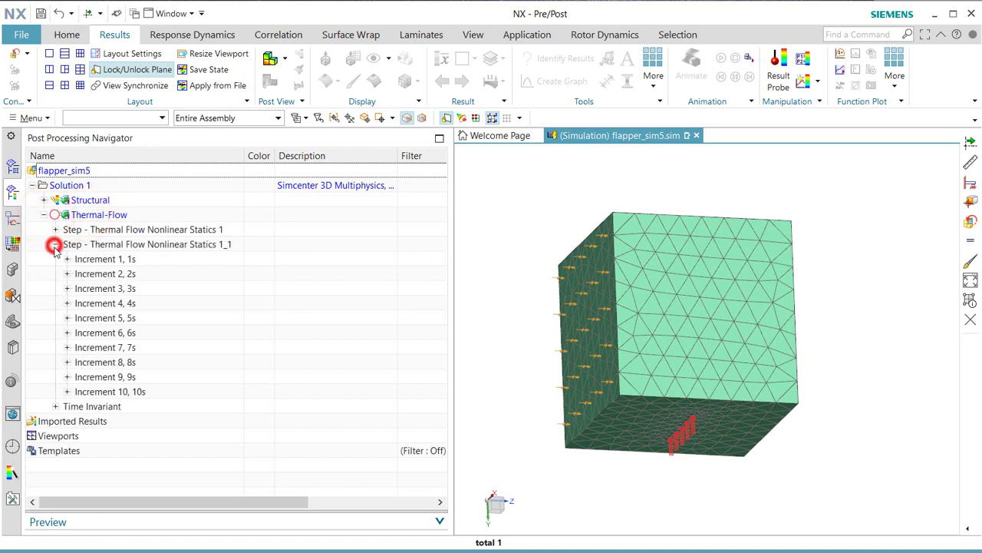
left_click(67, 391)
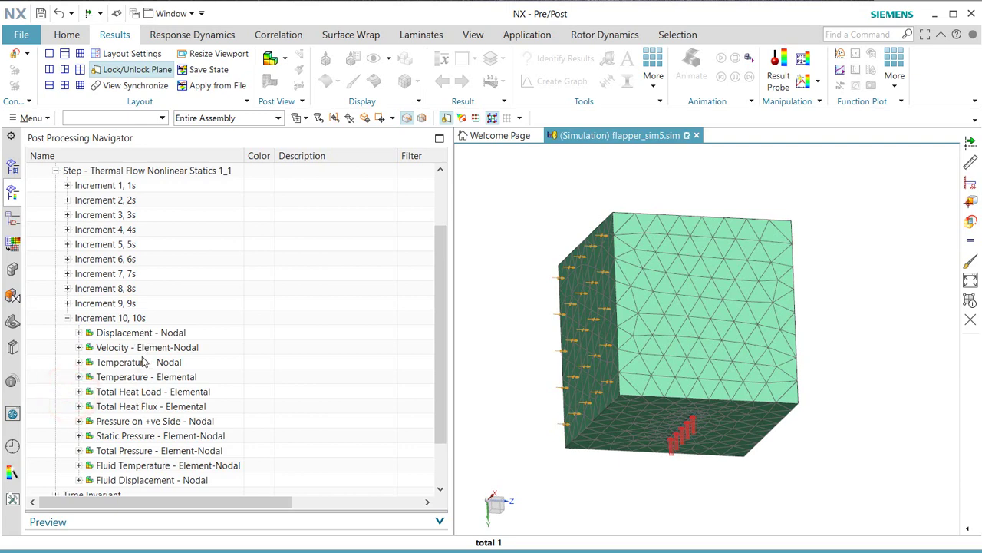
double_click(129, 333)
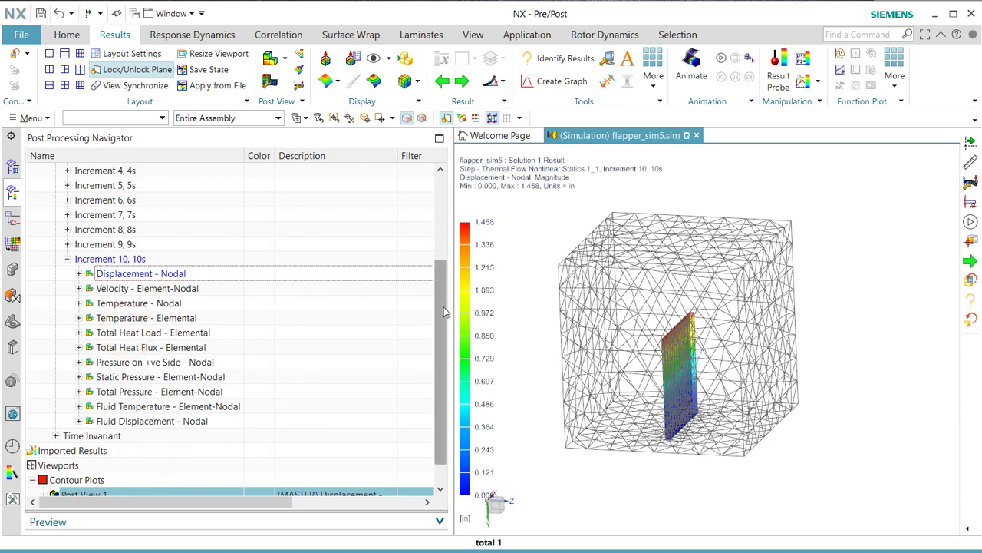
Turn on deformation for the displacement plot, using Displacement - Nodal Magnitude at an absolute scale of 1.0
left_click(299, 85)
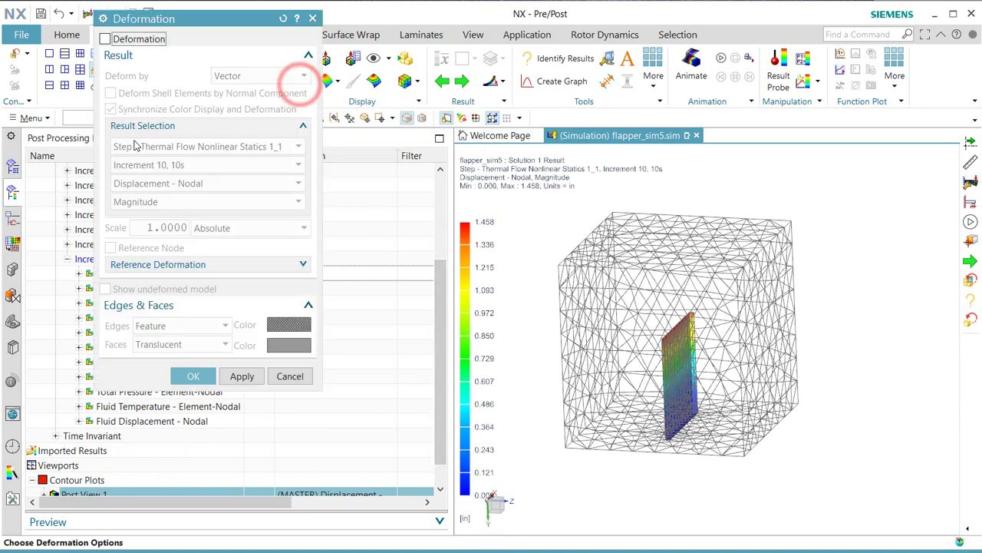
left_click(105, 38)
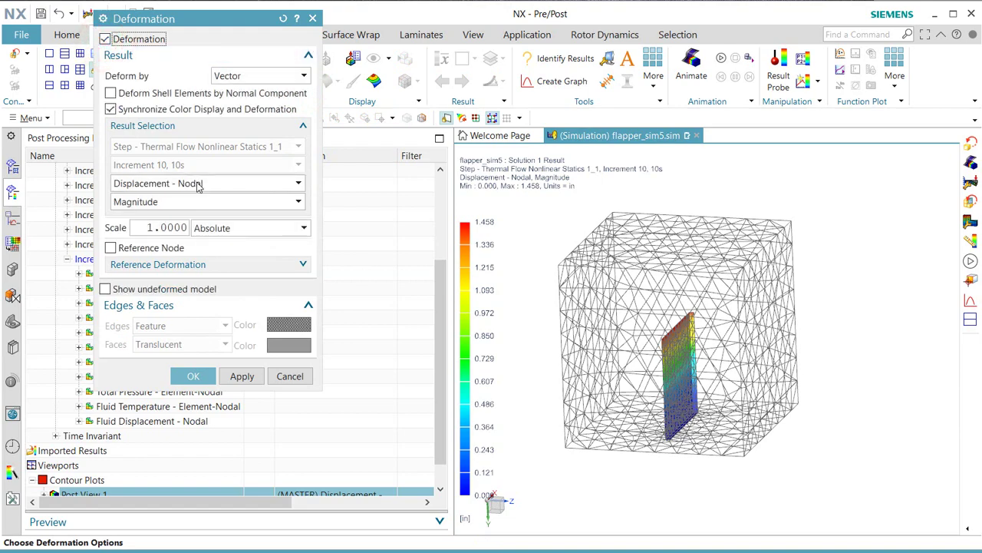
left_click(193, 376)
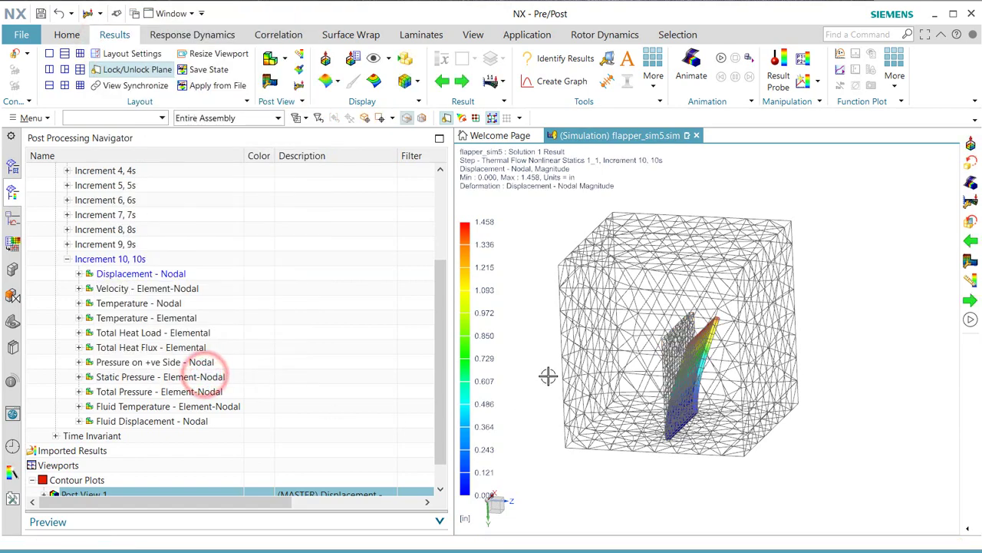
Hide the 2D elements and the FLAPPER 3D mesh in Post View 1, leaving only FLAPPER_FEM5_I shown
middle_click_drag(548, 373, 568, 353)
scroll(136, 365, "down", 1)
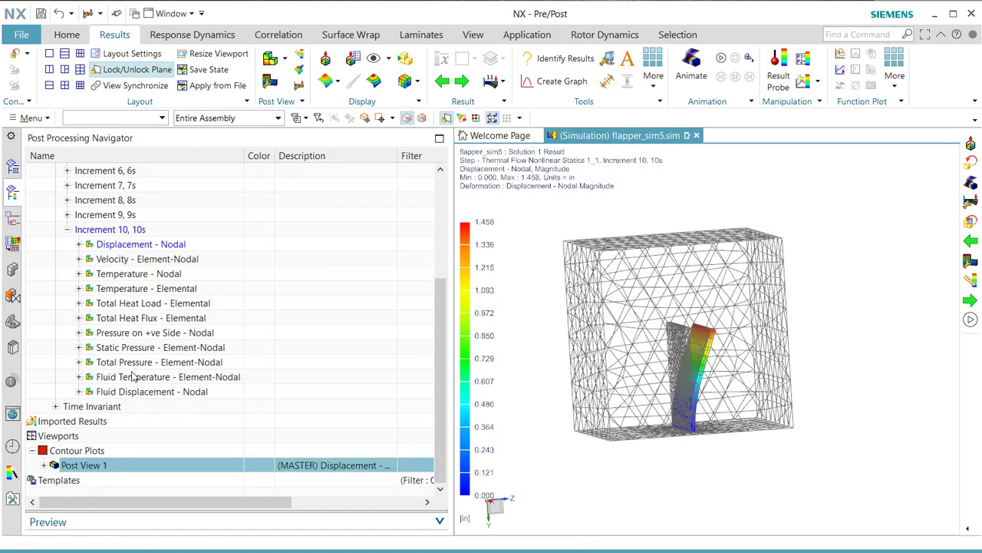
left_click(44, 466)
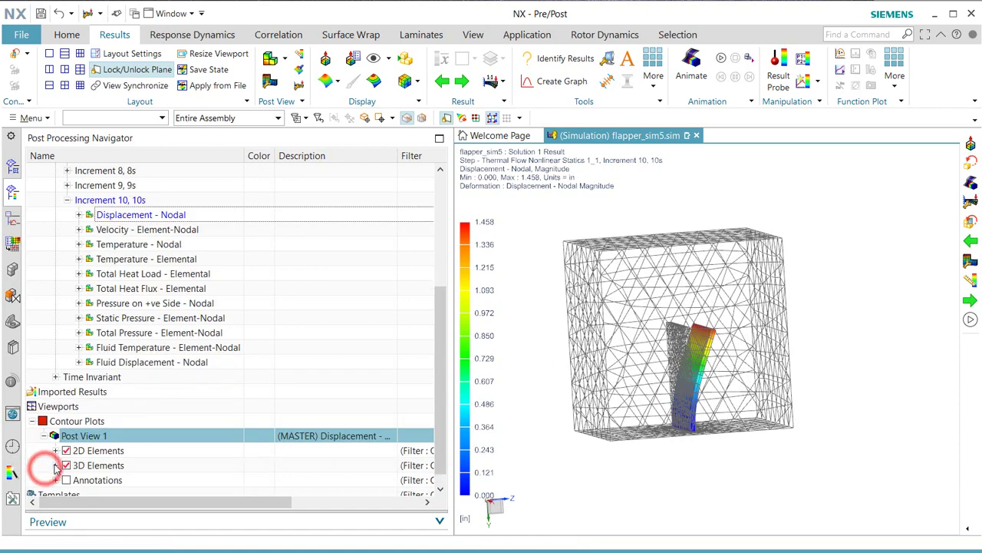
left_click(54, 465)
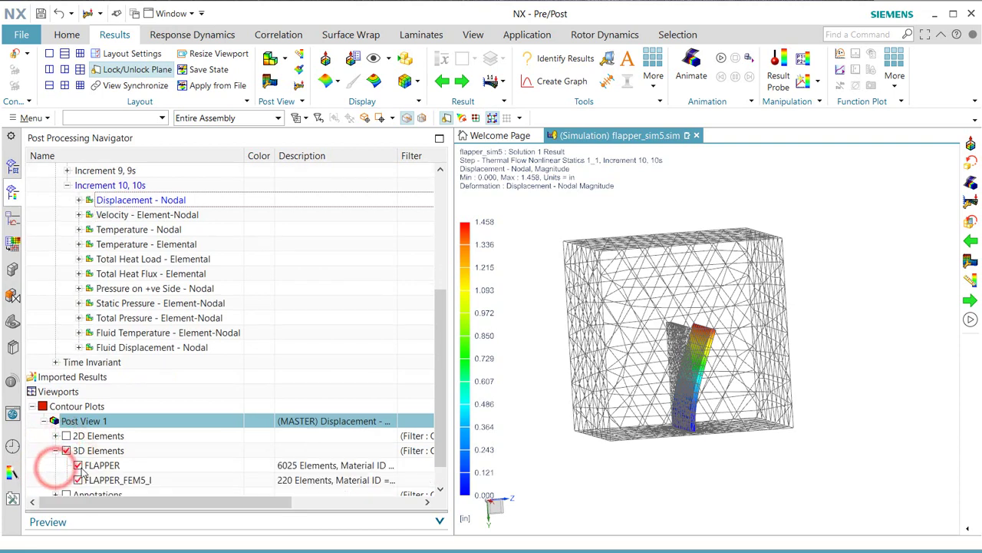
left_click(79, 465)
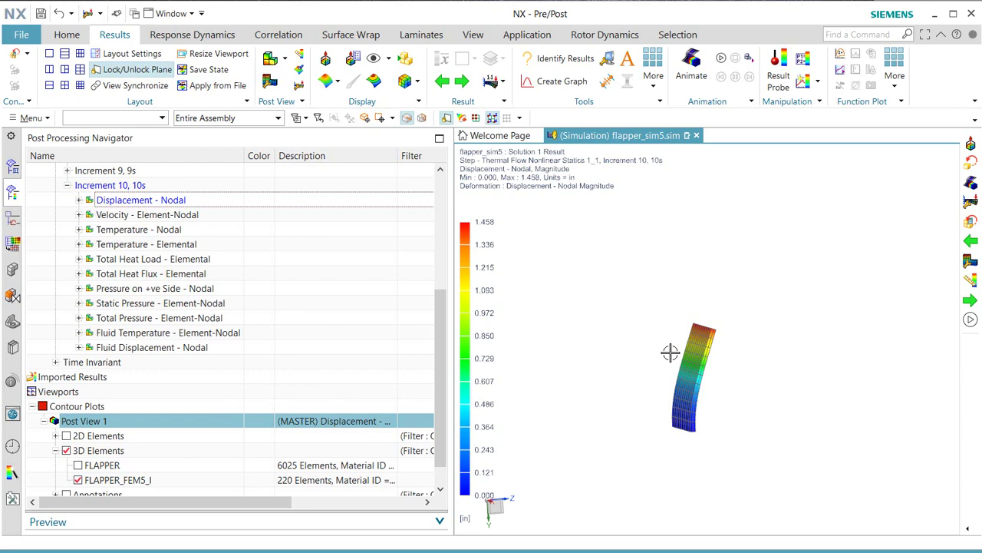
Overlay the Increment 10 Velocity - Element-Nodal and Fluid Temperature - Element-Nodal results on the displacement plot
right_click(129, 216)
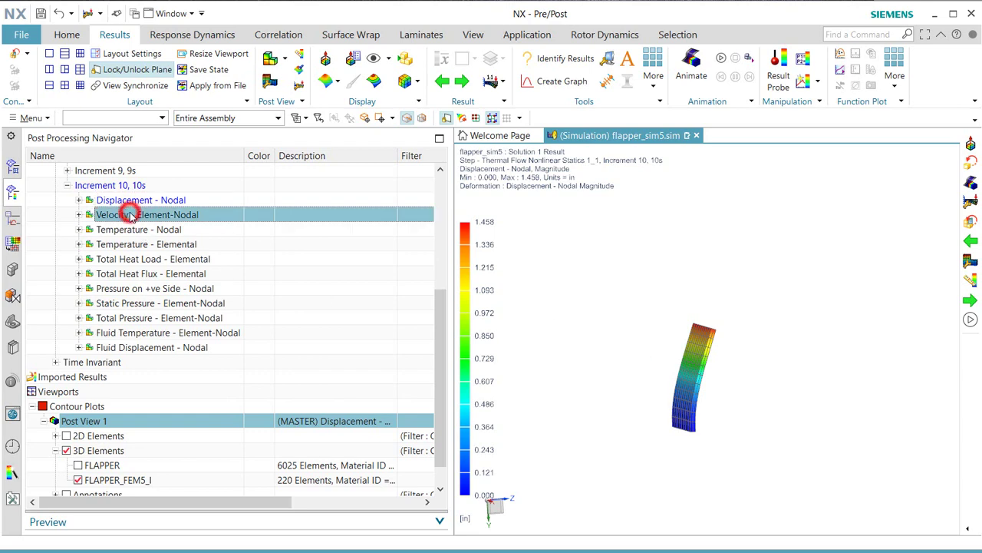
left_click(160, 252)
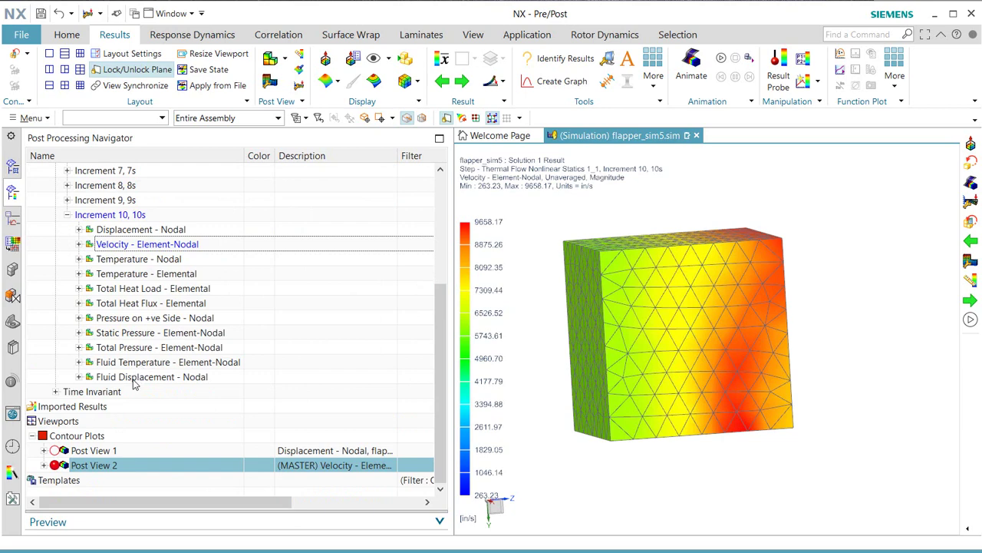
right_click(137, 364)
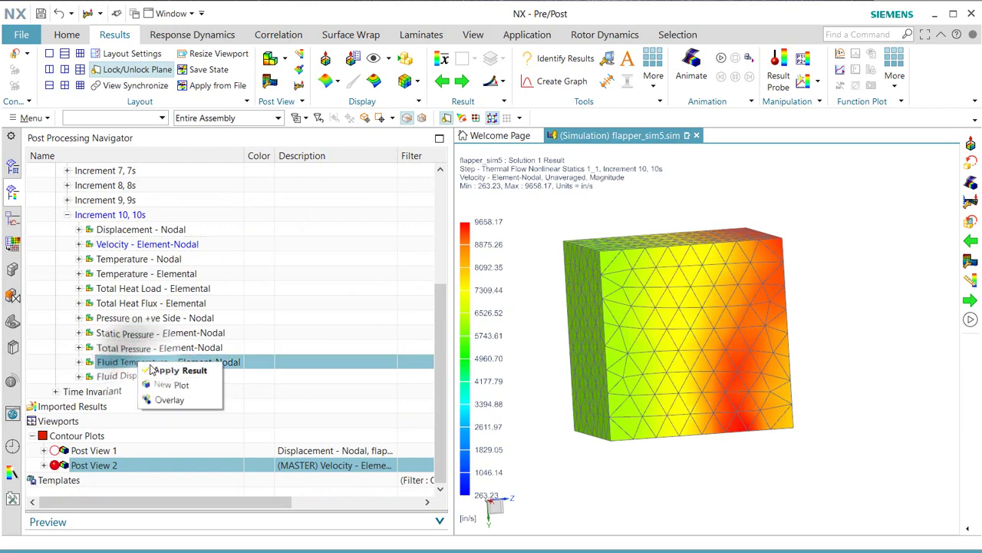
left_click(169, 399)
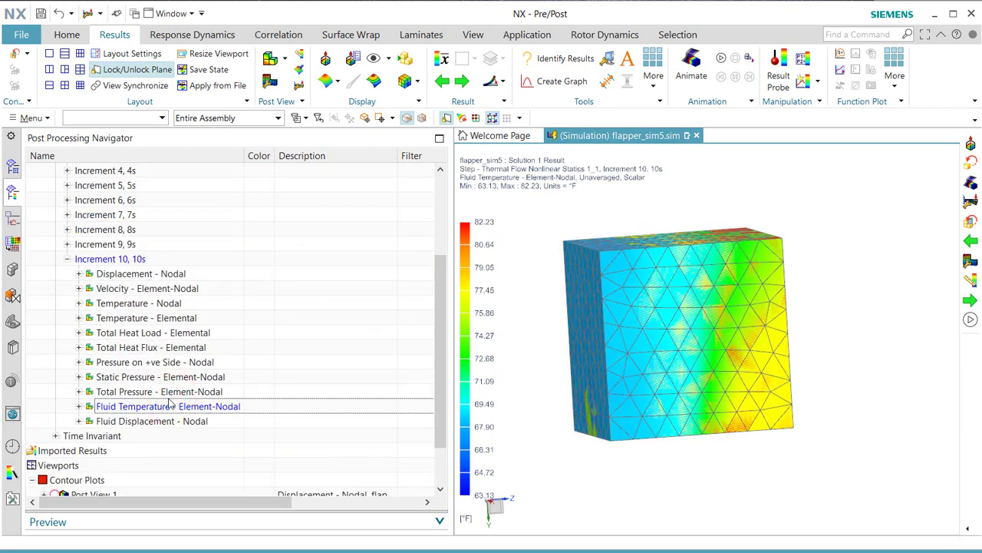
Apply the cutting plane to the velocity and fluid temperature plots together, sectioning the fluid box through the flapper
left_click(91, 452, "ctrl")
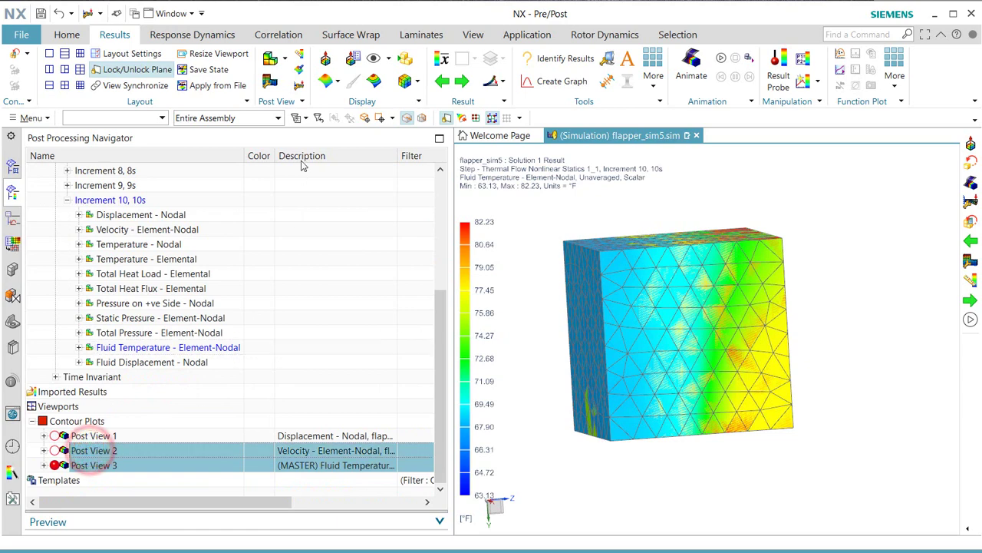
left_click(325, 60)
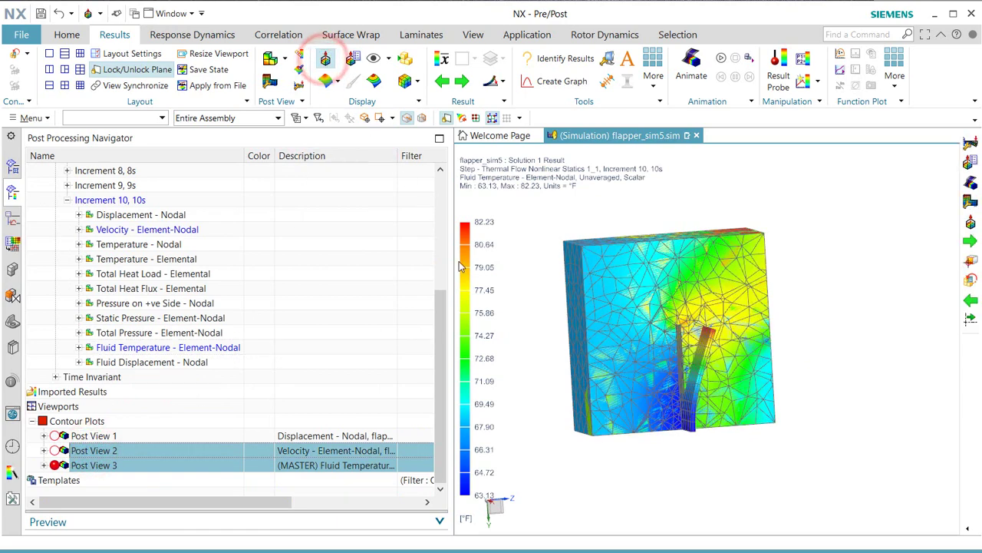
Hide the 2D elements and the FLAPPER_FEM5_I mesh in Post View 2 and Post View 3, leaving only the FLAPPER 3D mesh shown
middle_click_drag(588, 384, 589, 380)
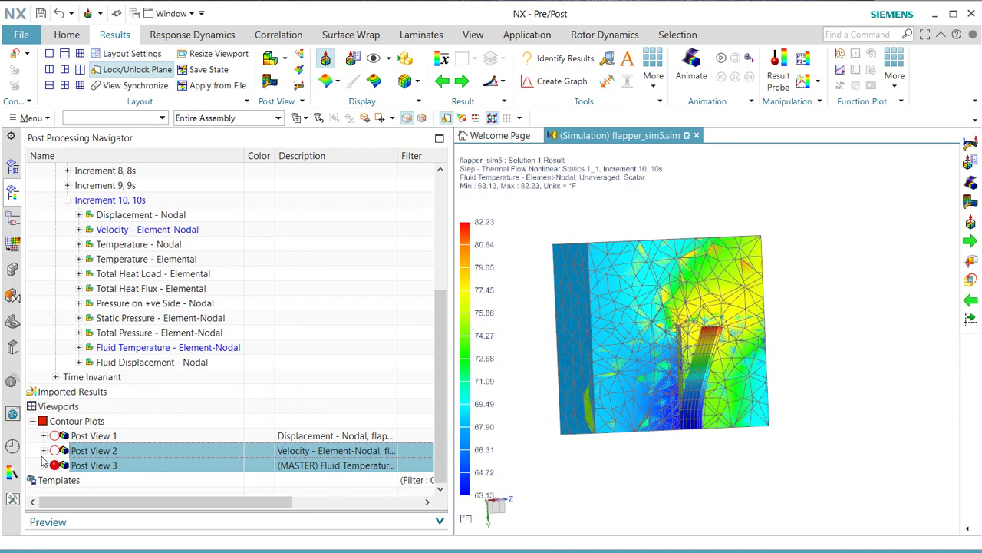
left_click(43, 450)
left_click(43, 465)
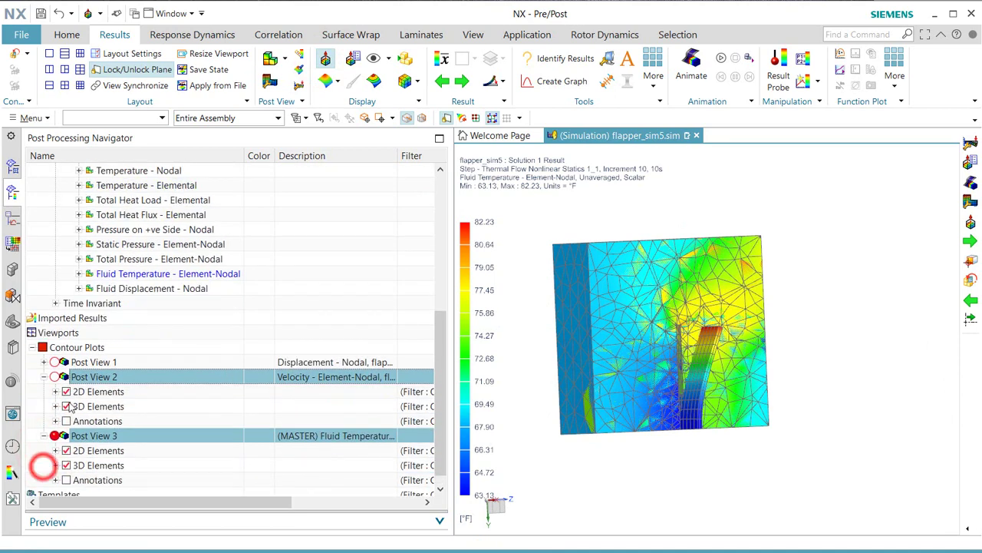
left_click(66, 465)
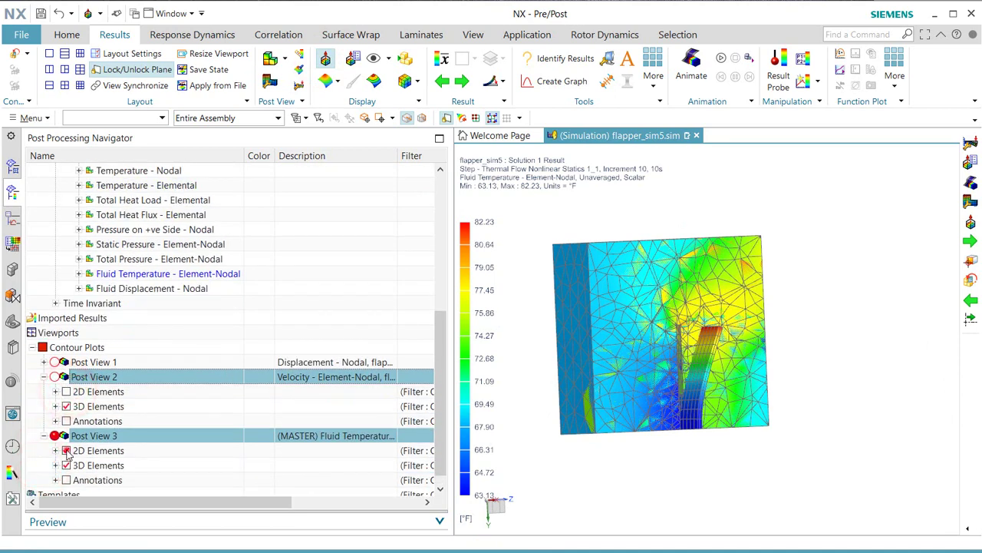
left_click(55, 407)
left_click(44, 361)
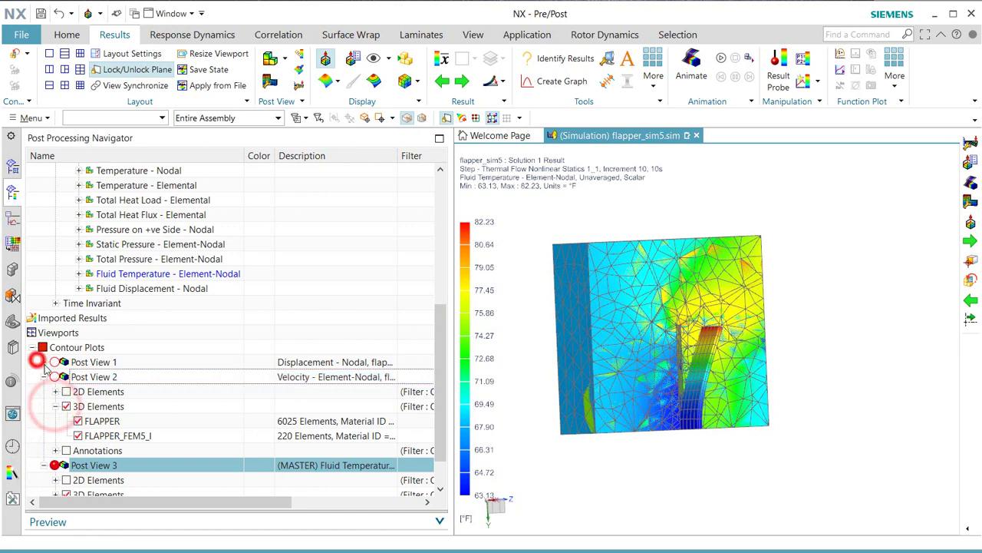
left_click(55, 391)
scroll(97, 402, "down", 3)
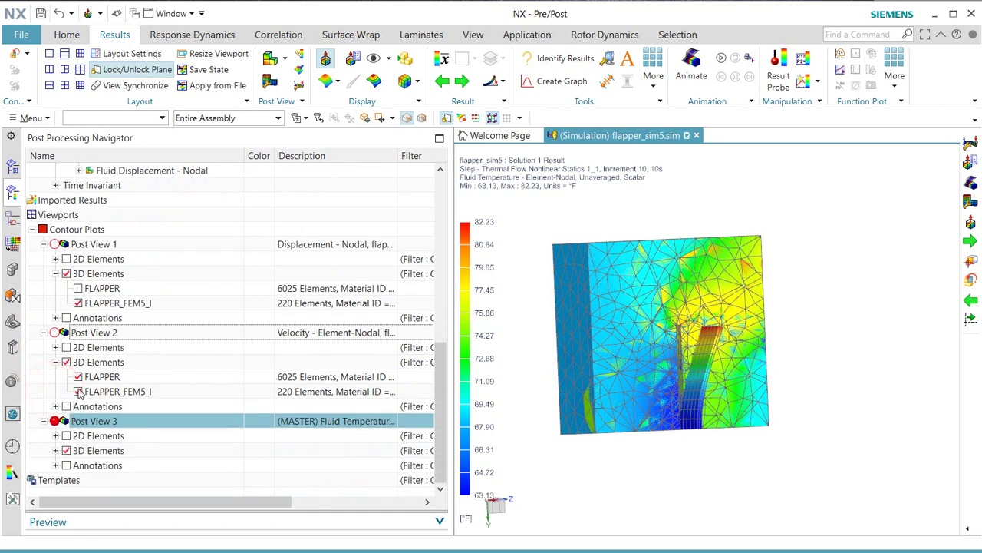
left_click(55, 450)
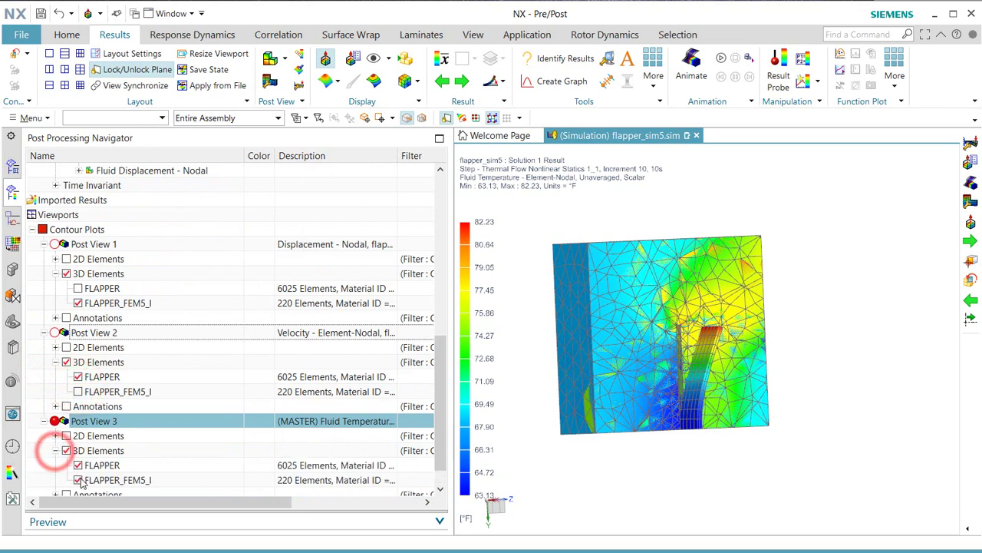
left_click(77, 480)
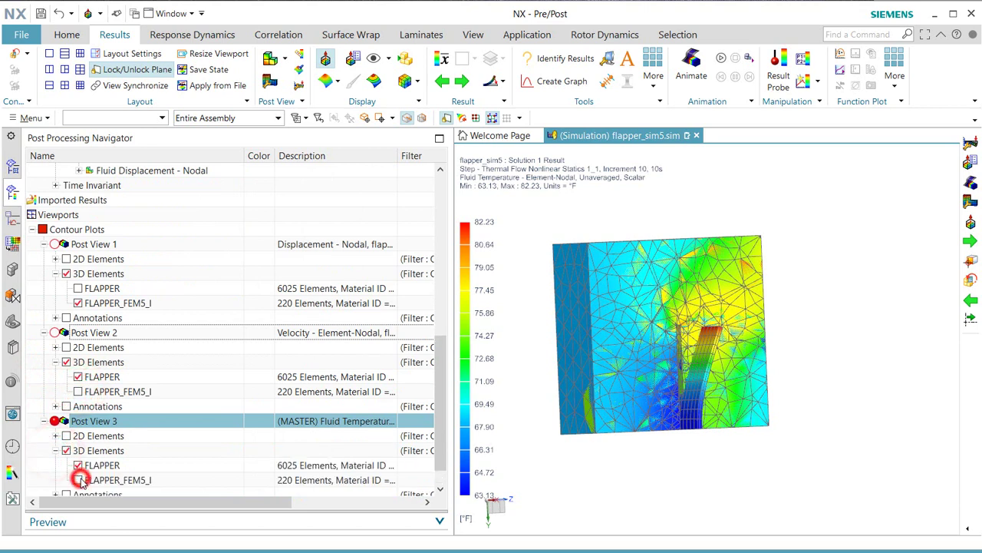
Turn on deformation for the velocity and fluid temperature plots together, using Fluid Displacement - Nodal Magnitude at an absolute scale of 1.0
left_click(87, 331, "ctrl")
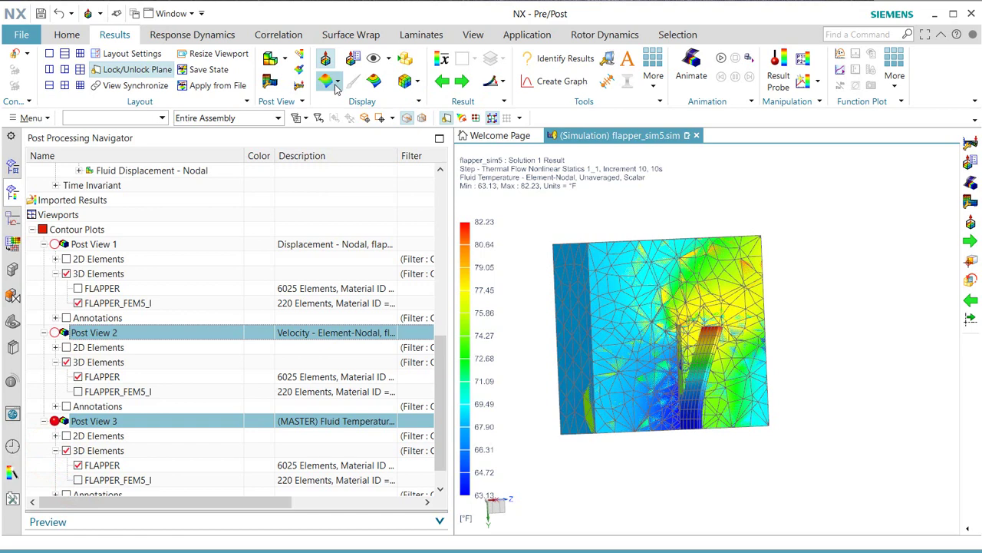
left_click(299, 81)
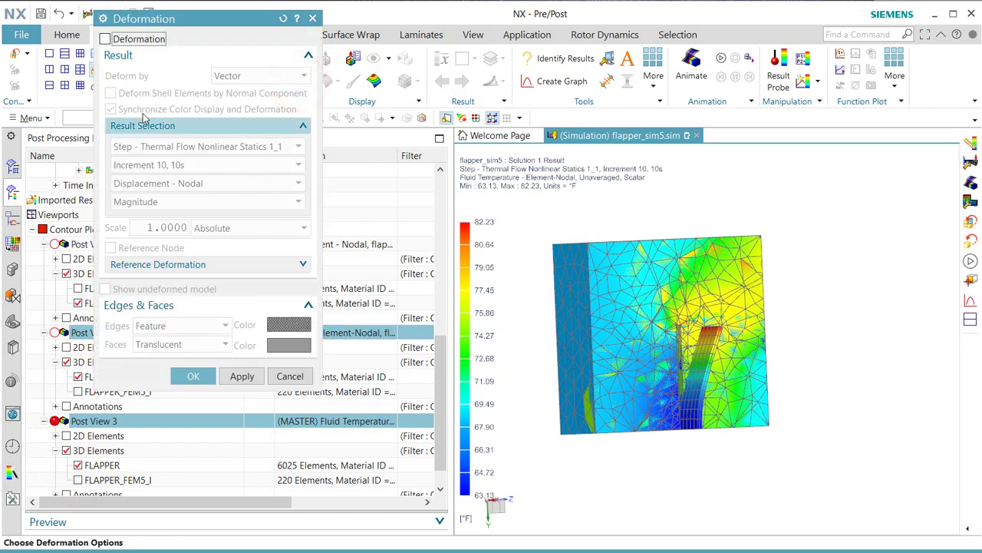
left_click(126, 38)
left_click(244, 186)
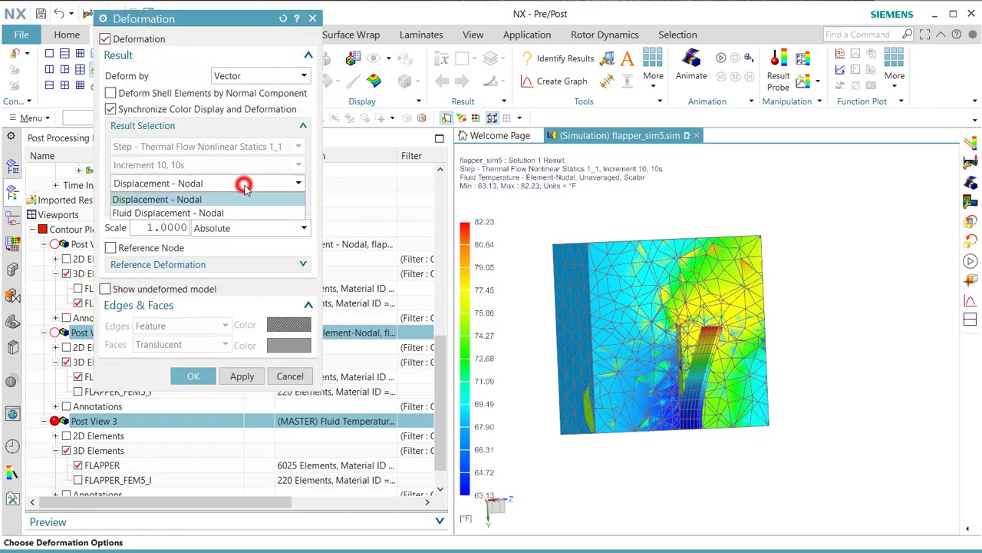
left_click(230, 211)
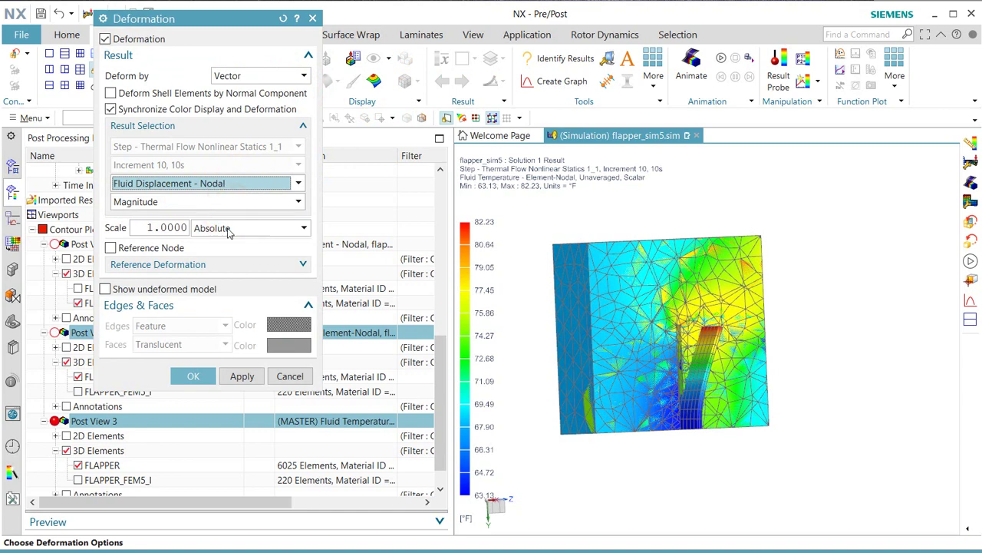
left_click(193, 376)
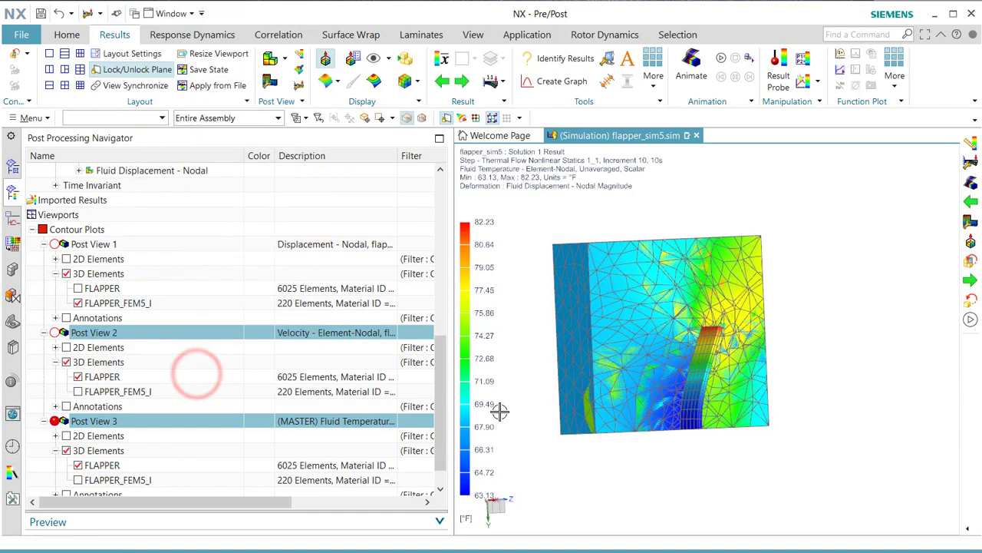
mouse_move(555, 386)
middle_mouse_down()
mouse_move(534, 388)
mouse_move(545, 387)
middle_mouse_up()
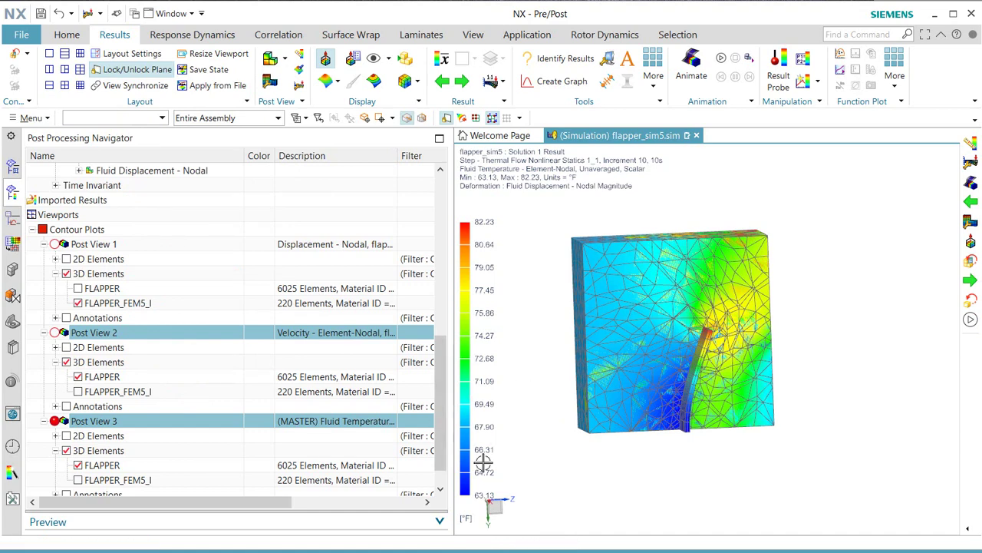
Display the velocity plot in Post View 2 as solid-style arrows showing the Magnitude component
double_click(103, 334)
left_click(103, 334)
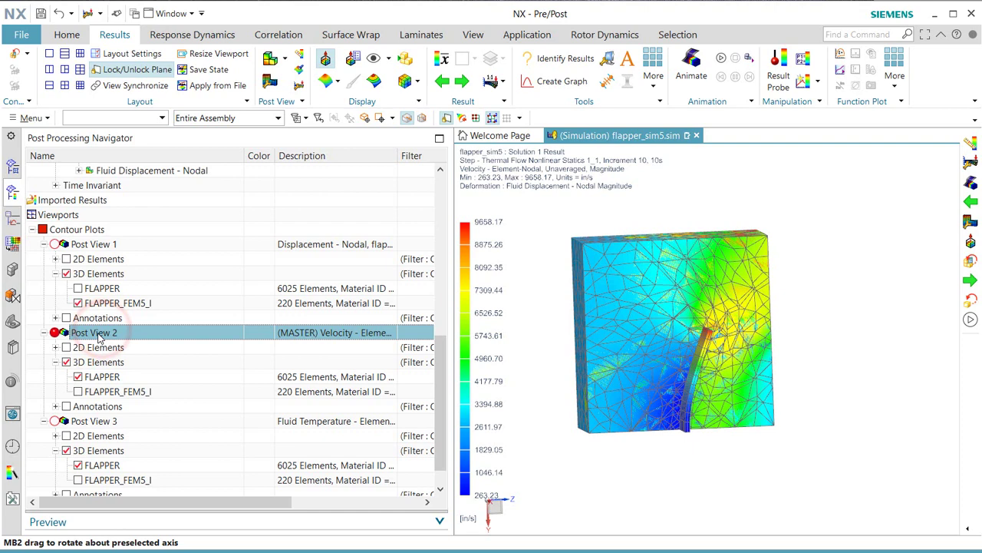
left_click(269, 83)
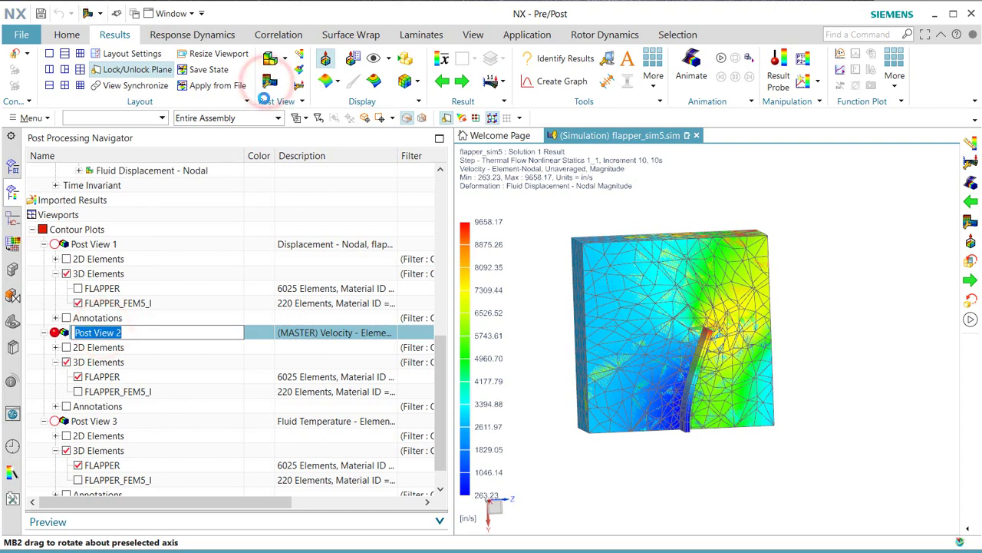
left_click(223, 64)
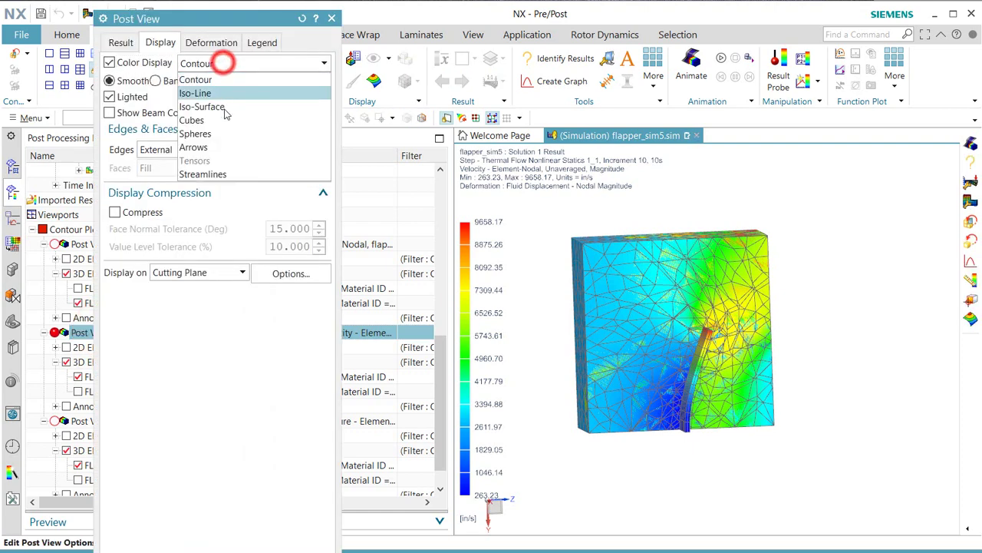
left_click(194, 146)
left_click(193, 153)
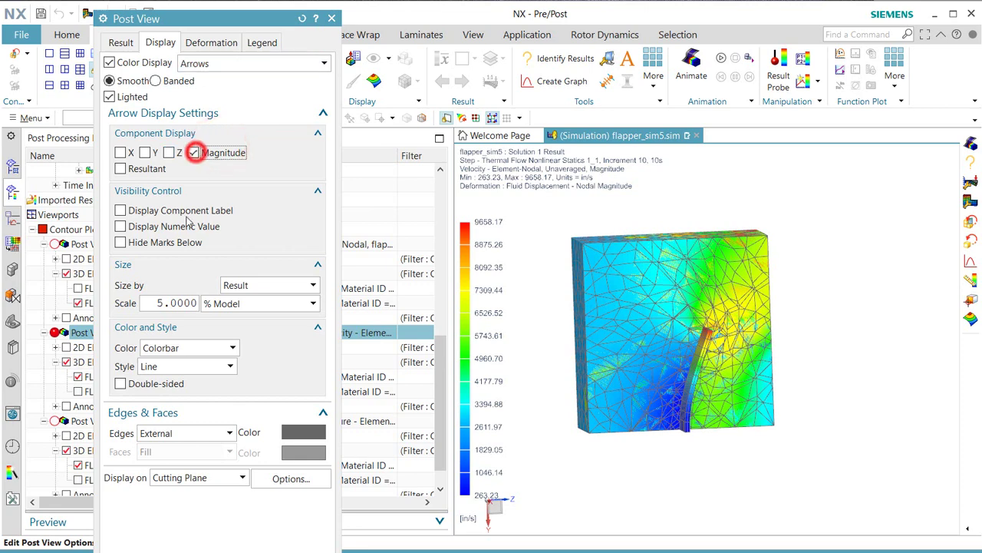
left_click(184, 366)
left_click(186, 393)
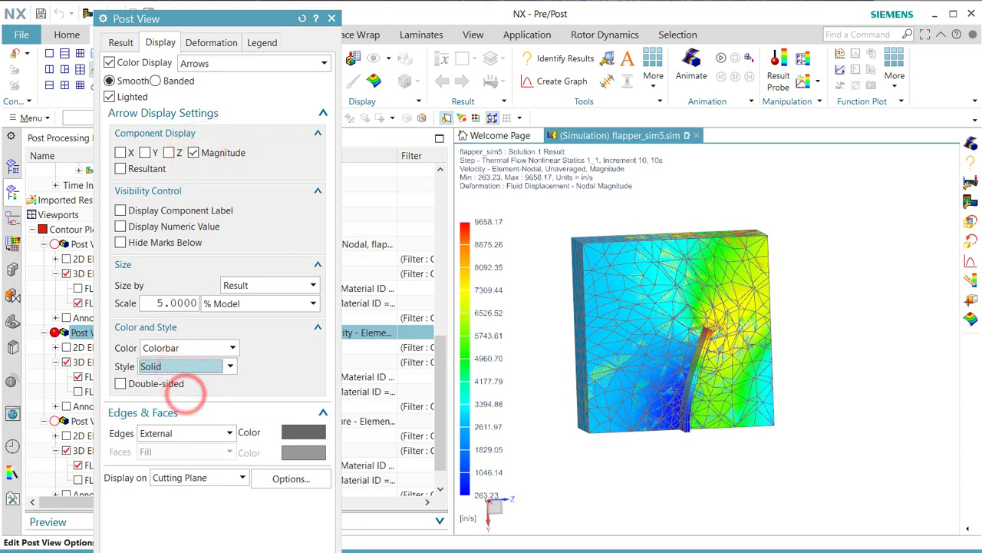
left_click(211, 534)
Animate all three post views together through the iterations of Step - Thermal Flow Nonlinear Statics 1_1, from Increment 1 to Increment 10
scroll(706, 351, "up", 5)
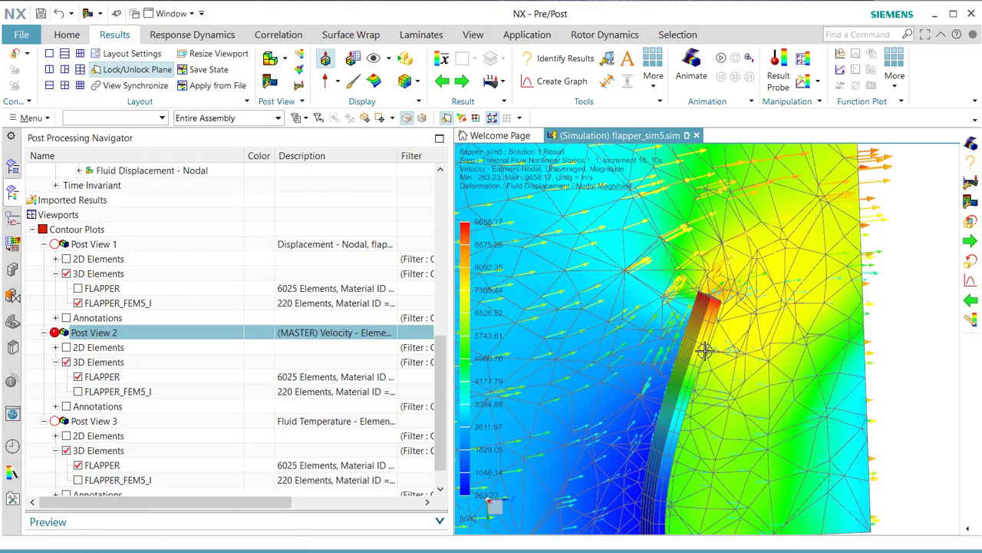
middle_click_drag(708, 350, 878, 311)
scroll(856, 307, "down", 4)
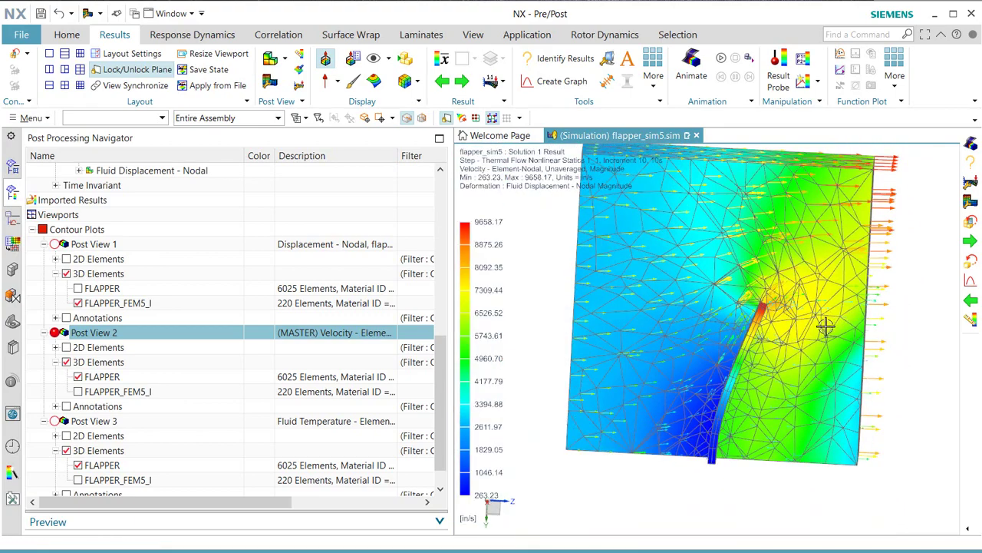
scroll(825, 326, "up", 3)
scroll(770, 328, "up", 3)
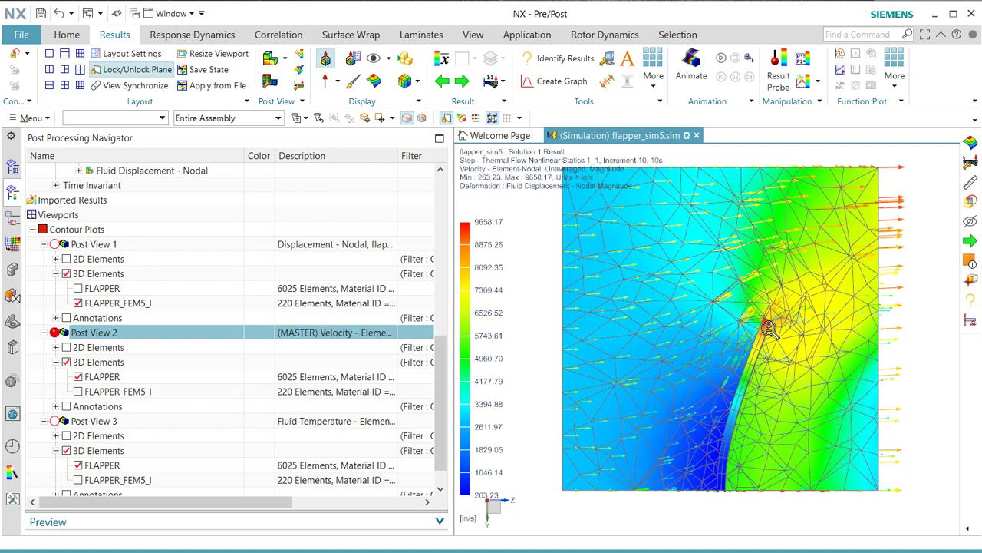
scroll(771, 338, "up", 1)
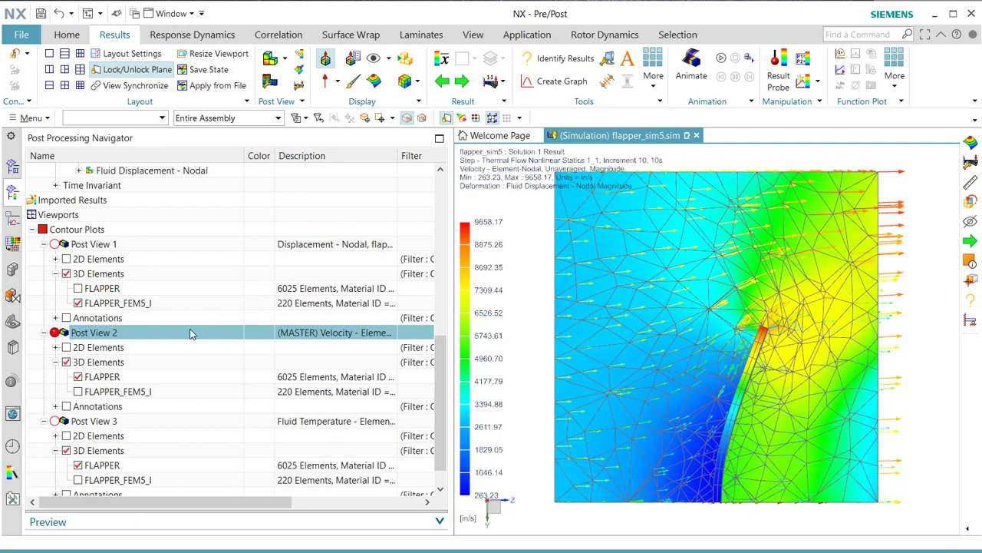
left_click(106, 421, "ctrl")
left_click(110, 245, "ctrl")
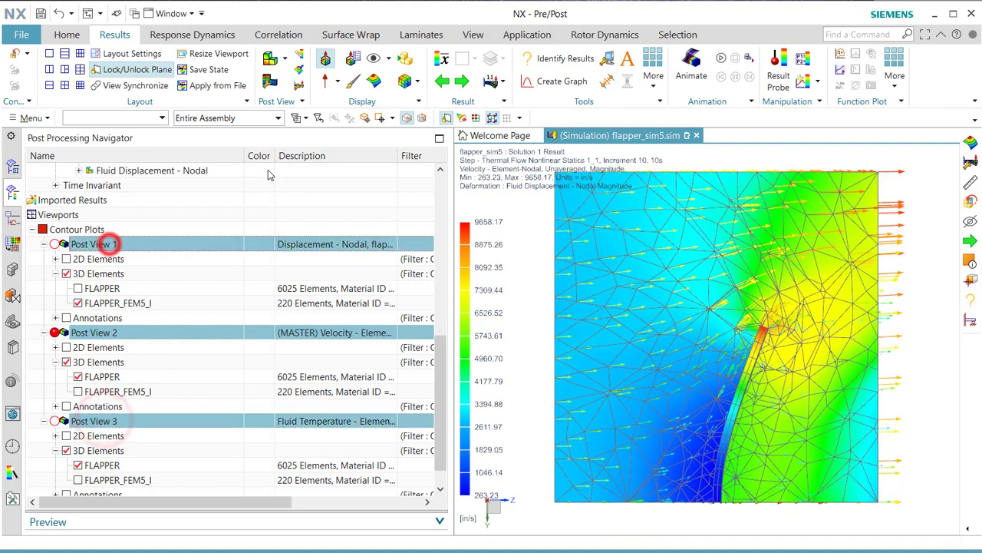
left_click(691, 75)
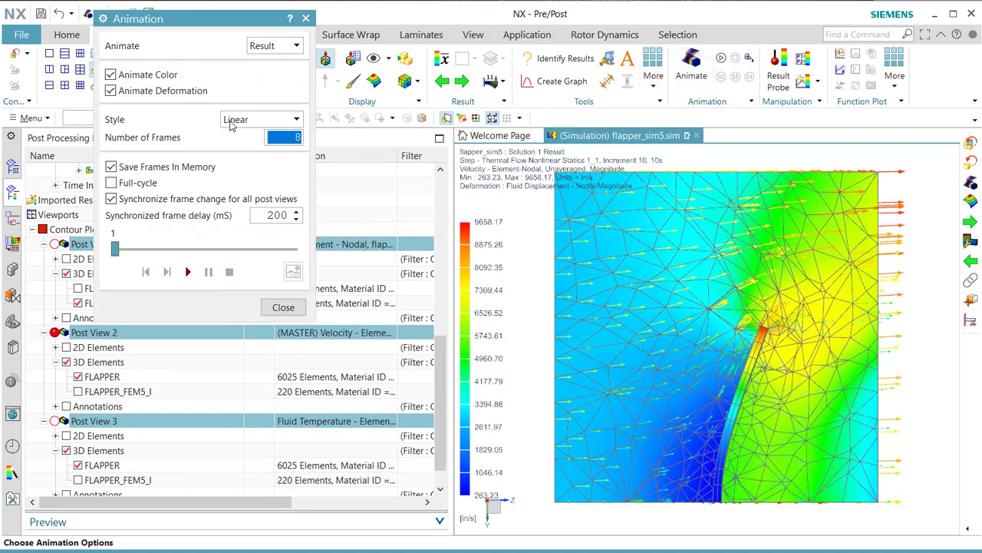
left_click(269, 47)
left_click(266, 72)
left_click(268, 94)
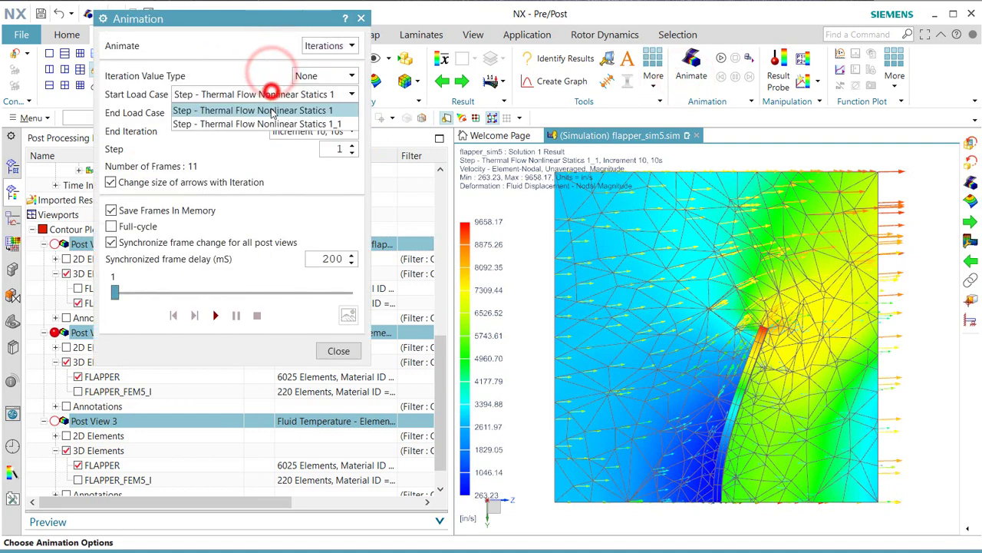
left_click(269, 120)
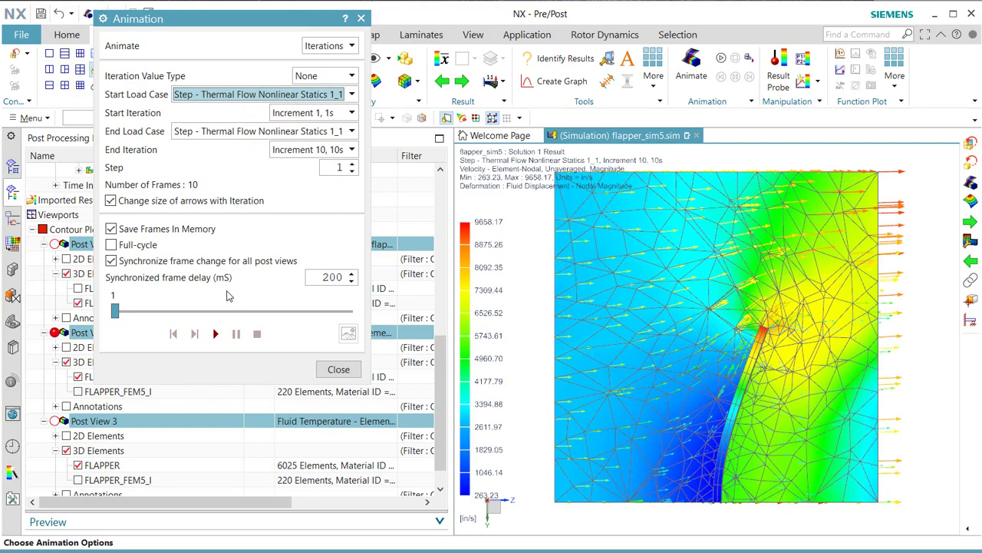
left_click(217, 334)
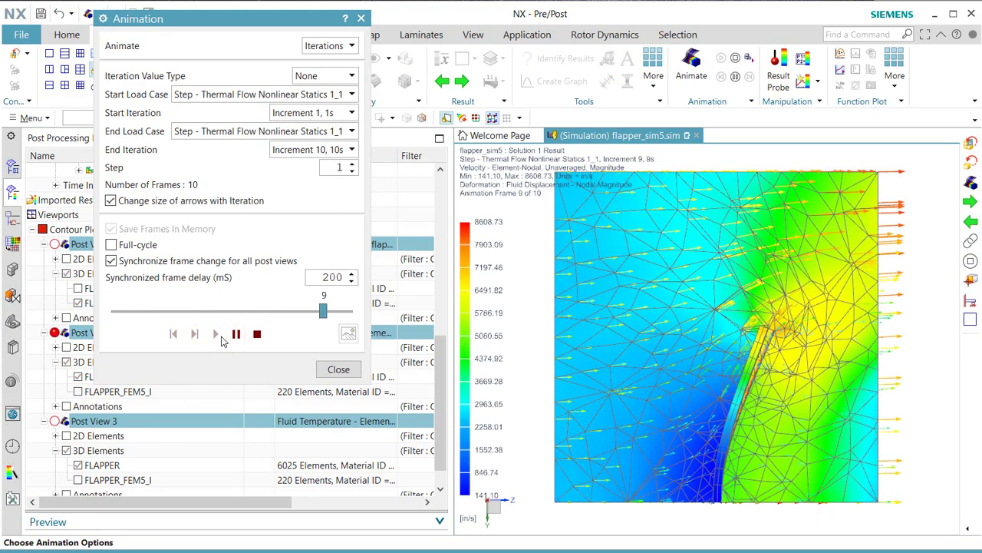